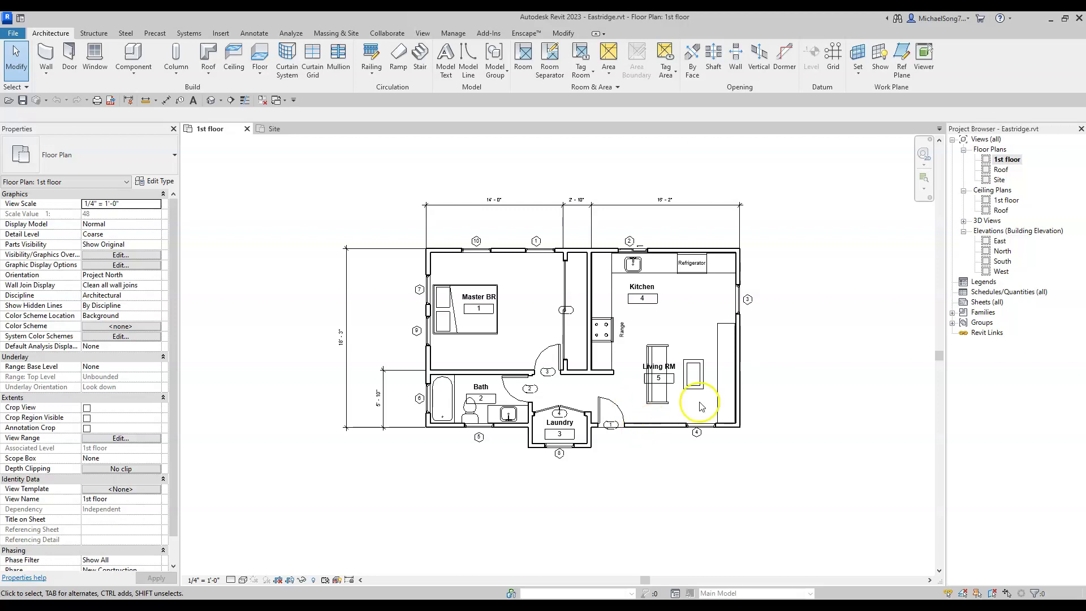
Switch to Revu and examine the reference sheet's title block: logo, revision table, project information, sheet title, stamp and sheet number; return to Revit.
scroll(752, 298, down, 2)
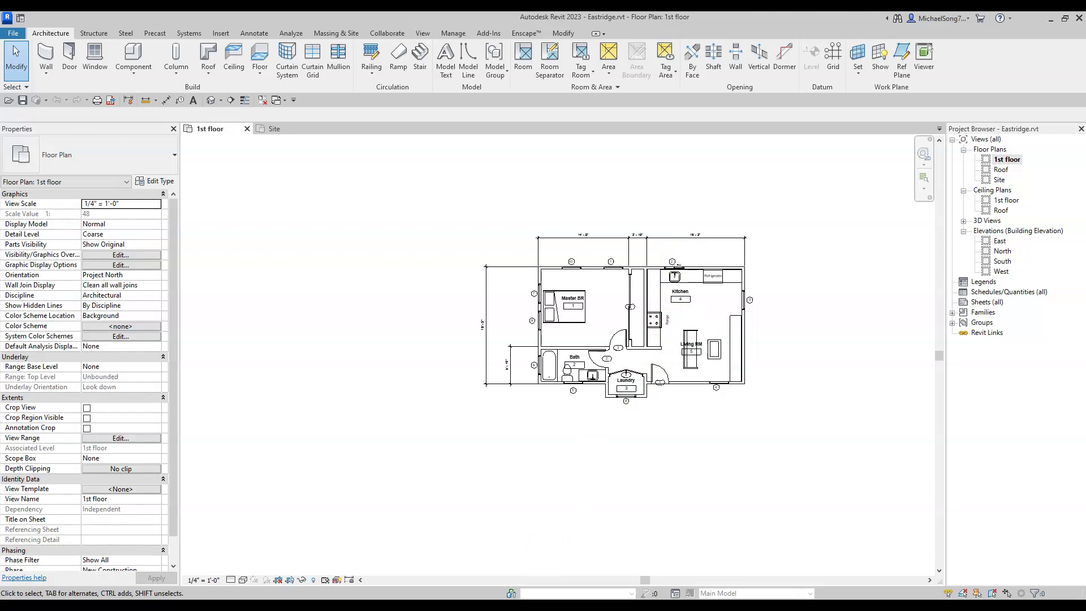
click(465, 560)
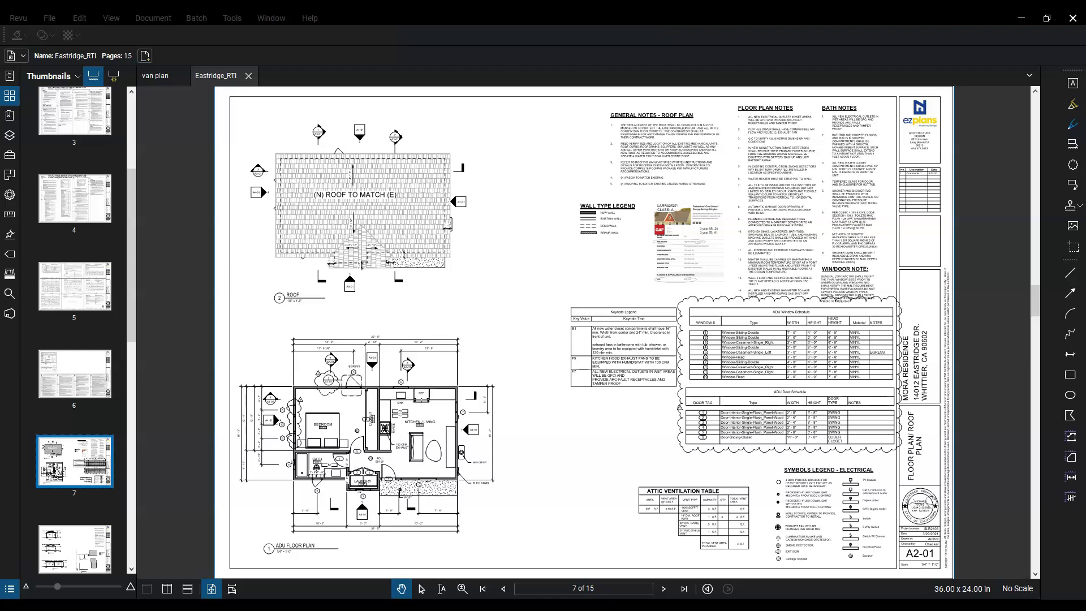
mouse_move(953, 95)
mouse_down()
mouse_move(885, 95)
mouse_move(868, 134)
mouse_move(906, 175)
mouse_move(947, 164)
mouse_move(964, 122)
mouse_move(951, 96)
mouse_up()
mouse_move(928, 161)
mouse_down()
mouse_move(893, 171)
mouse_move(914, 215)
mouse_move(970, 195)
mouse_move(946, 164)
mouse_up()
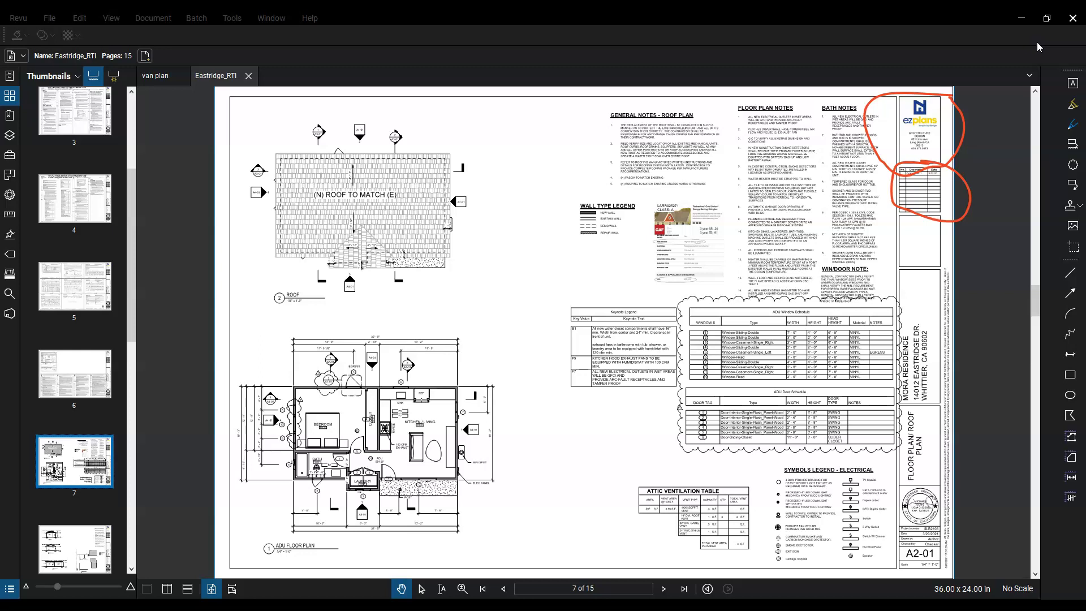
mouse_move(918, 306)
mouse_down()
mouse_move(868, 348)
mouse_move(896, 399)
mouse_move(974, 345)
mouse_move(914, 286)
mouse_up()
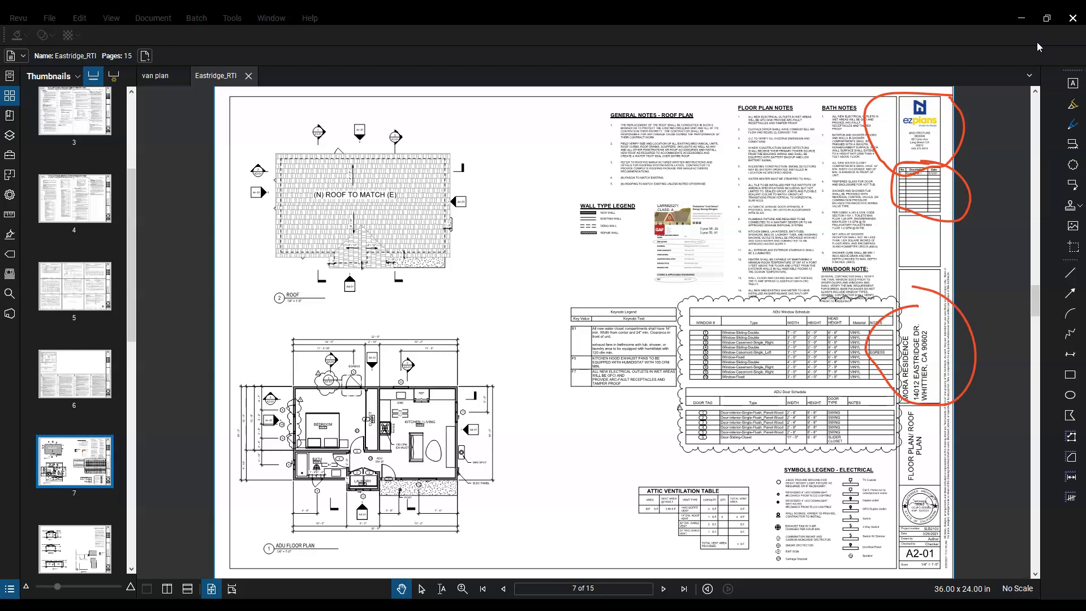
mouse_move(921, 402)
mouse_down()
mouse_move(888, 406)
mouse_move(883, 452)
mouse_move(942, 472)
mouse_move(926, 398)
mouse_up()
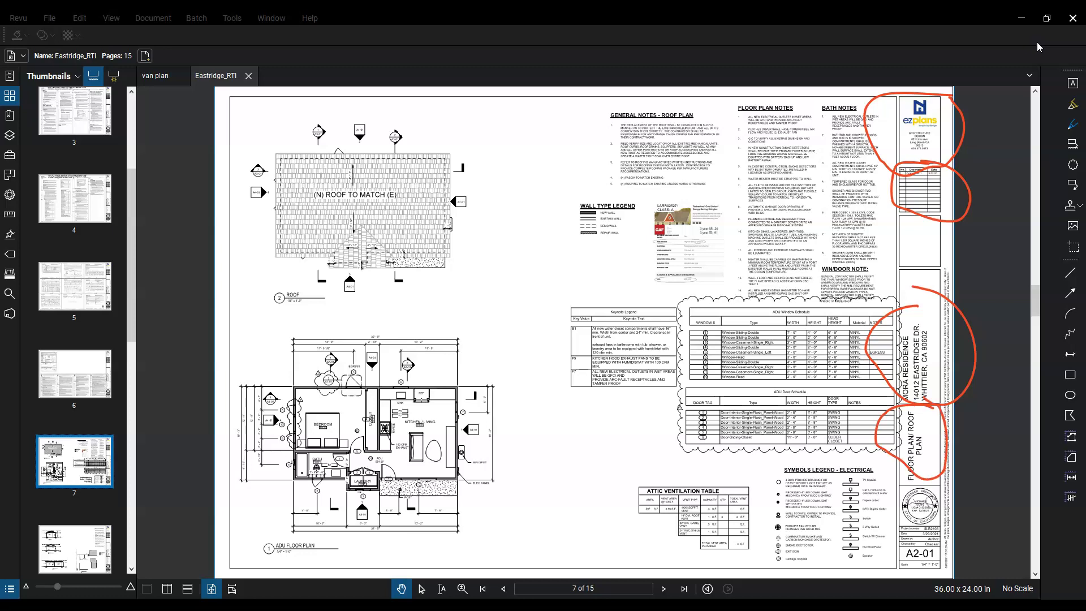
mouse_move(869, 429)
mouse_down()
mouse_move(521, 433)
mouse_move(526, 423)
mouse_move(555, 464)
mouse_up()
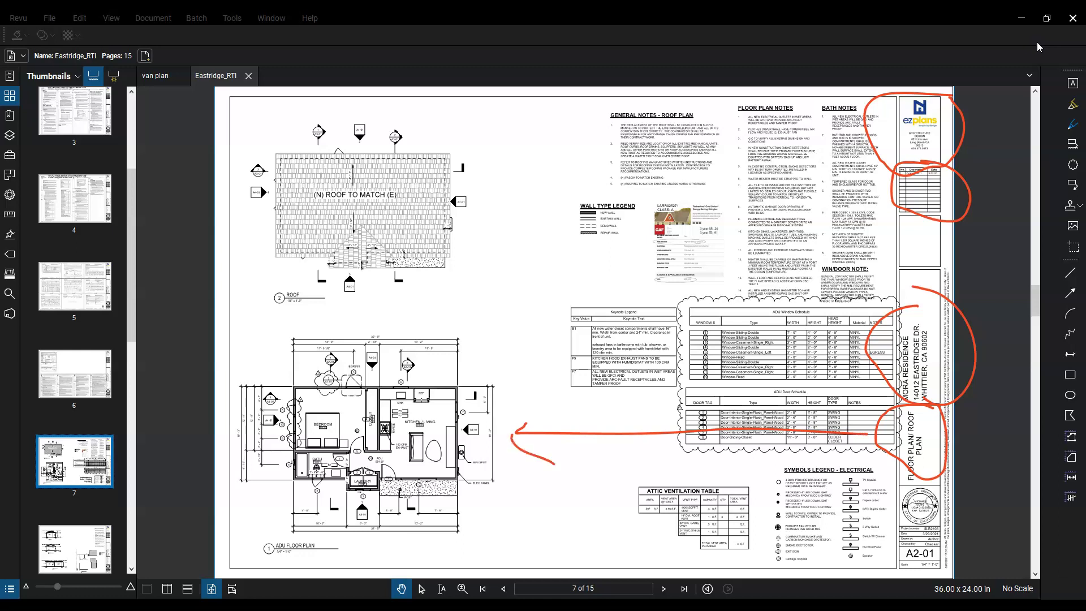
mouse_move(864, 432)
mouse_down()
mouse_move(663, 310)
mouse_move(451, 211)
mouse_move(470, 204)
mouse_up()
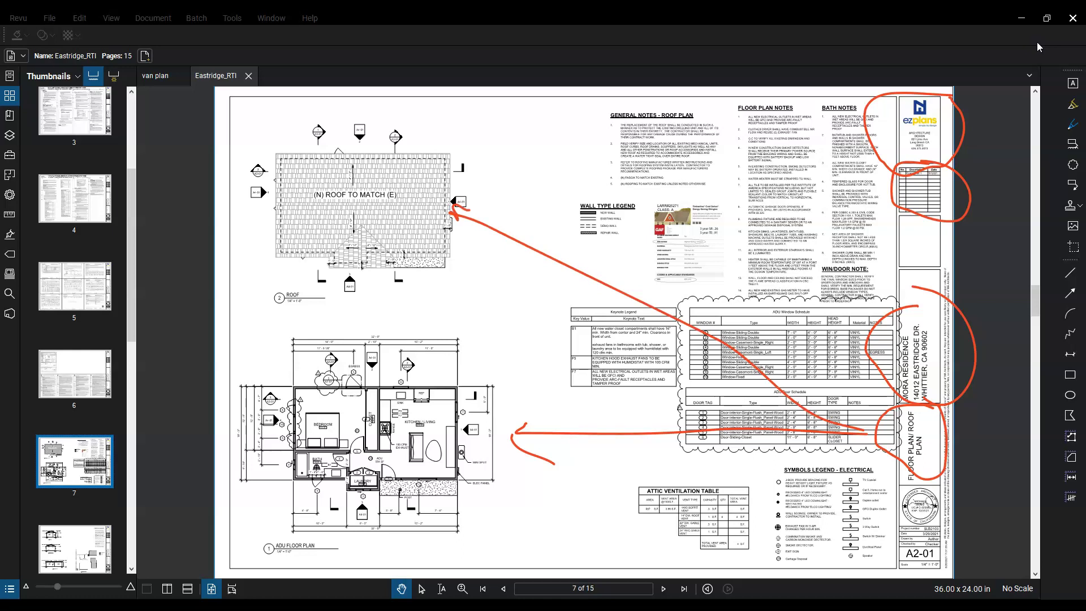
mouse_move(948, 490)
mouse_down()
mouse_move(886, 494)
mouse_move(935, 539)
mouse_move(932, 490)
mouse_up()
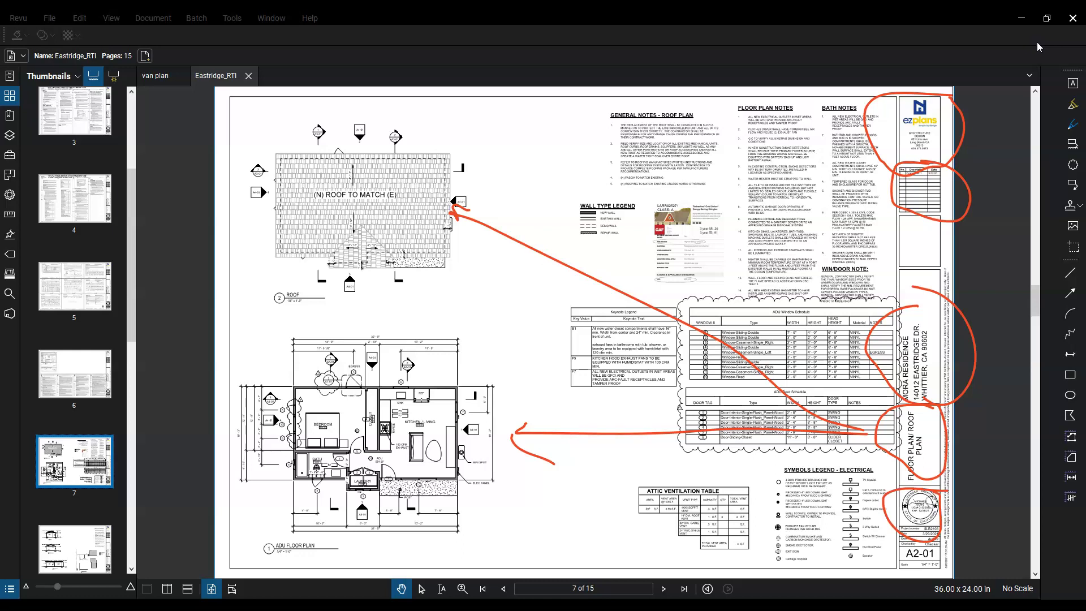
mouse_move(943, 546)
mouse_down()
mouse_move(940, 560)
mouse_move(880, 546)
mouse_move(941, 547)
mouse_up()
key(Escape)
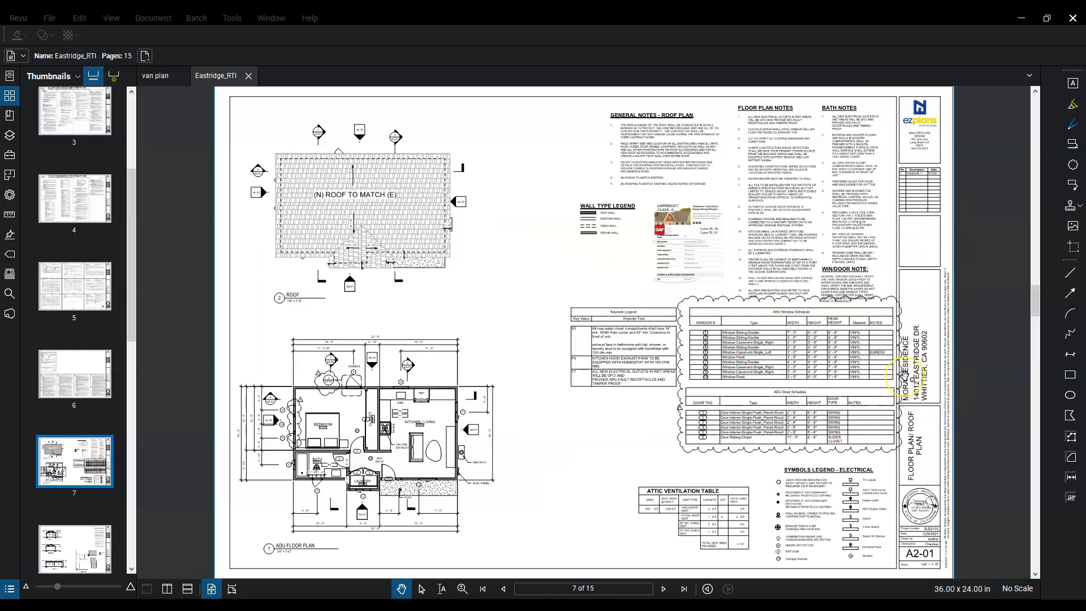
click(1021, 25)
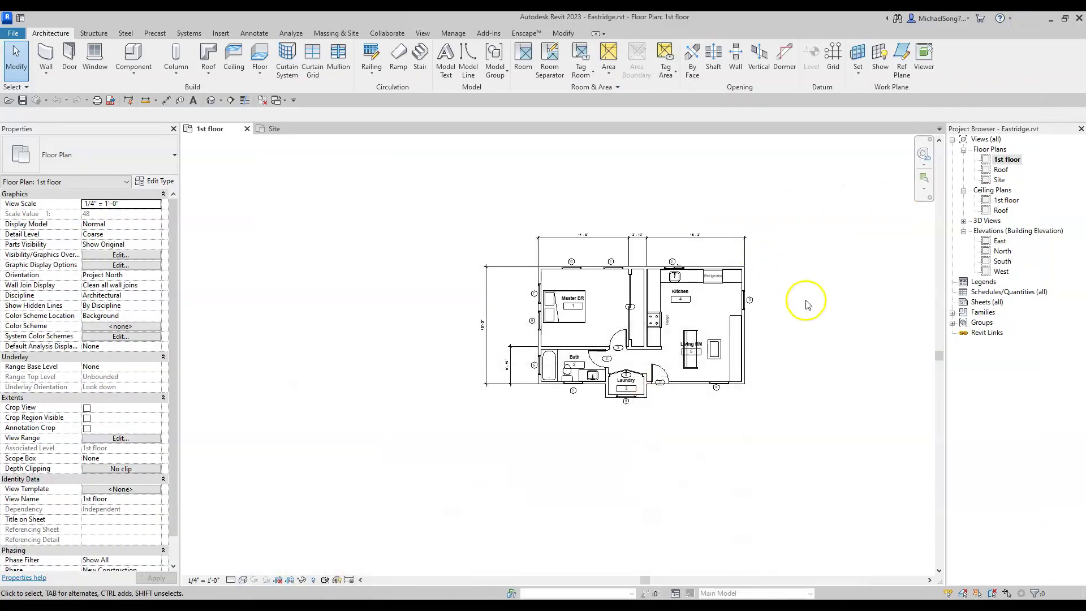
Look through the project's loaded annotation symbol families for the E1 30x42 Horizontal title block type.
middle_drag(806, 305, 757, 323)
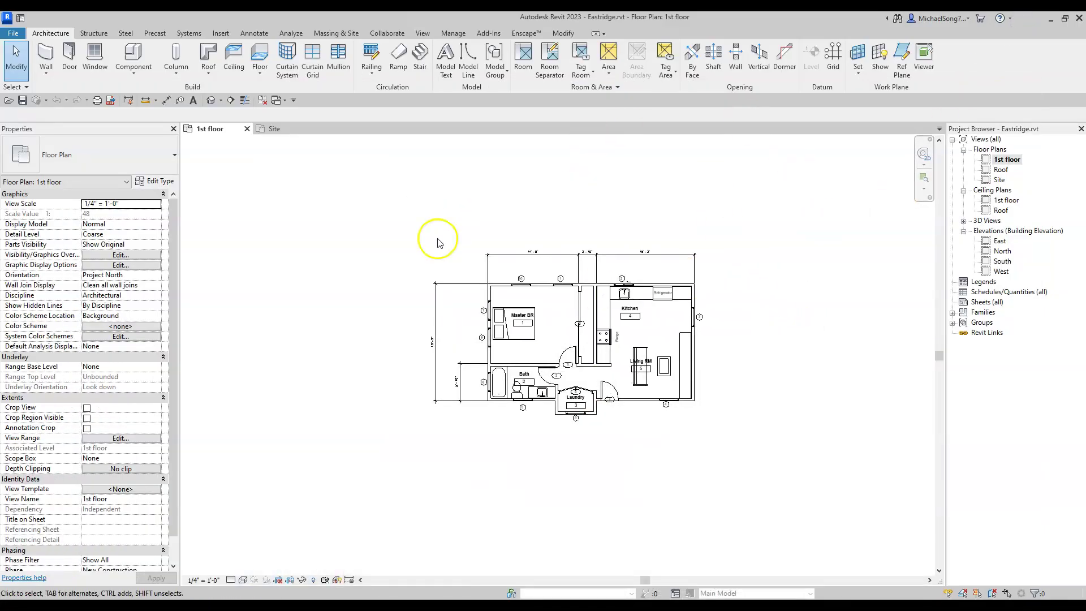
scroll(432, 396, down, 3)
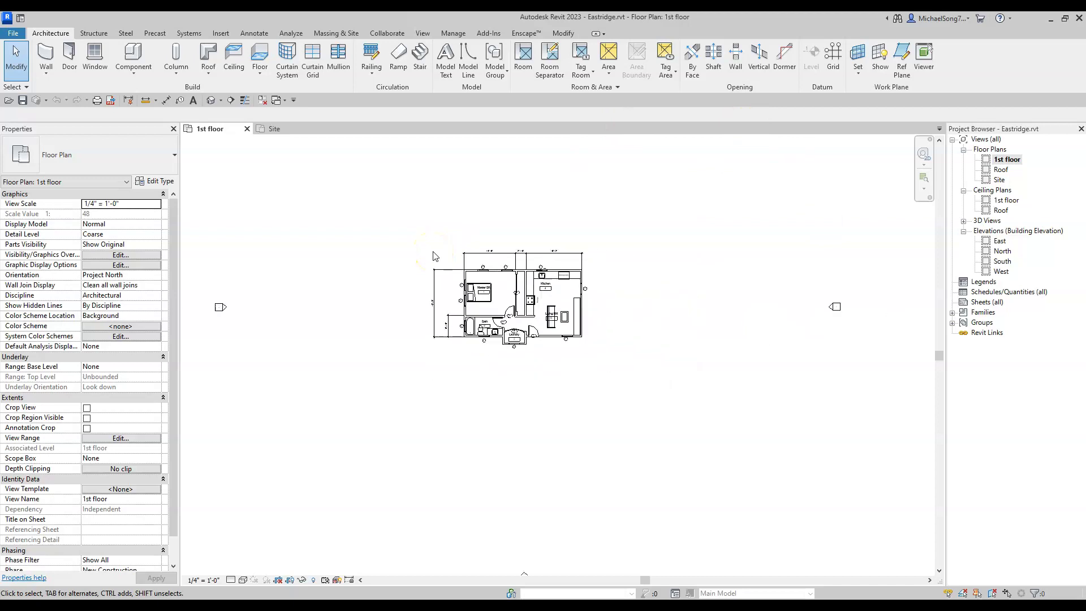
scroll(654, 430, down, 3)
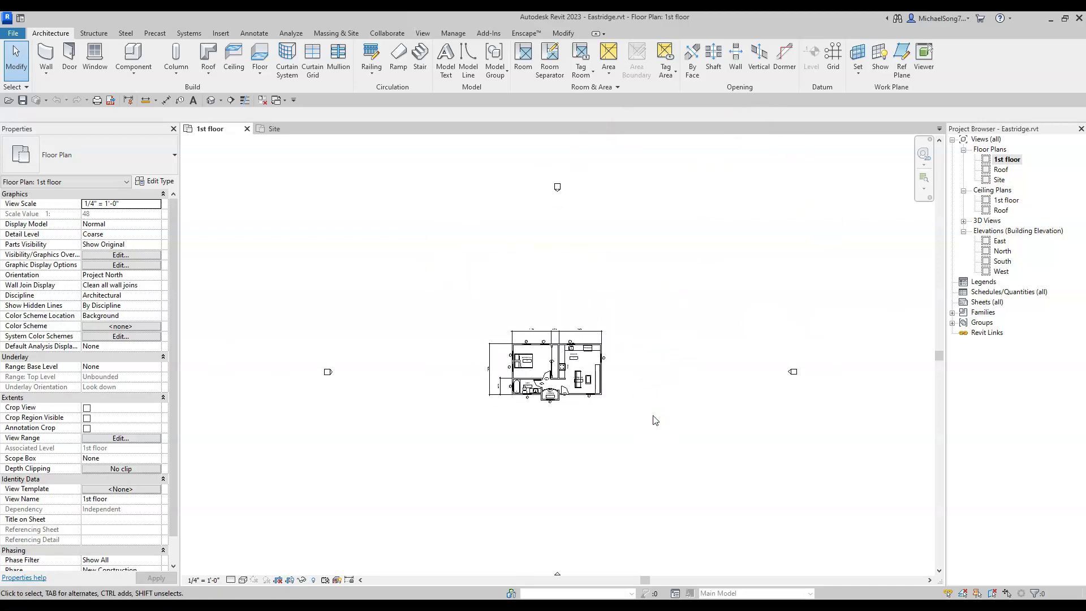
click(952, 313)
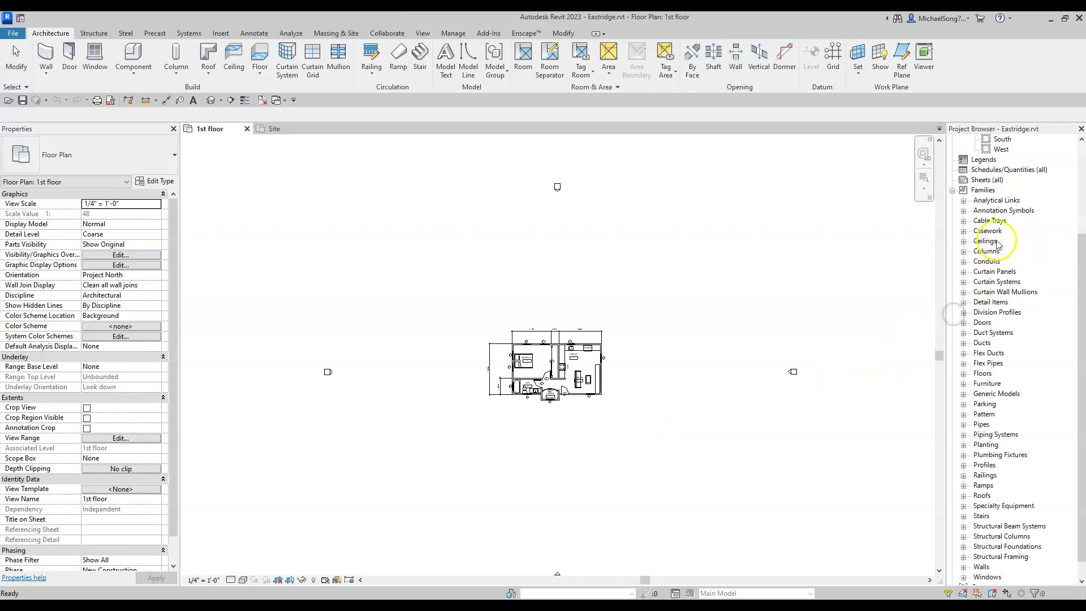
scroll(986, 254, down, 2)
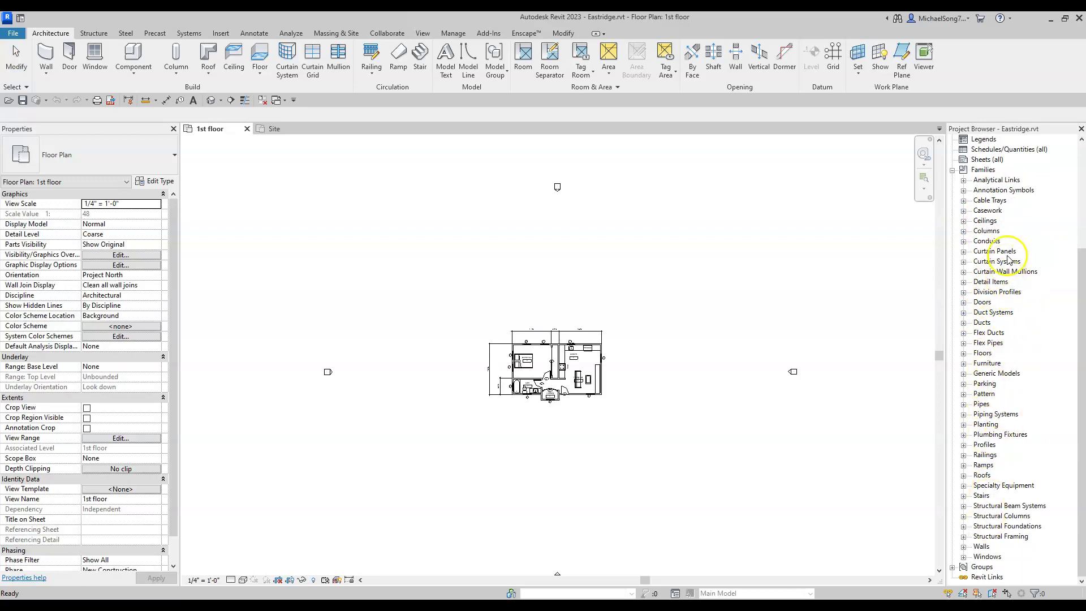
scroll(1005, 252, up, 2)
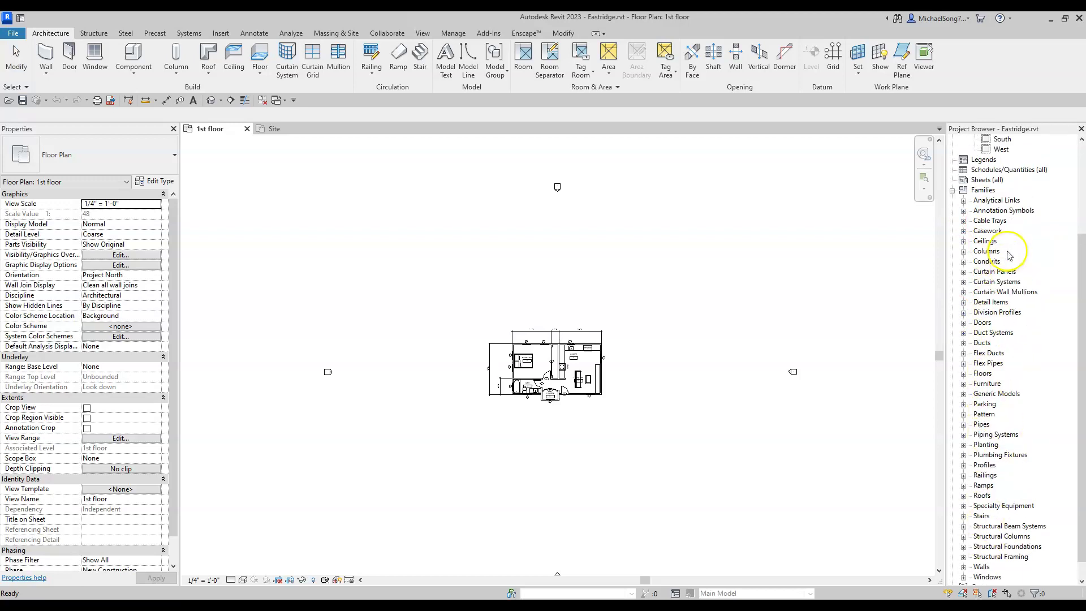
click(963, 211)
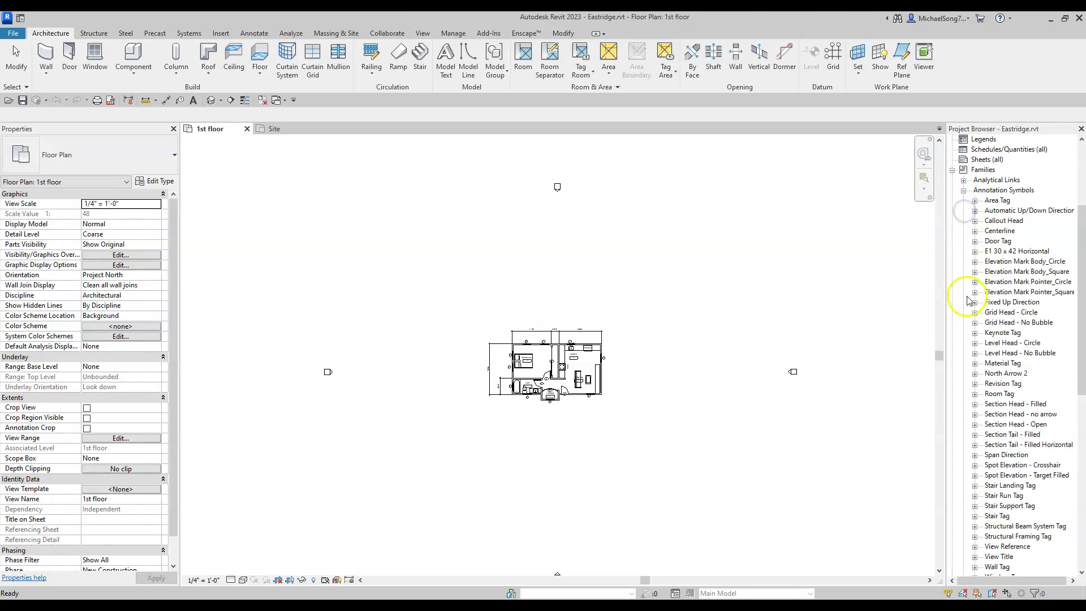
click(975, 251)
click(1040, 264)
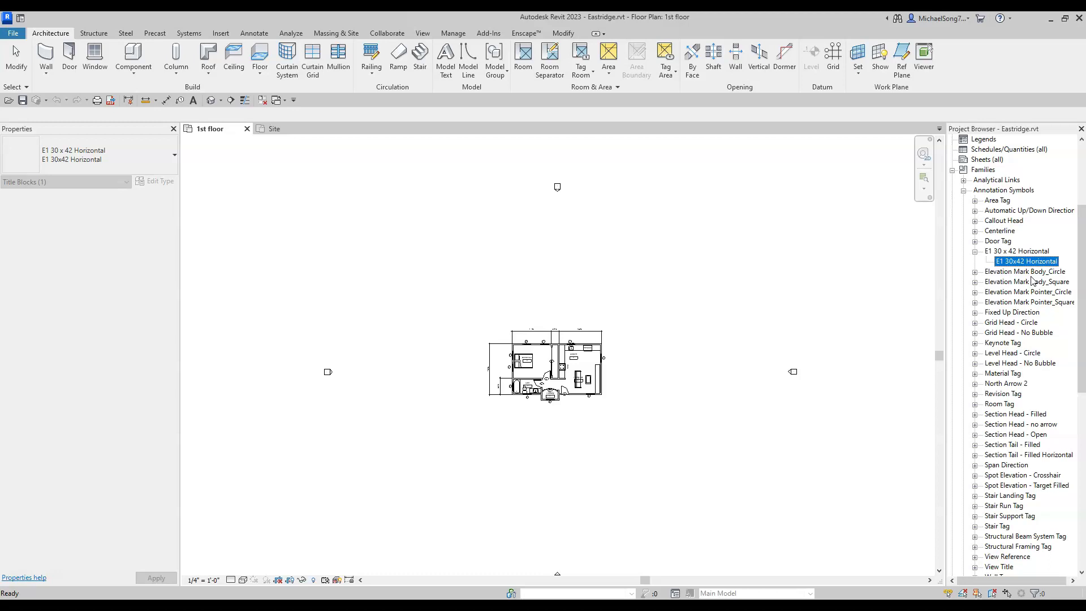
click(1021, 263)
click(831, 283)
Create a new sheet using the E1 30 x 42 Horizontal title block.
scroll(742, 239, down, 2)
middle_drag(746, 249, 716, 255)
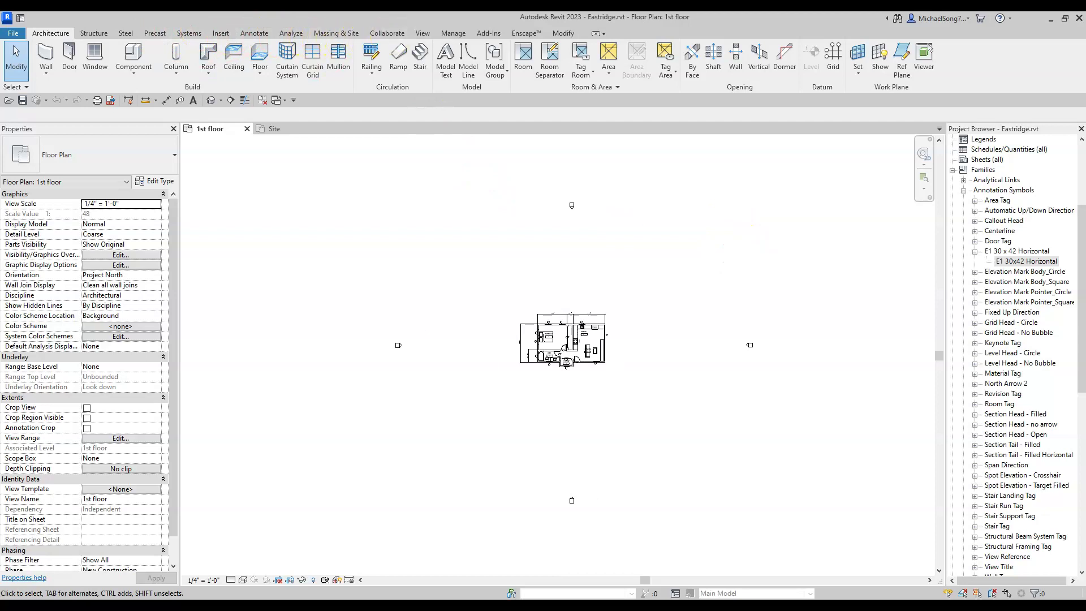
click(422, 33)
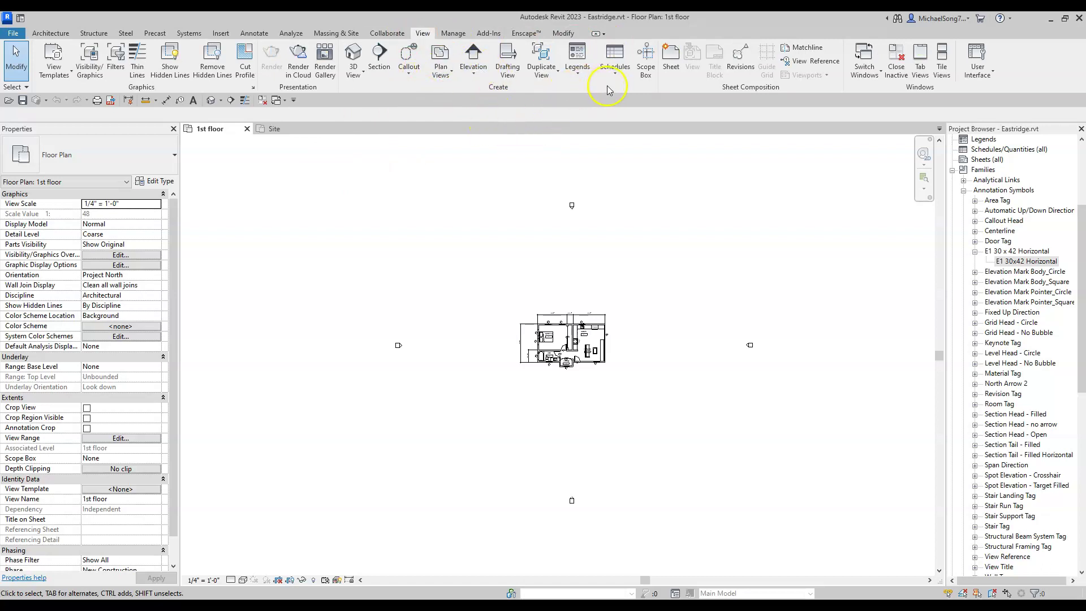
click(671, 59)
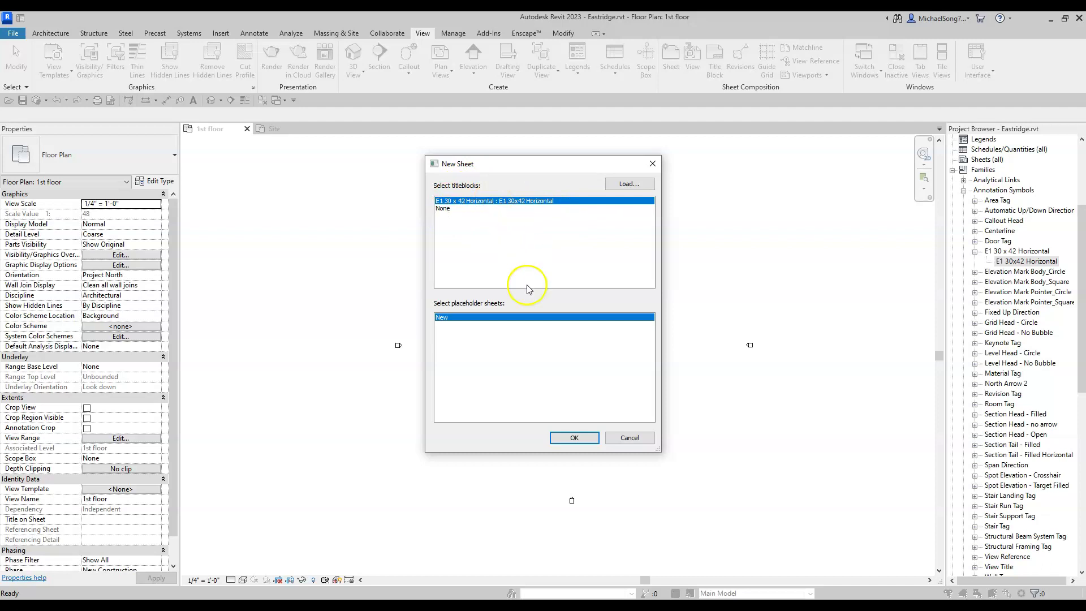
click(575, 438)
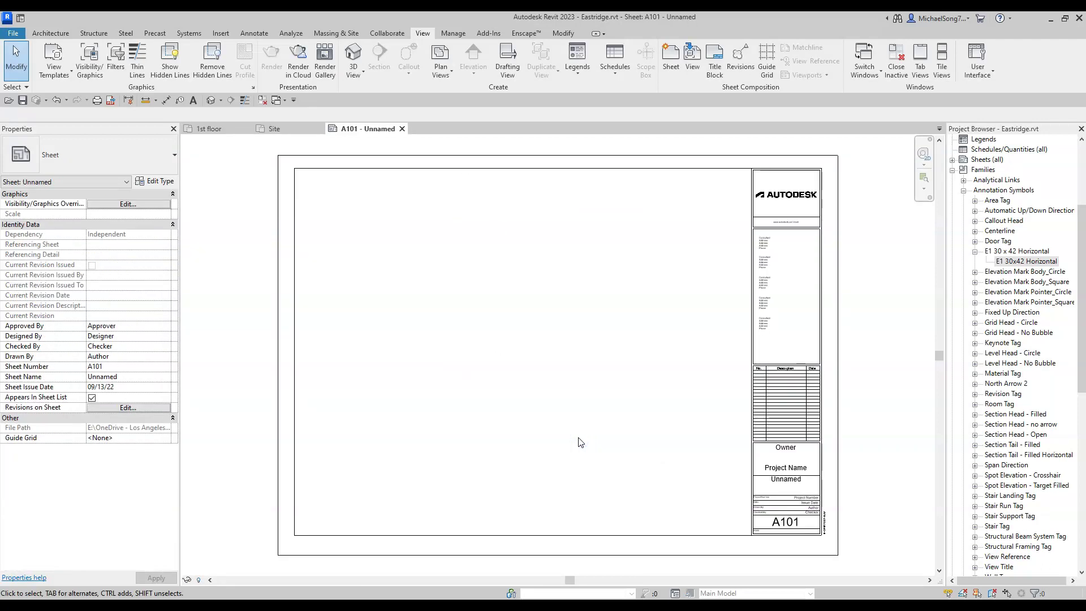
scroll(594, 346, down, 1)
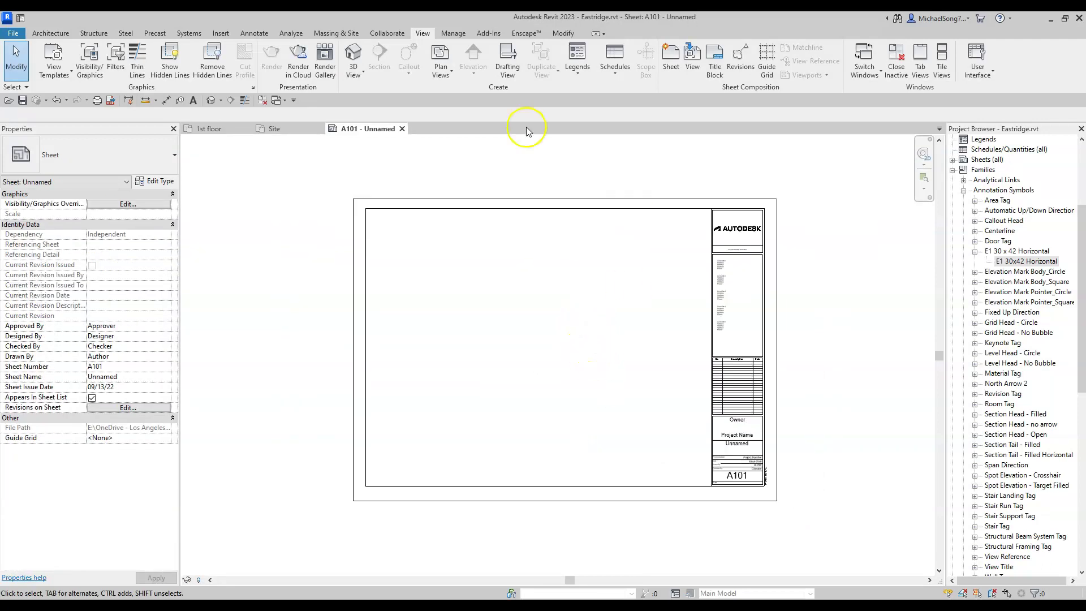
Inspect the title block on the new sheet, collapse the families list and locate the sheet in the project's sheet list.
click(777, 261)
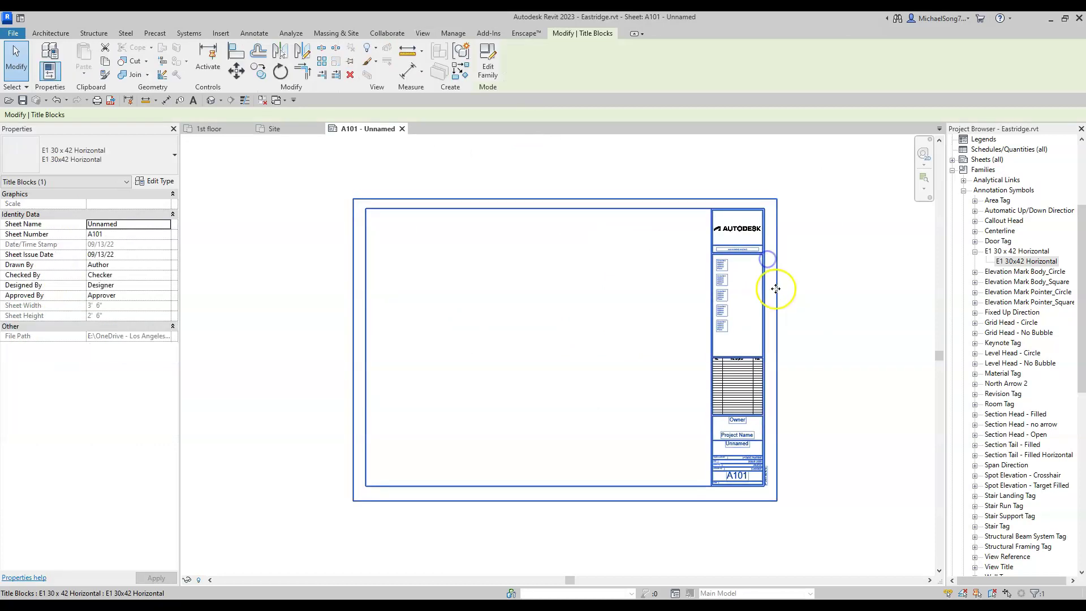
click(837, 292)
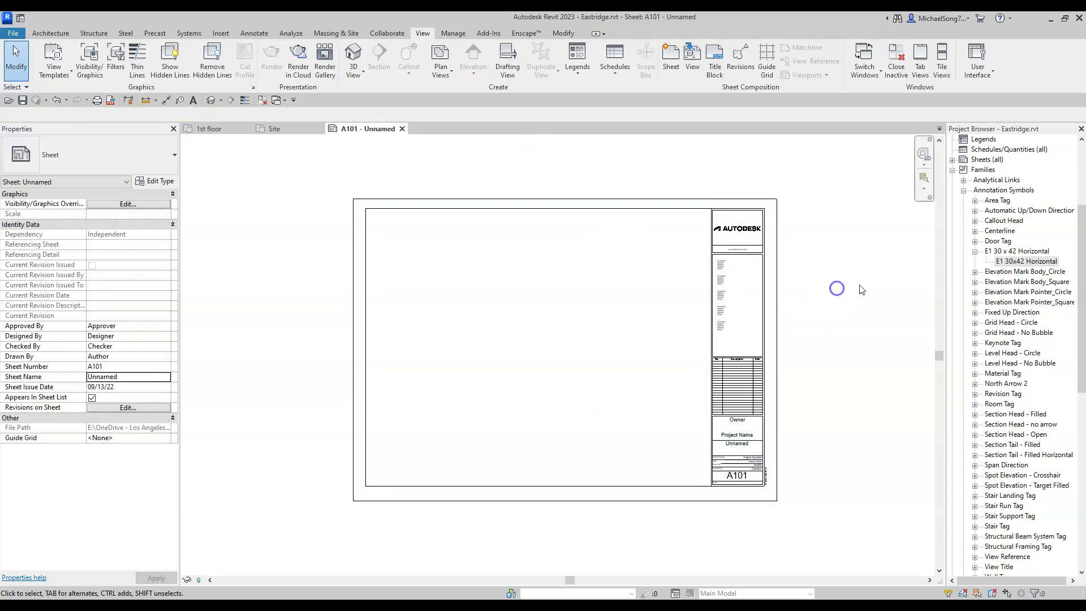
click(964, 192)
click(953, 170)
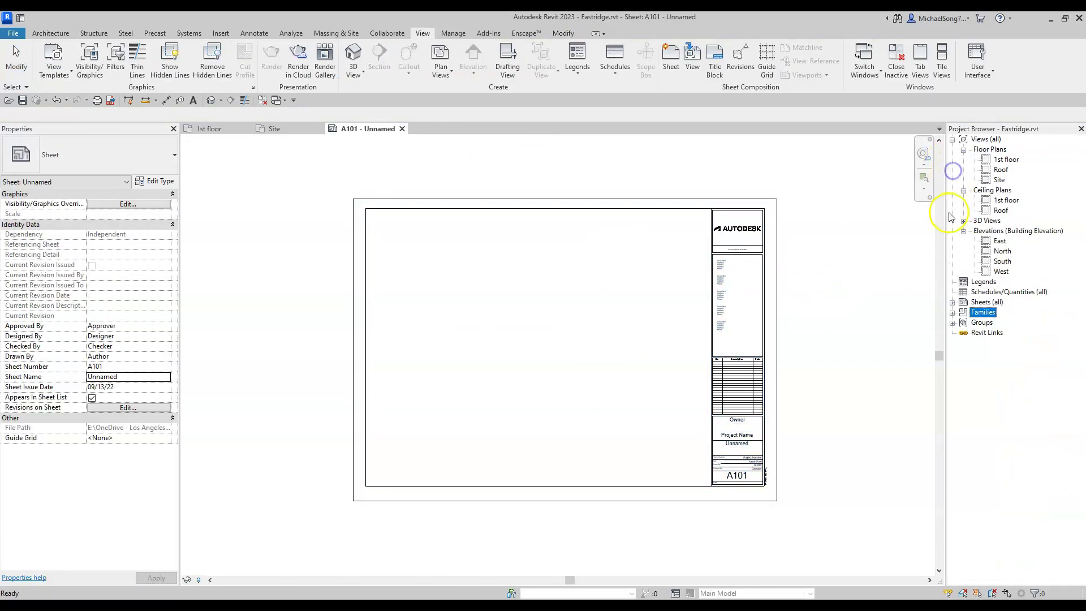
click(953, 303)
click(1000, 314)
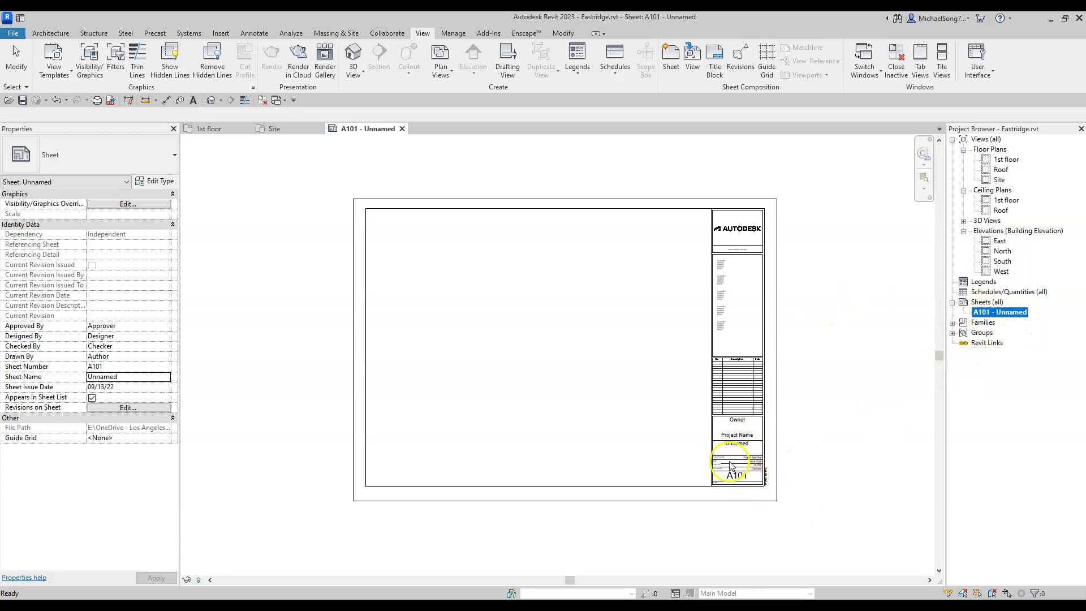
click(826, 358)
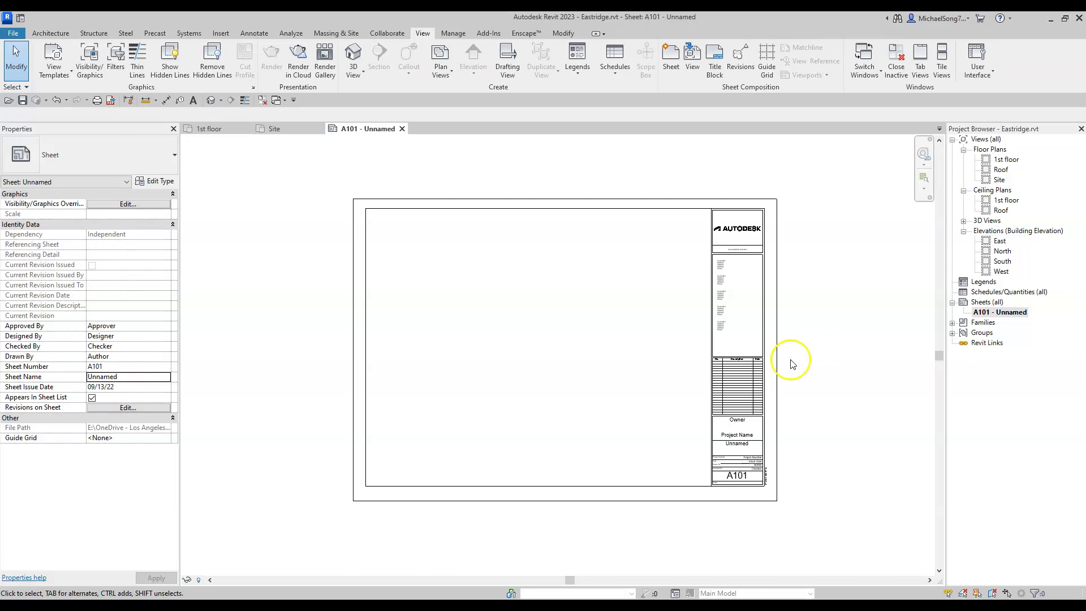
Open the E1 30 x 42 Horizontal title block placed on the new sheet for family editing.
scroll(766, 364, up, 2)
click(762, 365)
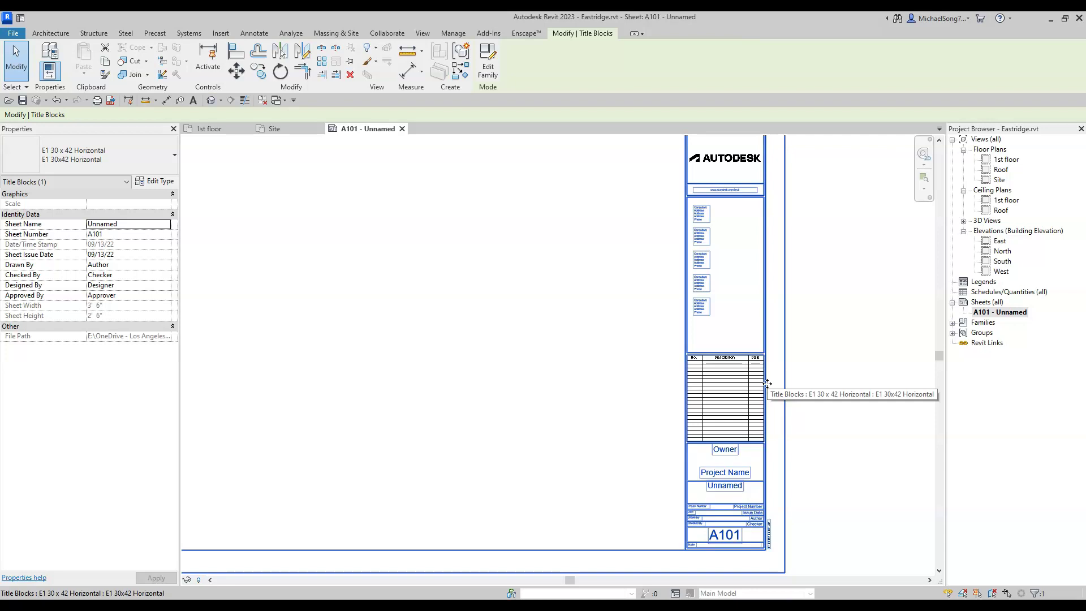
scroll(768, 383, down, 5)
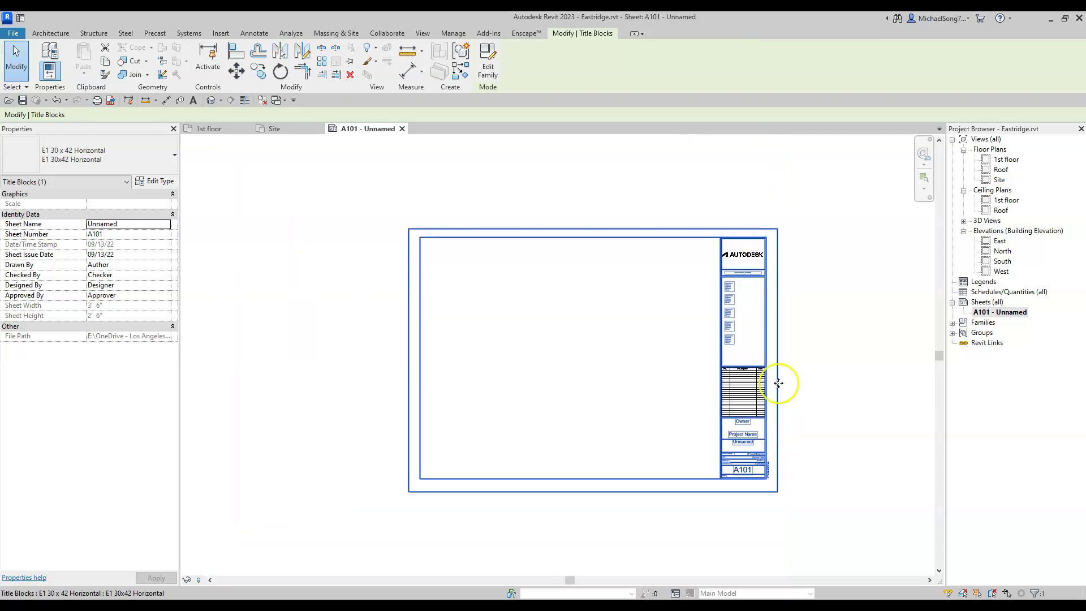
click(791, 386)
click(762, 301)
click(489, 55)
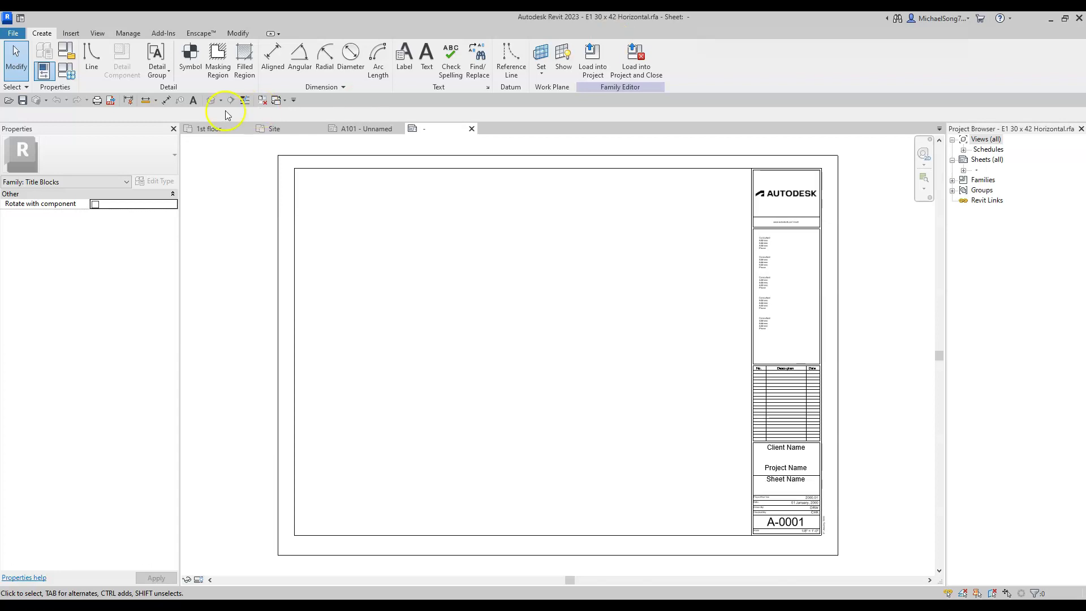
Save the title block family to the Desktop as arc162_titleblock.
click(14, 35)
mouse_move(46, 160)
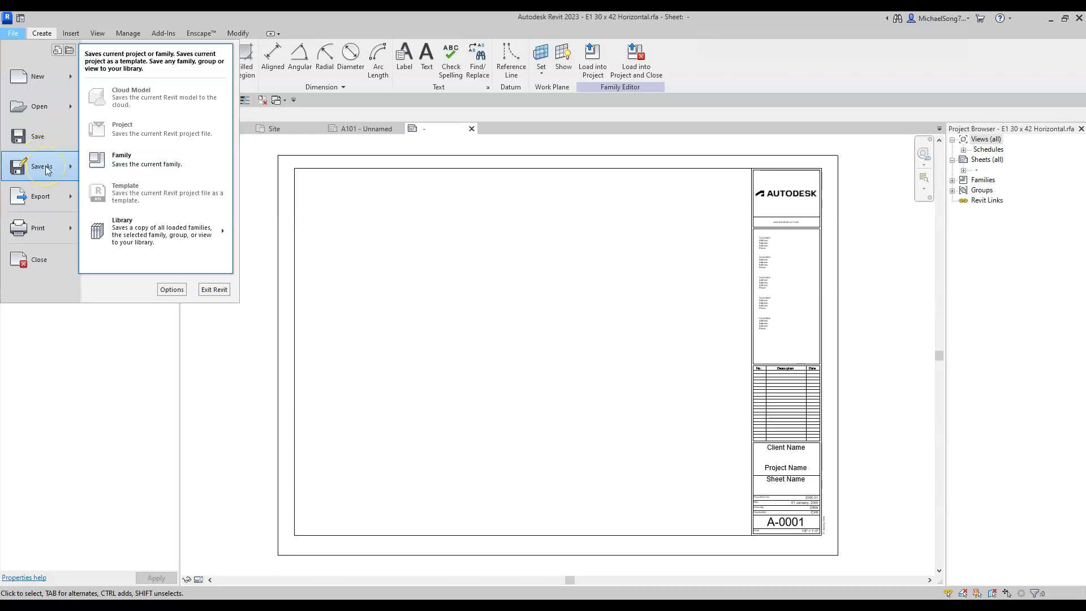
click(122, 165)
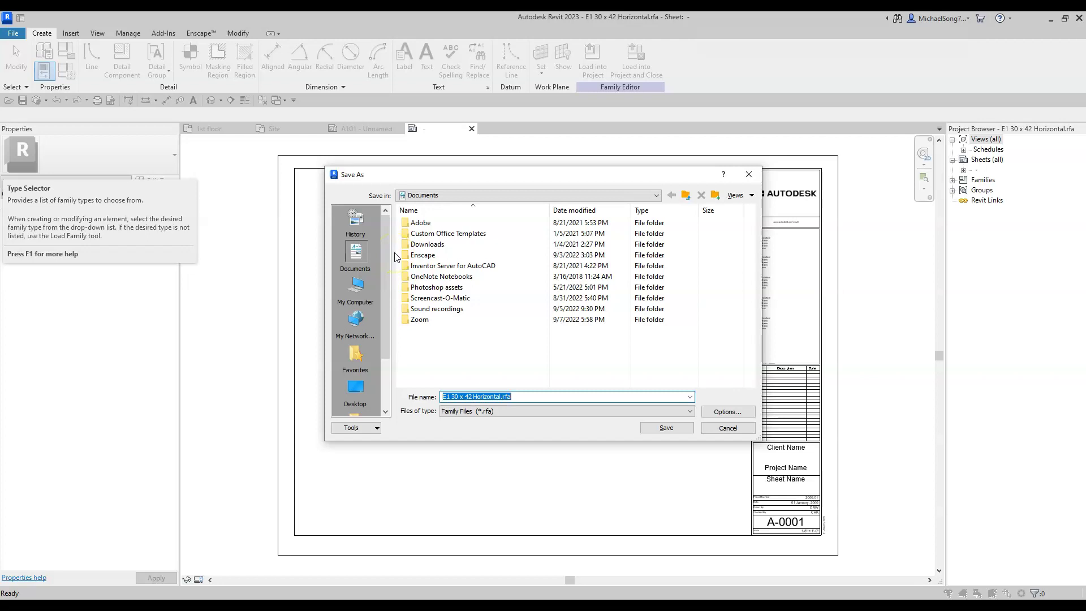
click(352, 389)
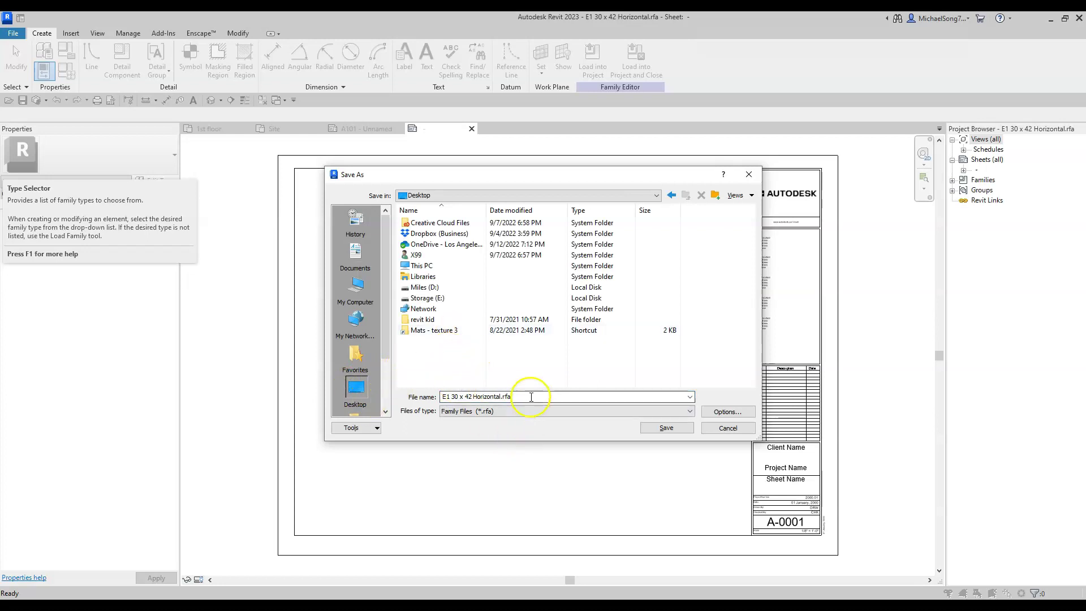
drag(529, 396, 416, 399)
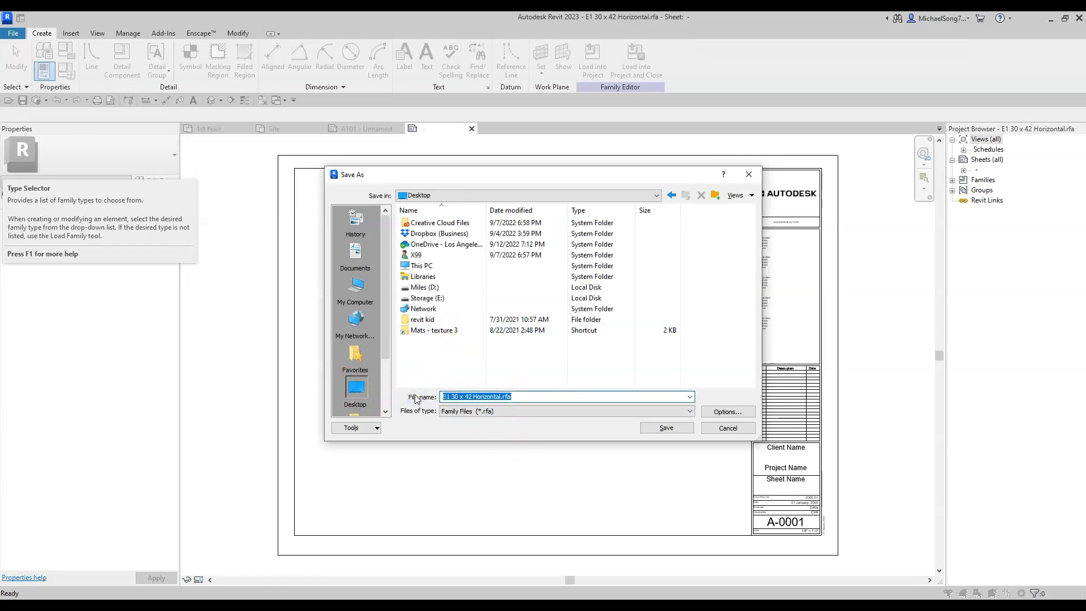
text(arc162_titleblock)
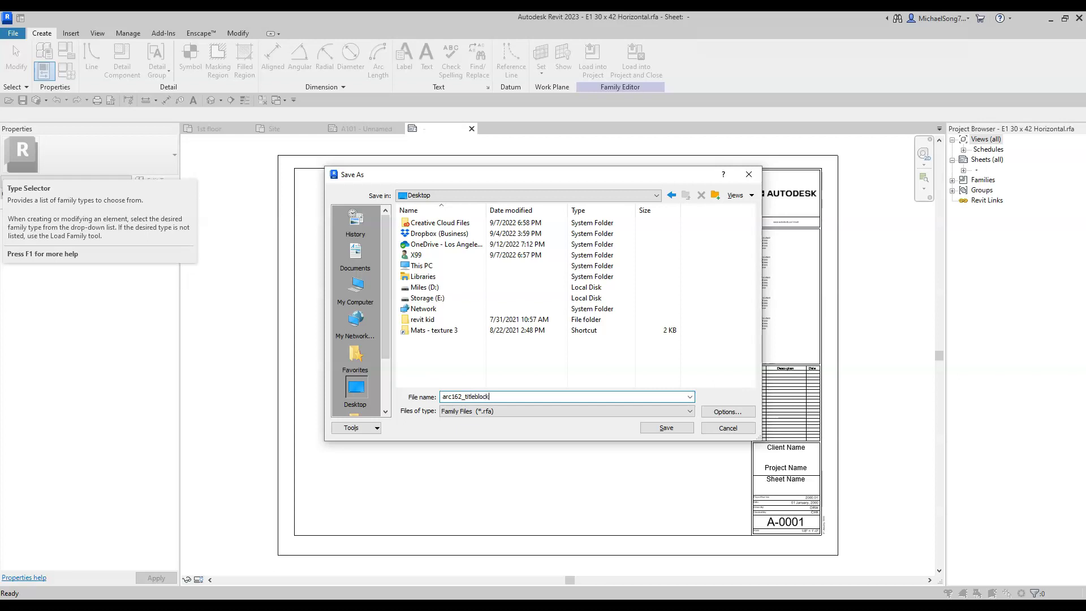
key(Return)
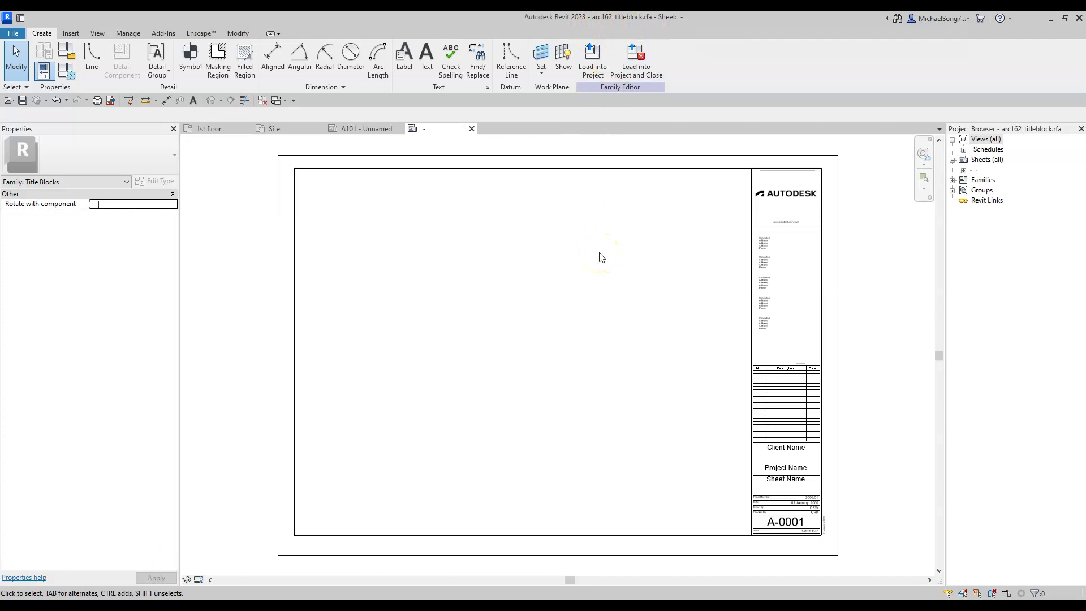
Dimension the overall width of the outer sheet outline above its upper edge.
scroll(652, 262, down, 3)
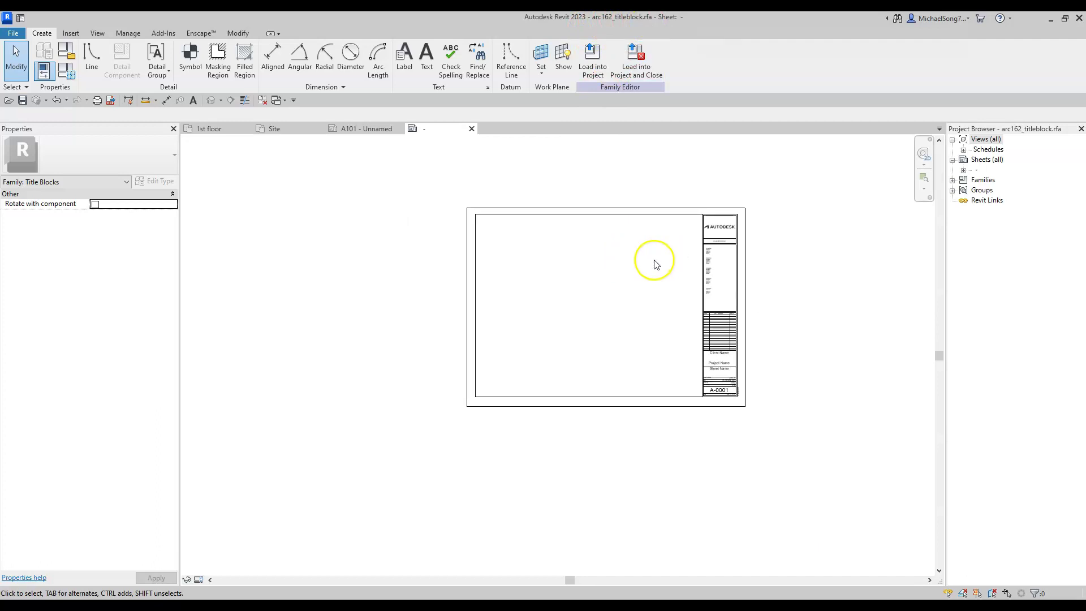
middle_drag(655, 262, 650, 296)
key(d)
key(i)
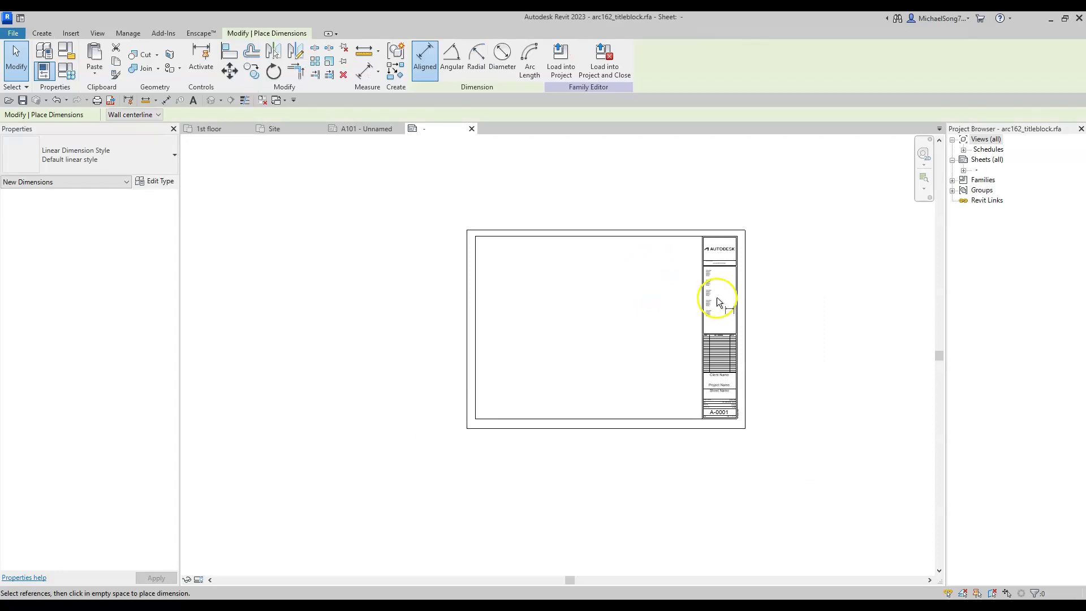
click(467, 296)
click(541, 204)
scroll(635, 219, up, 3)
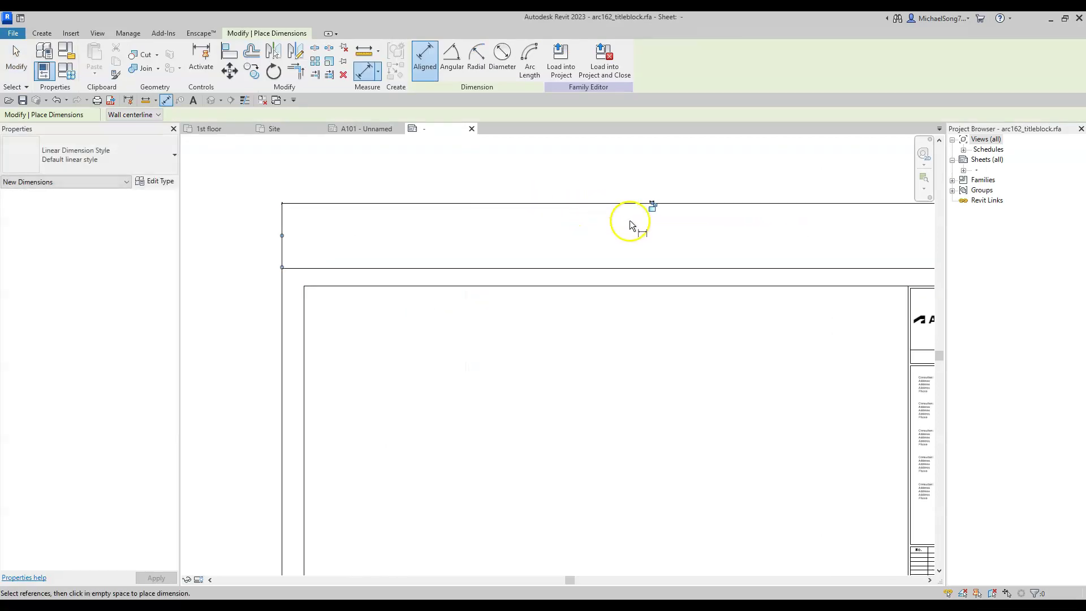
key(Escape)
key(Escape)
Move the left vertical line of the inner border inward, about 10 inches from the outer sheet edge.
scroll(659, 205, up, 3)
scroll(656, 204, up, 2)
scroll(613, 203, down, 5)
scroll(609, 231, down, 4)
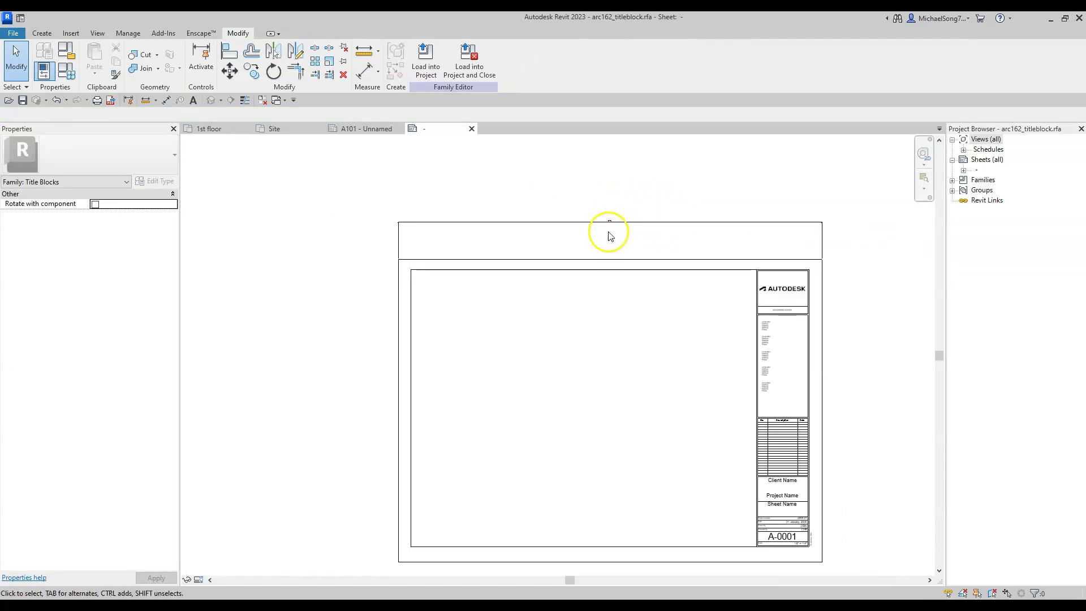
scroll(457, 378, down, 2)
middle_drag(449, 417, 472, 375)
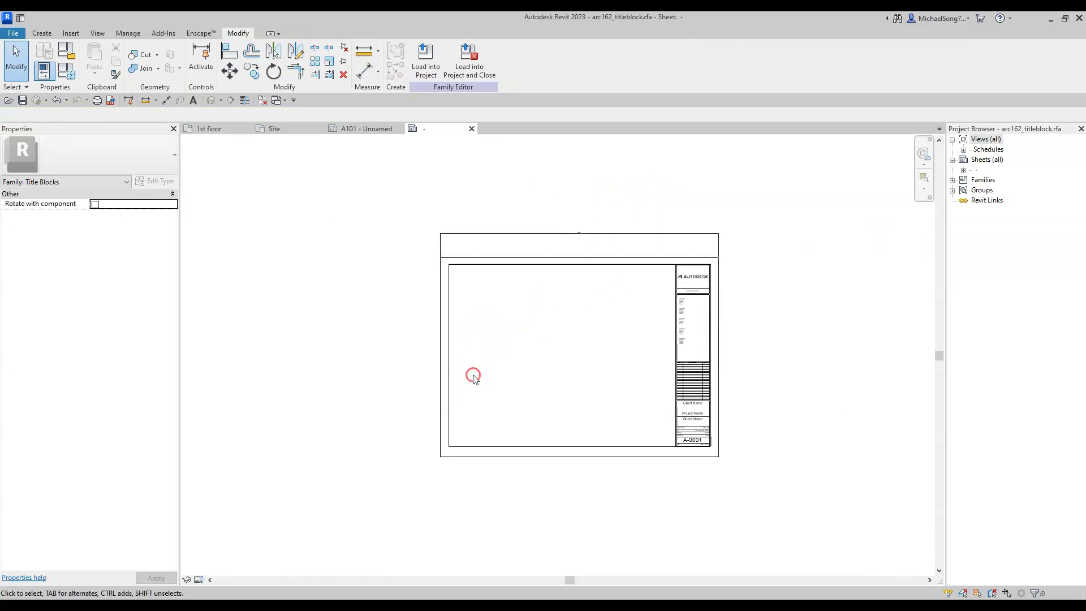
drag(455, 378, 497, 383)
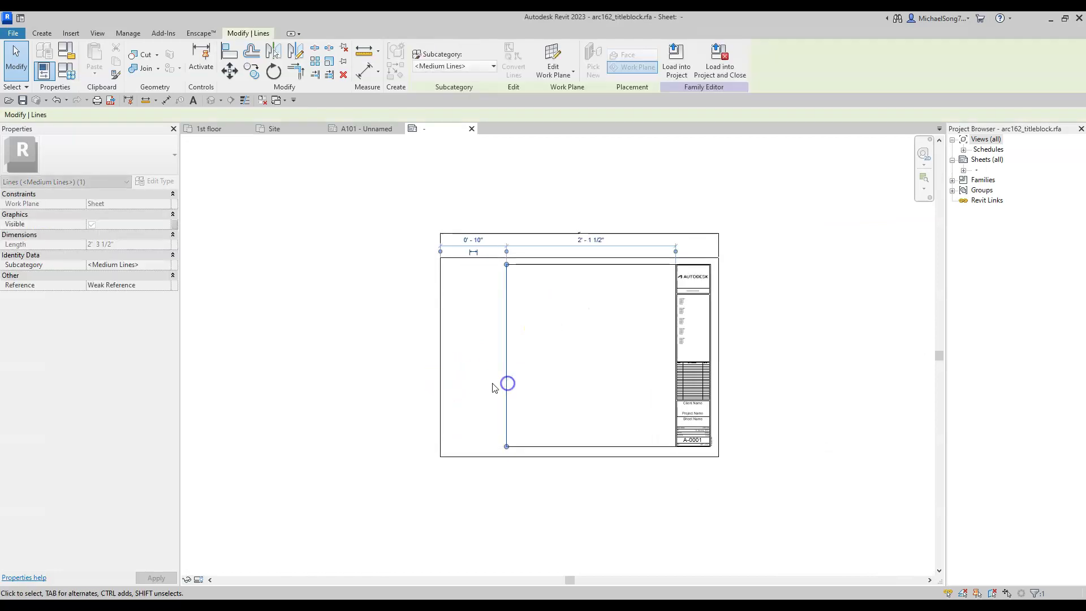
click(436, 320)
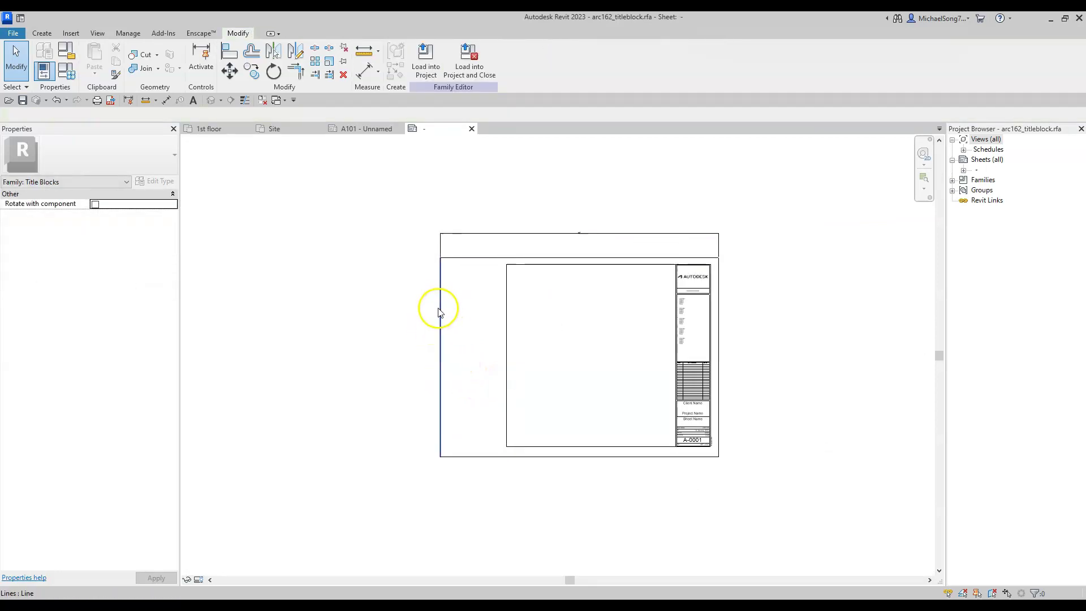
Set the overall sheet width to 3 feet by shifting the outer outline's left edge.
click(440, 308)
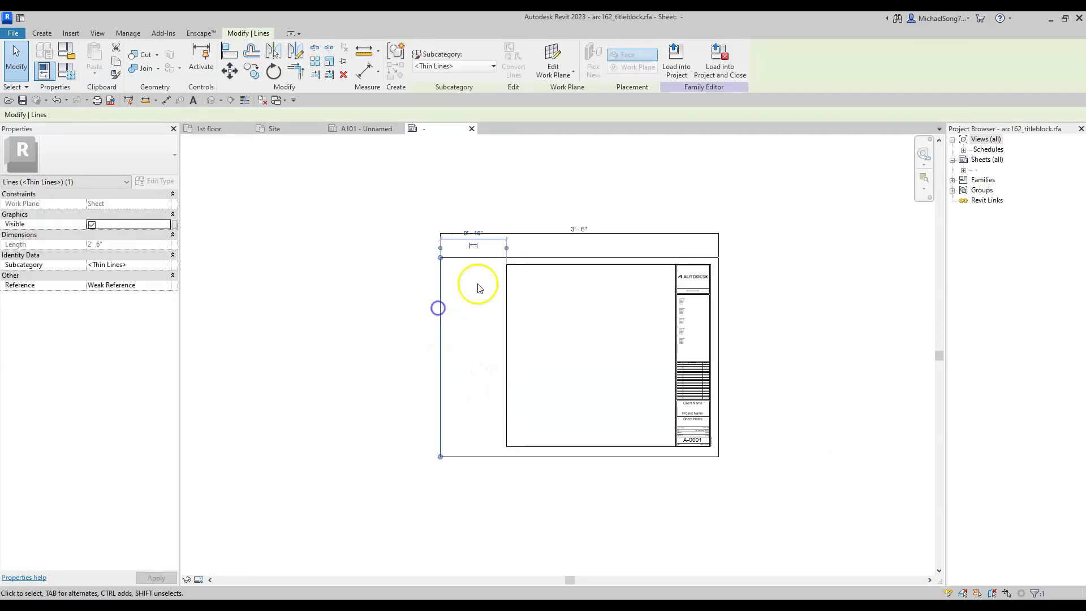
click(576, 233)
text(3)
key(Return)
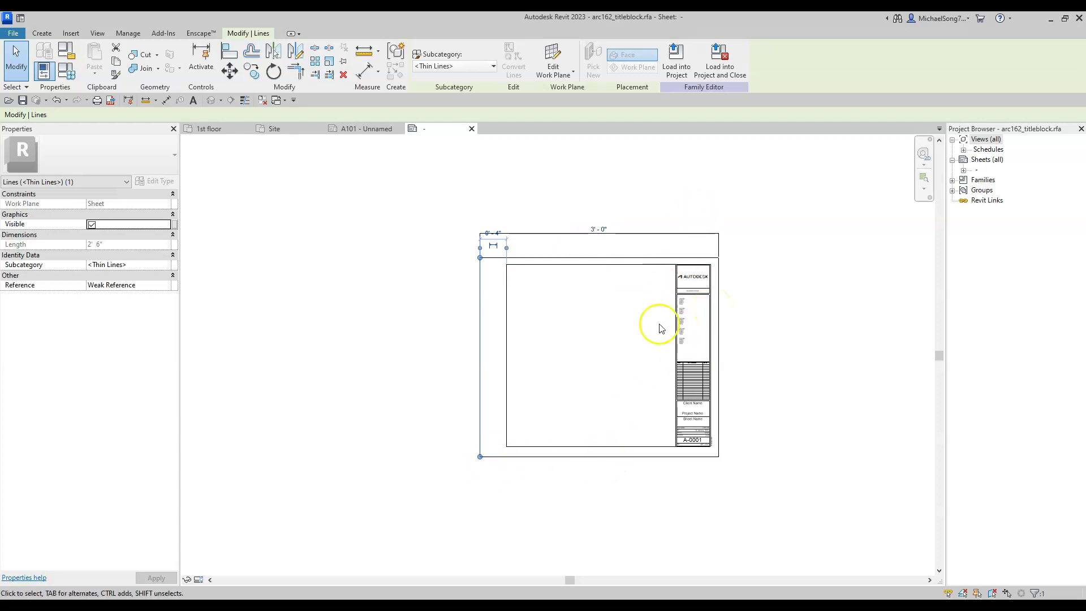
click(824, 374)
Move the Autodesk logo image out of the title strip and delete it.
scroll(746, 308, up, 4)
click(662, 256)
drag(662, 255, 784, 291)
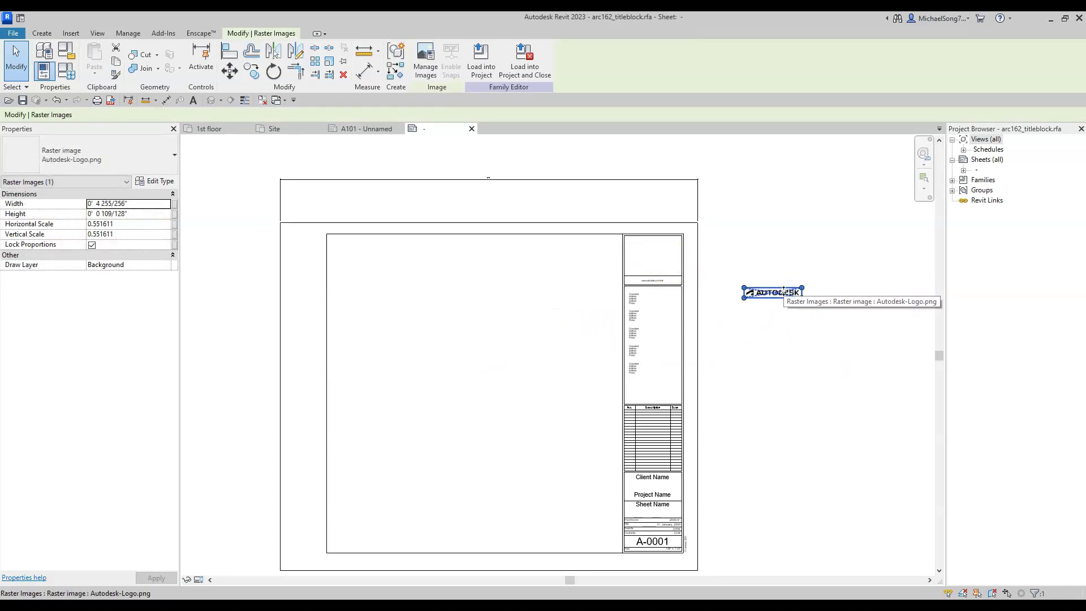
key(Delete)
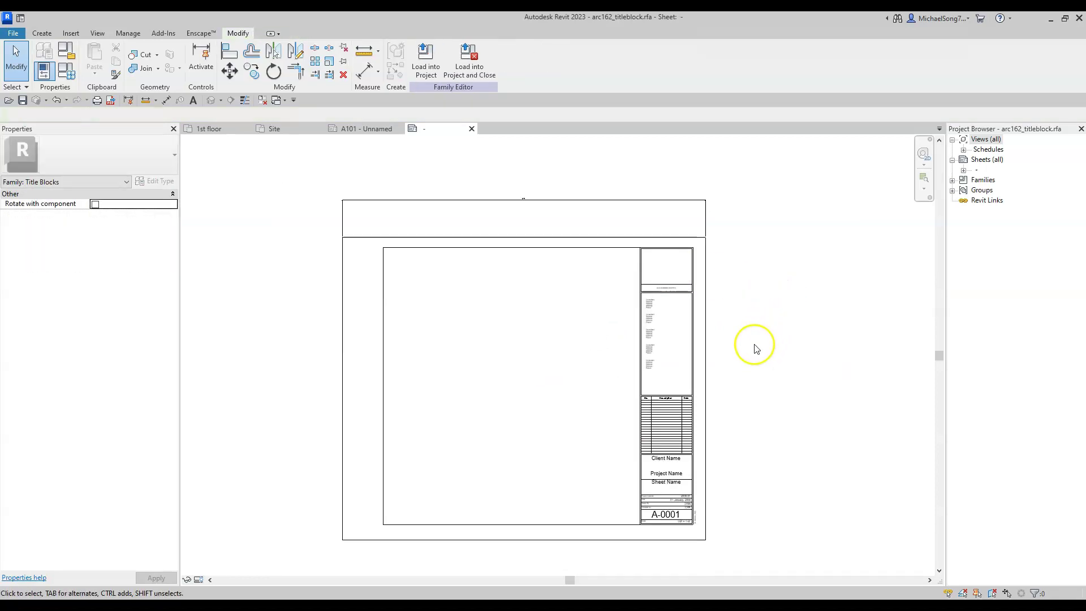
Shift the empty logo box, the text line inside it and the five consultant text blocks down within the title strip.
scroll(634, 244, up, 3)
drag(594, 235, 771, 557)
scroll(839, 514, down, 1)
middle_drag(839, 514, 871, 412)
scroll(871, 411, down, 2)
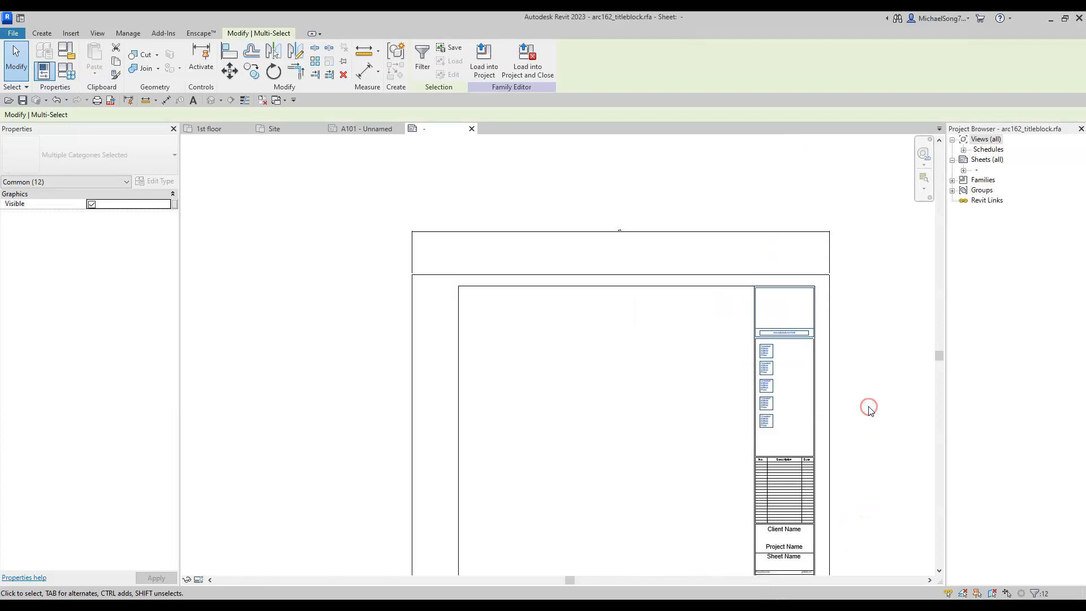
key(Down)
key(Down)
key(Down)
key(Down)
key(Down)
key(Down)
key(Down)
key(Down)
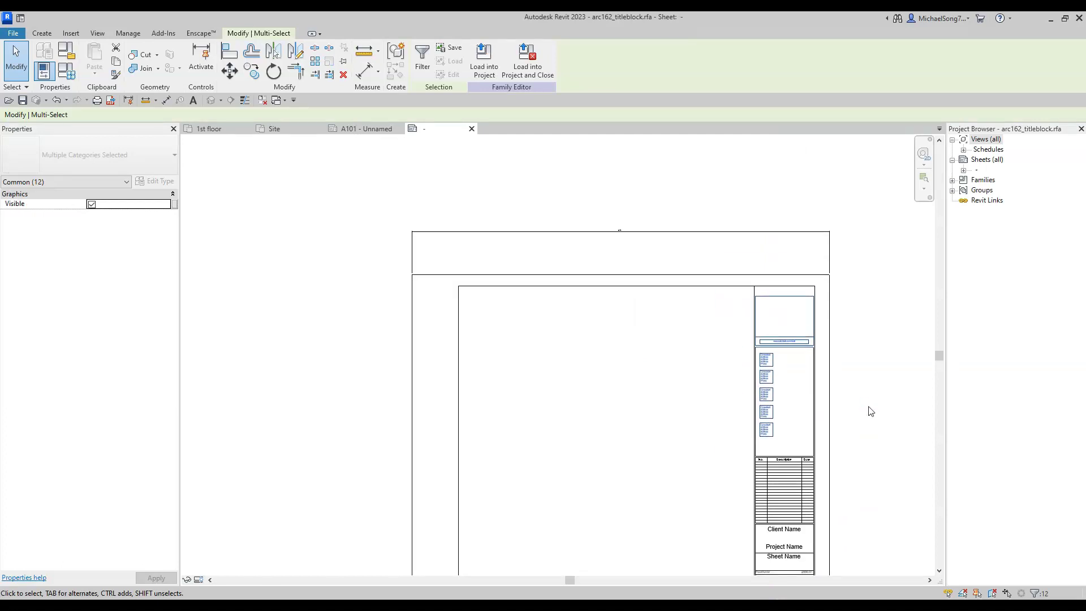
key(Down)
key(Down)
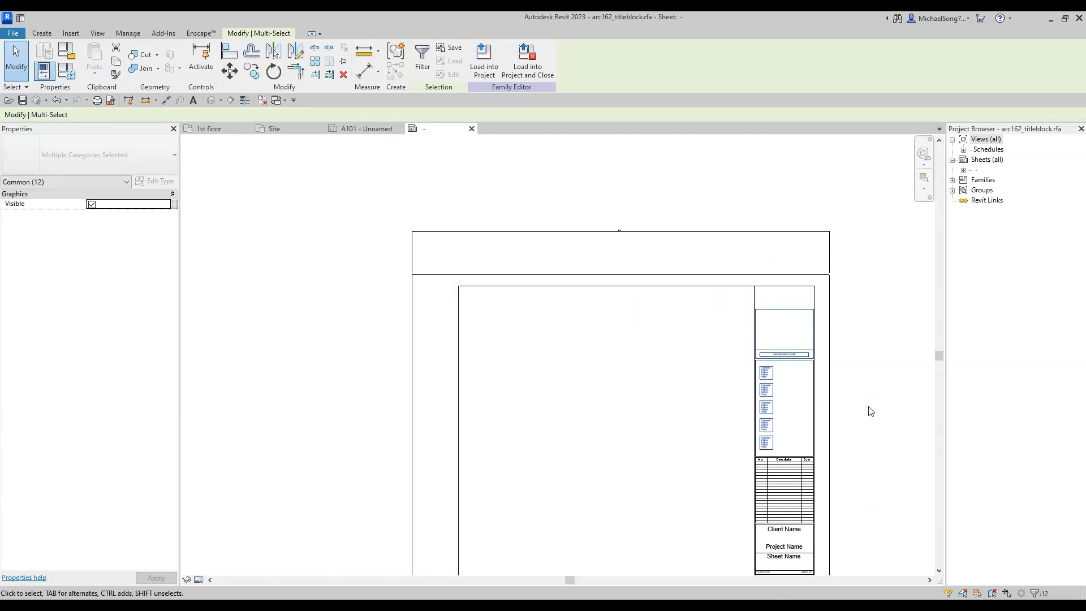
click(859, 382)
Delete the five consultant text blocks and the small text line in the logo box.
scroll(725, 379, up, 4)
click(647, 517)
click(647, 517)
key(Delete)
click(640, 492)
key(Delete)
click(635, 432)
key(Delete)
click(635, 396)
key(Delete)
click(635, 334)
key(Delete)
click(662, 292)
key(Delete)
scroll(661, 292, down, 3)
click(679, 290)
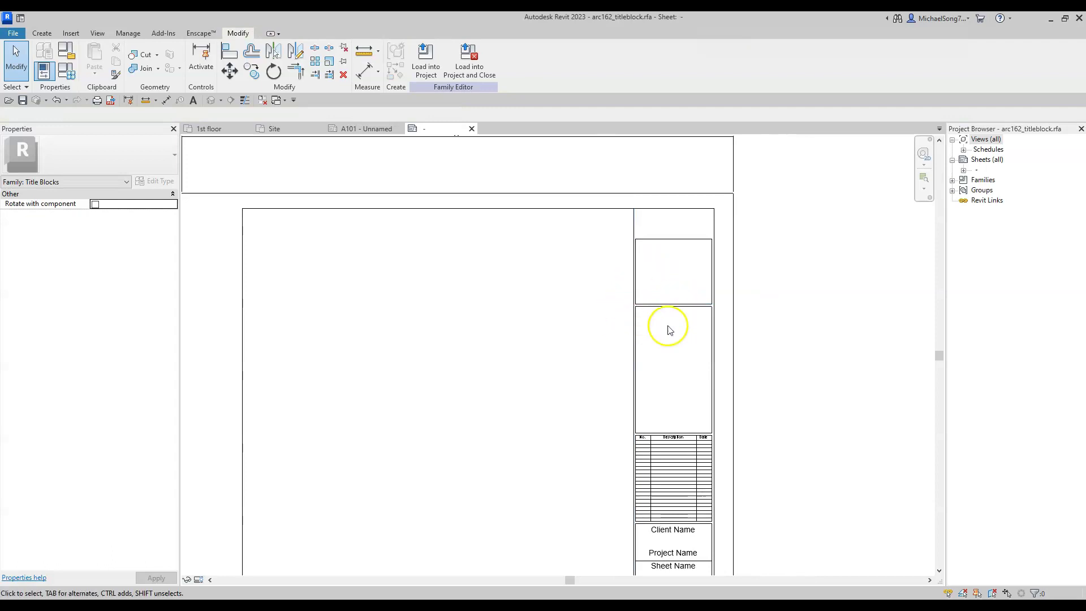
Delete the lines of the empty logo box above the consultant box.
scroll(660, 369, down, 3)
scroll(669, 347, up, 3)
click(662, 260)
key(Delete)
click(632, 289)
key(Delete)
click(657, 326)
key(Delete)
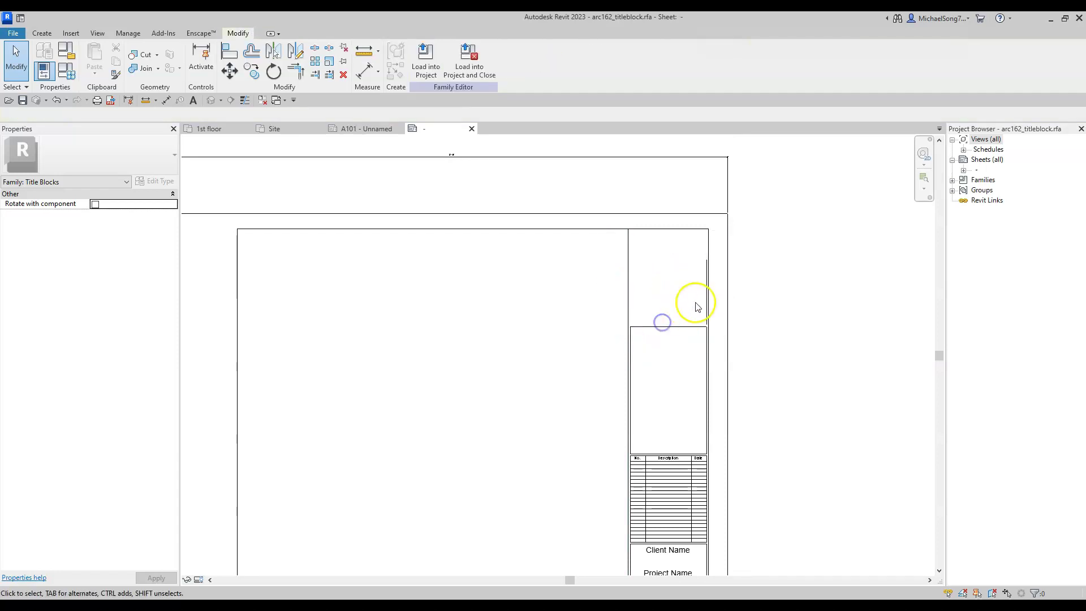
click(706, 298)
key(Delete)
Dimension the overall height of the outer sheet outline, placing the dimension to its left.
scroll(696, 304, down, 3)
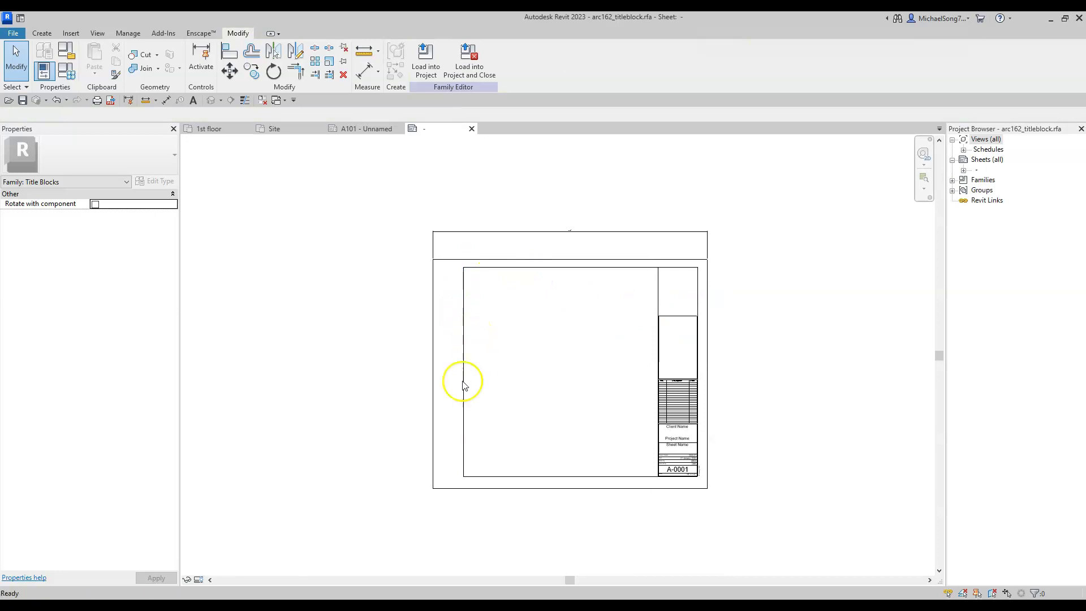
key(d)
key(i)
click(475, 491)
click(497, 258)
click(392, 295)
scroll(390, 371, up, 3)
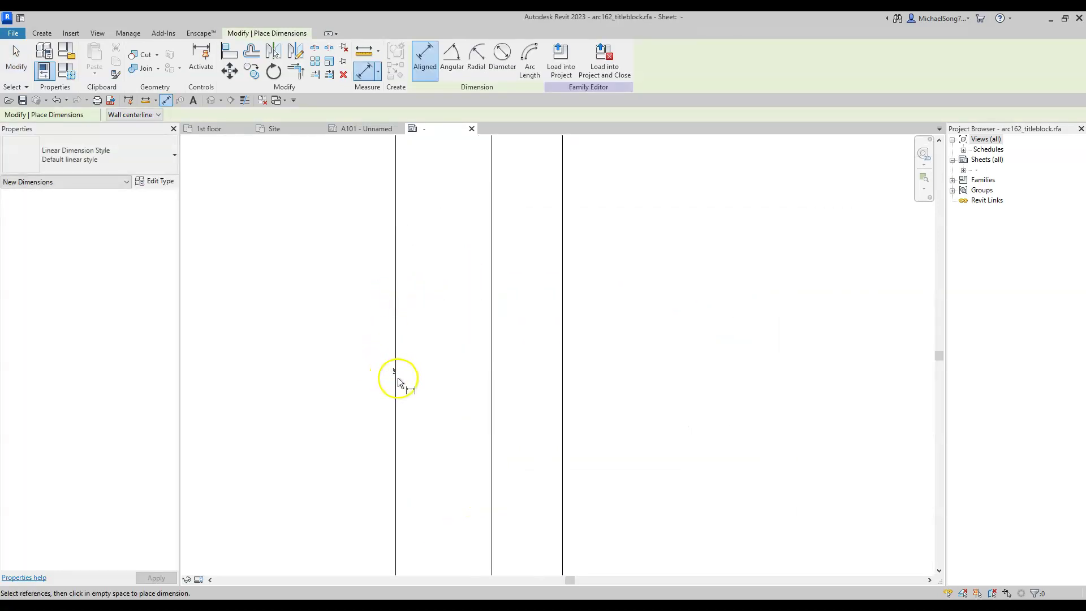
key(Escape)
key(Escape)
Set the overall sheet height to 2 feet by shifting the outer outline's upper edge.
scroll(400, 375, down, 3)
drag(430, 222, 816, 327)
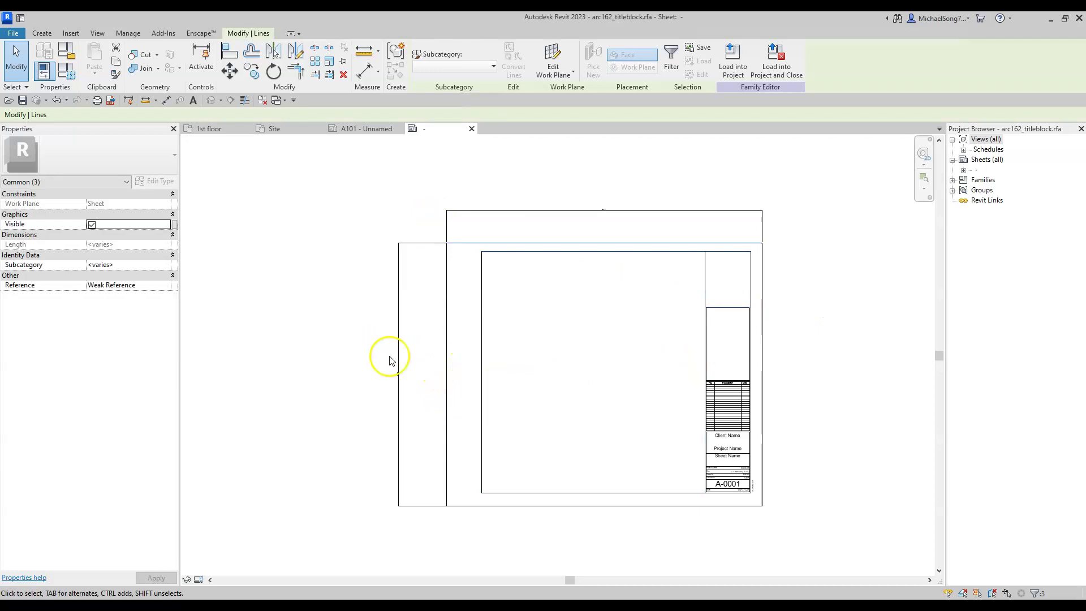
click(572, 336)
click(553, 243)
click(395, 376)
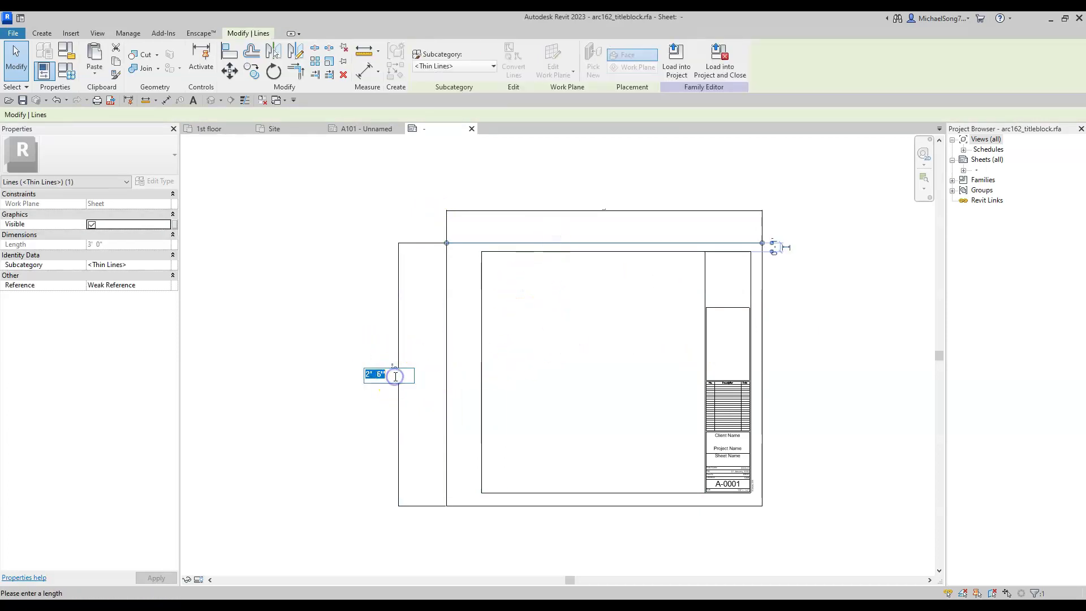
text(2)
key(Return)
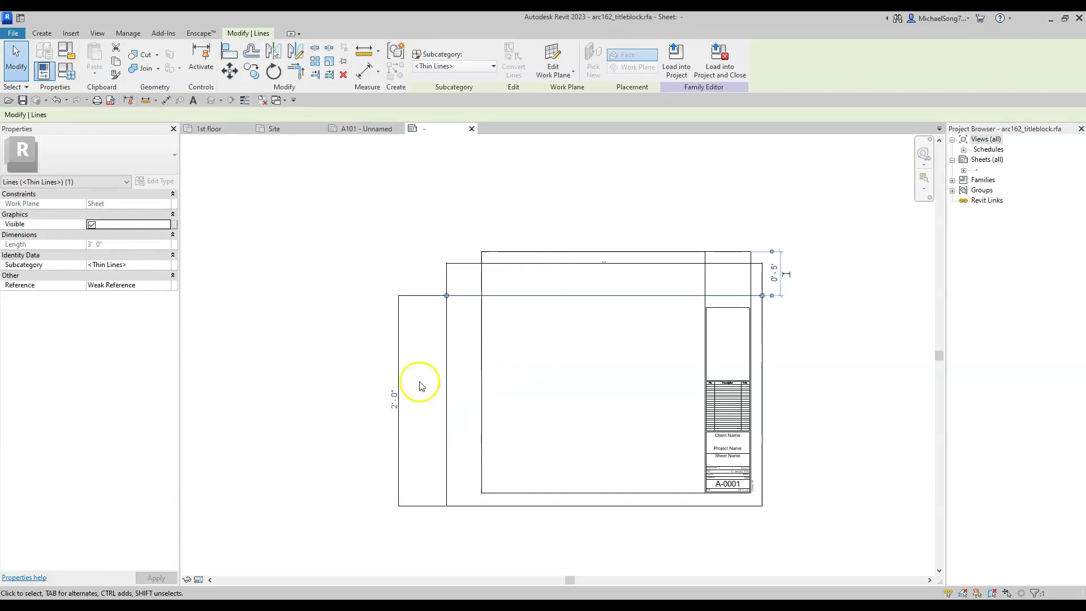
click(829, 362)
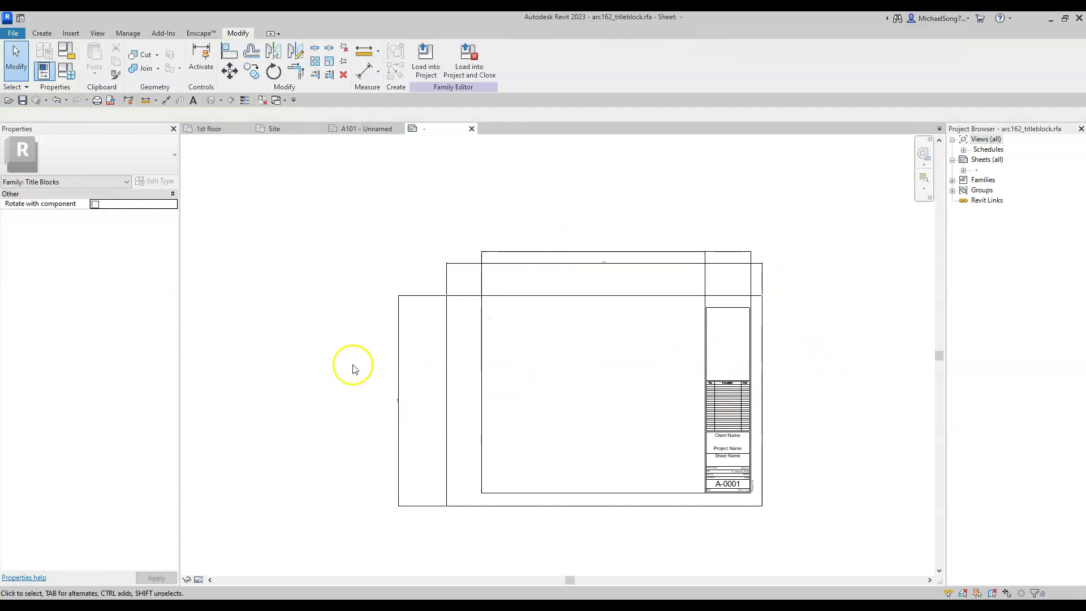
Delete the overall width and height dimensions of the sheet outline.
click(463, 265)
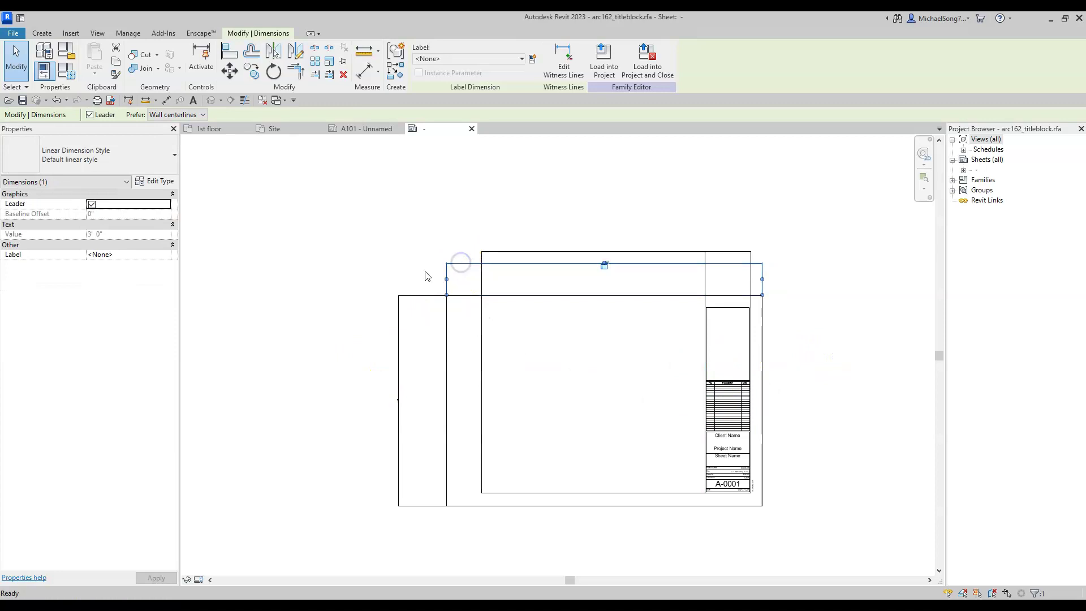
key(Delete)
click(397, 358)
key(Delete)
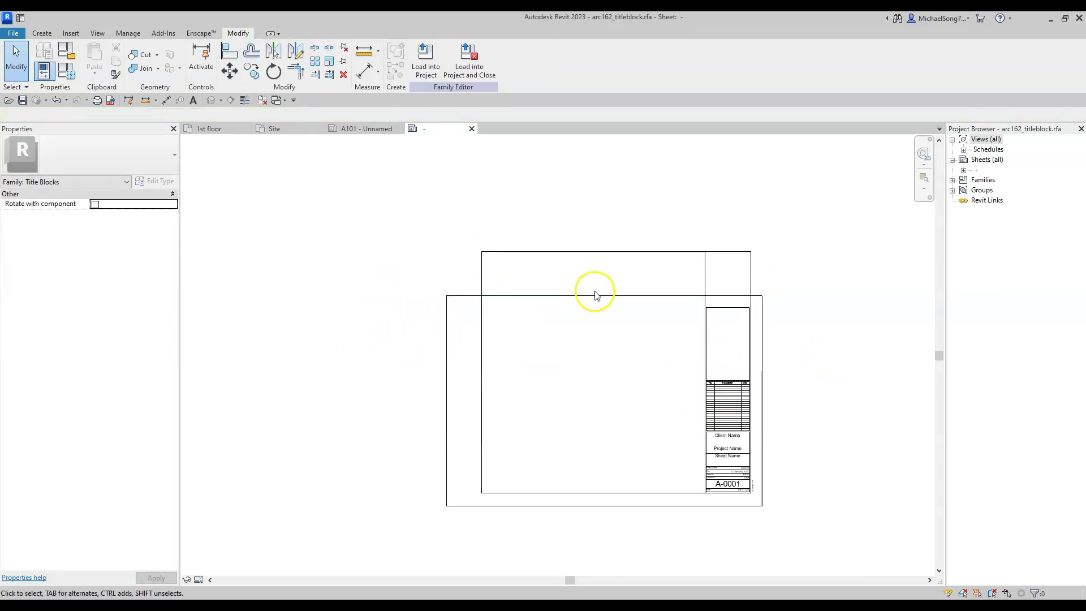
Move the inner border's upper line down inside the sheet outline, about 3/4 inch below the outer edge.
scroll(594, 291, up, 2)
drag(587, 223, 584, 311)
scroll(584, 311, down, 3)
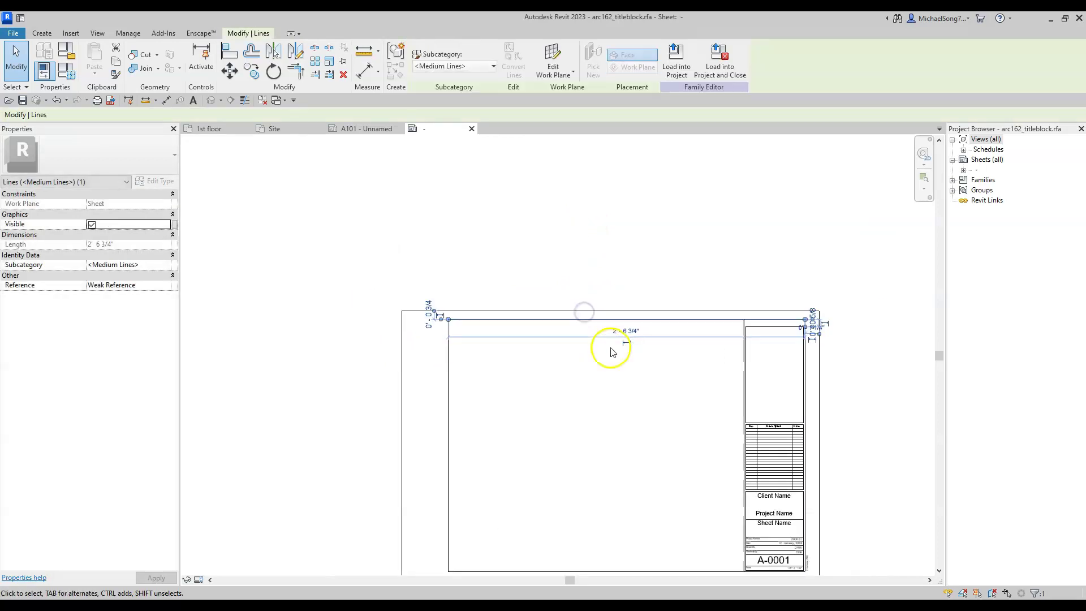
click(538, 405)
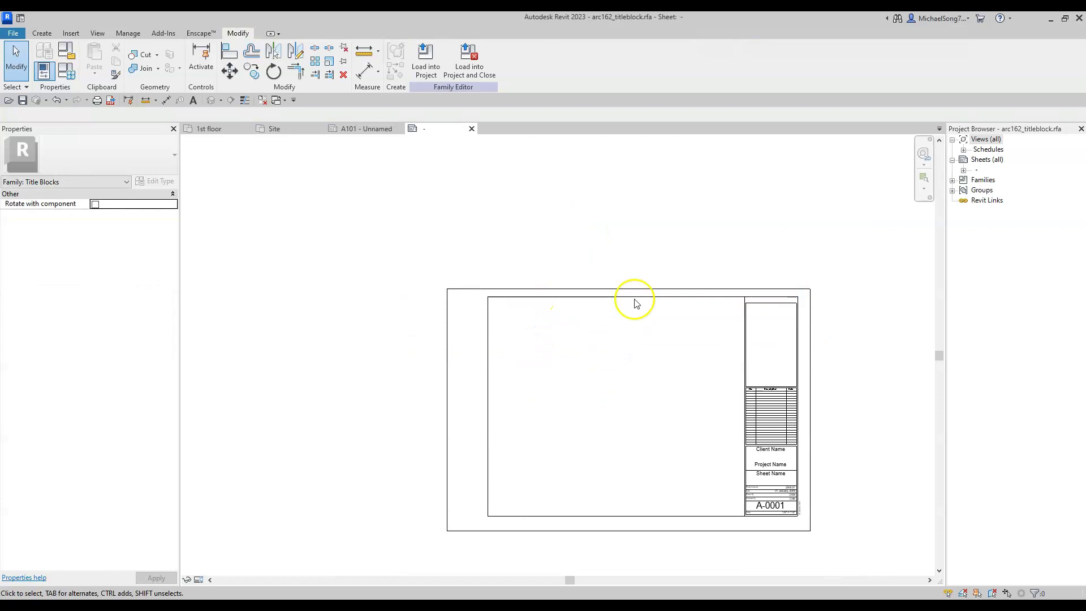
Dimension the gap between the inner border's upper line and the upper edge of the sheet outline.
scroll(515, 290, up, 2)
scroll(514, 290, up, 1)
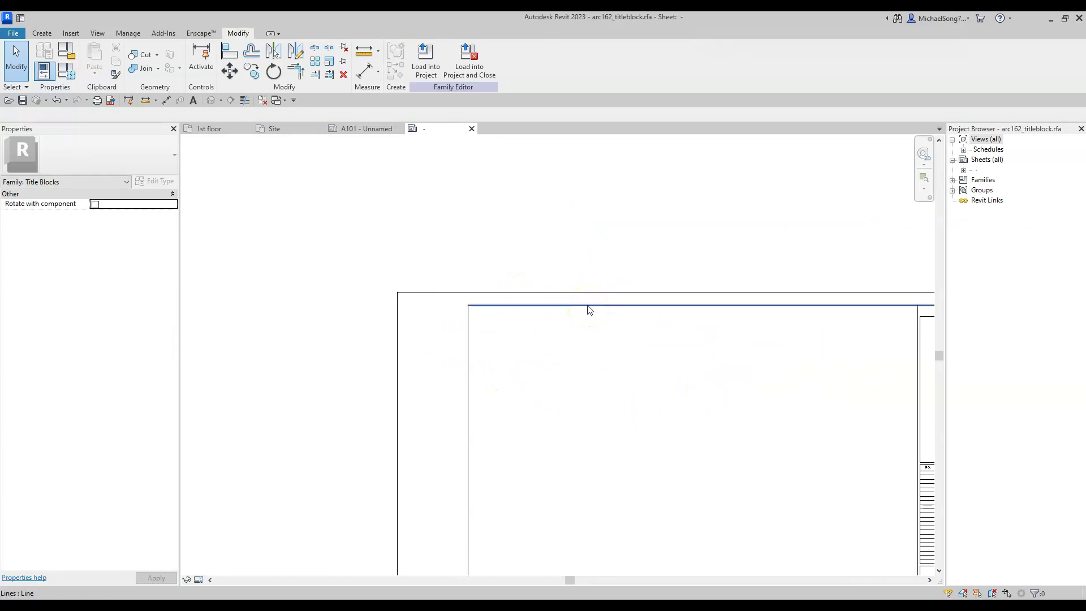
key(d)
key(i)
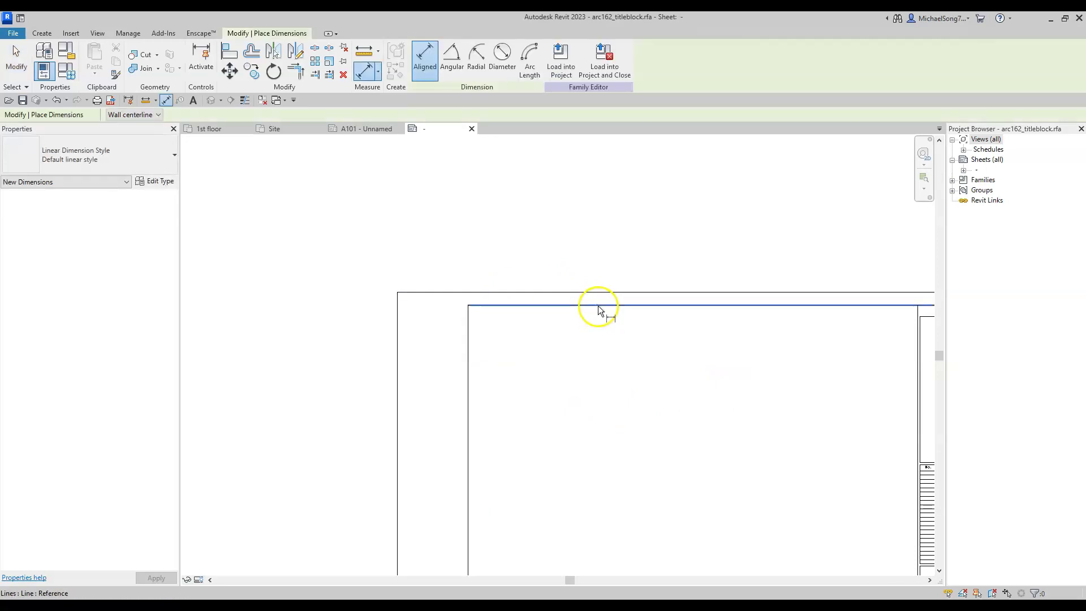
click(603, 291)
scroll(635, 271, up, 4)
click(642, 329)
key(Escape)
key(Escape)
Set the inner border's upper line 3/8 inch from the outer edge.
click(649, 343)
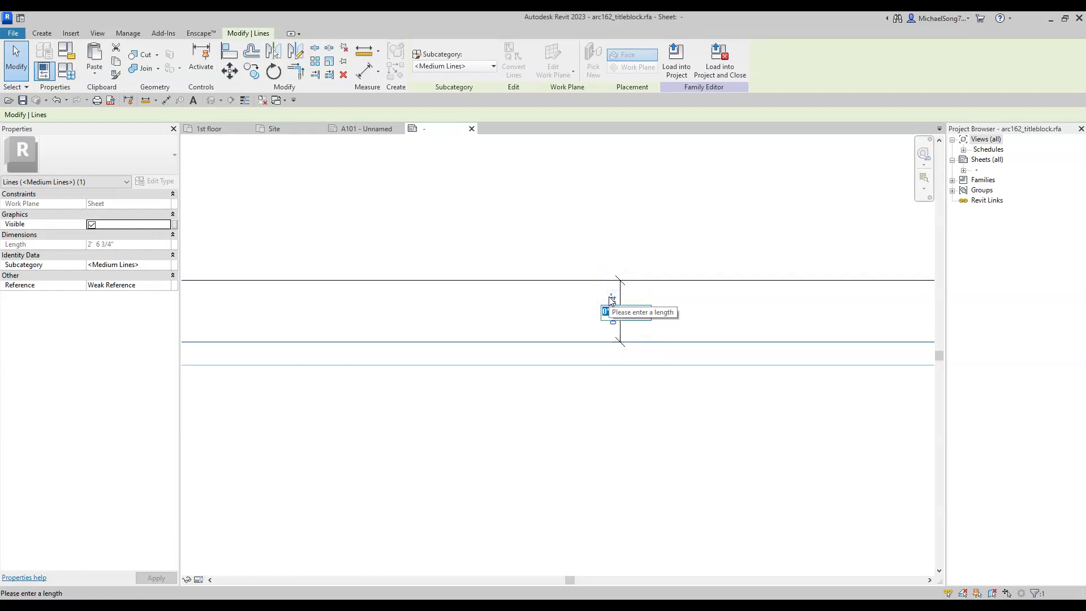
key(Return)
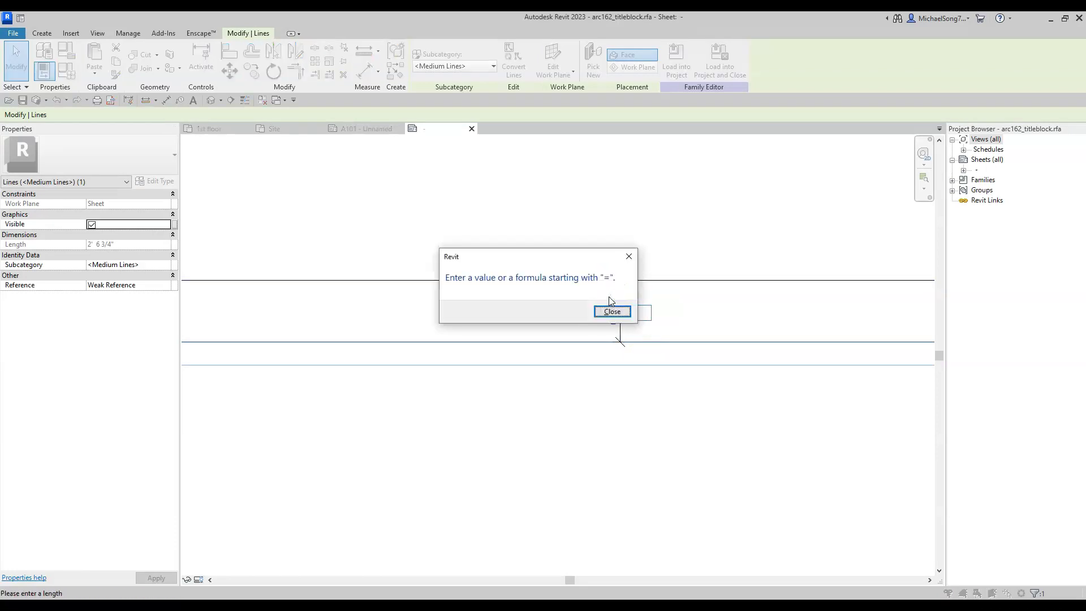
click(613, 312)
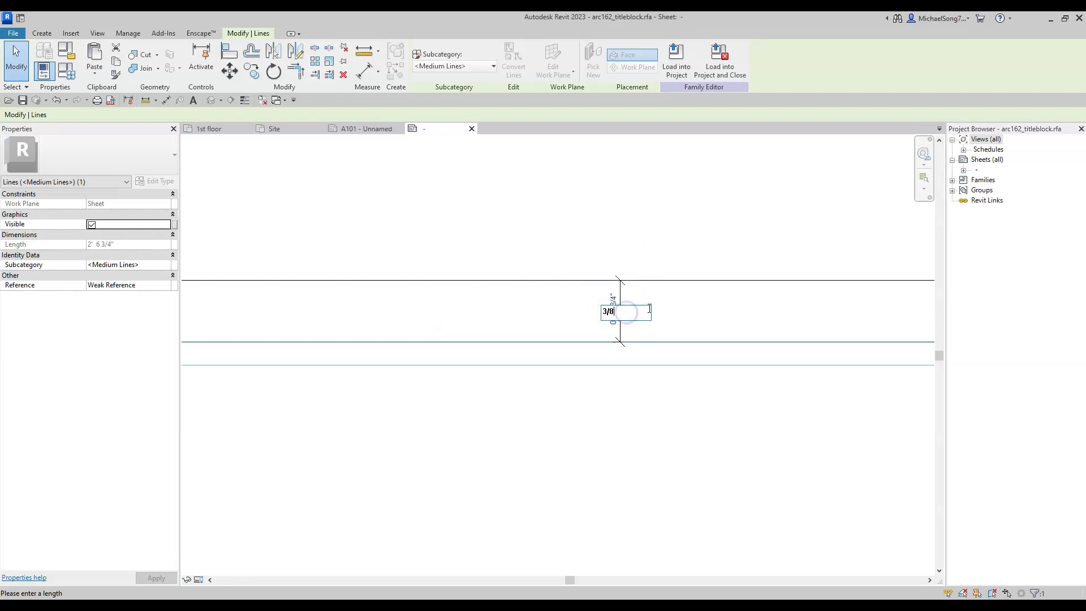
key(Escape)
click(614, 312)
text(3/8")
key(Return)
click(635, 369)
Dimension the gap between the left edge of the sheet outline and the inner border's left line.
scroll(637, 372, down, 2)
scroll(636, 372, down, 2)
middle_drag(626, 453, 696, 345)
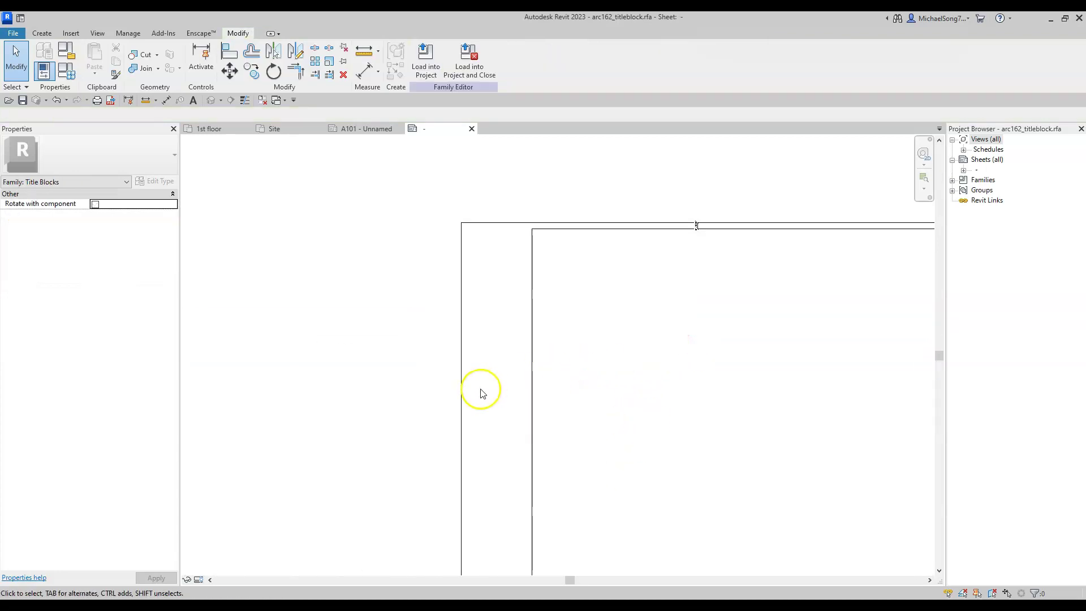
key(d)
key(i)
click(463, 383)
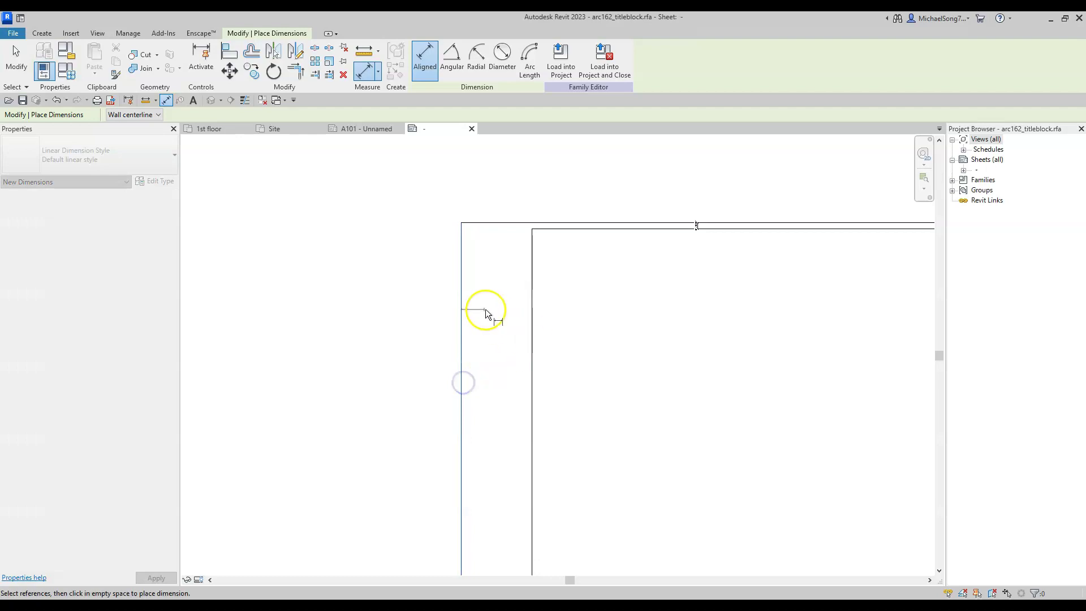
click(531, 369)
click(562, 363)
key(Escape)
scroll(552, 384, up, 1)
key(Escape)
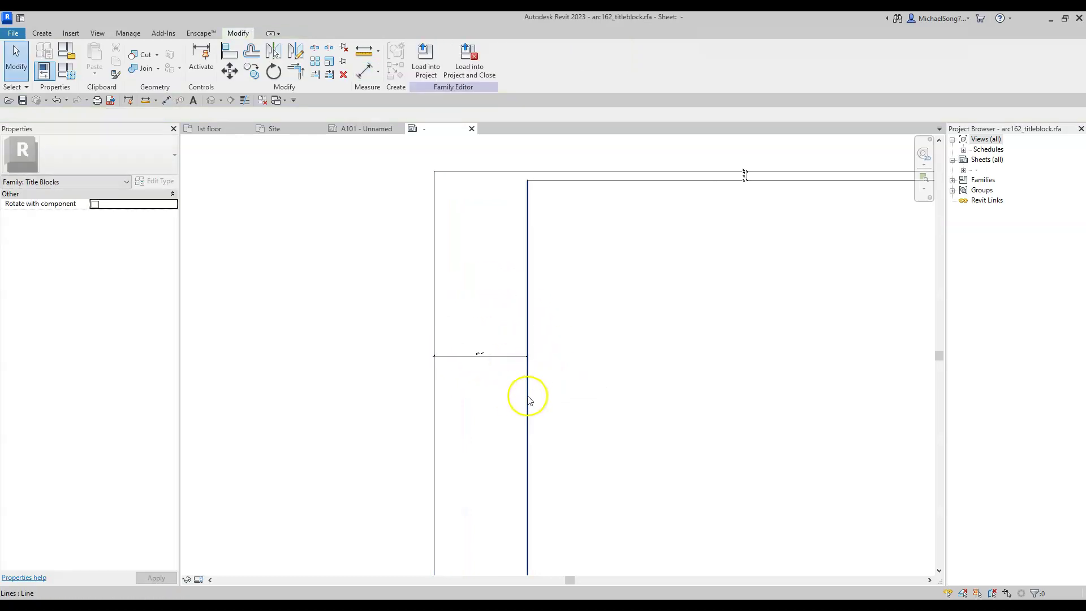
Set the inner border's left line 3/4 inch from the outer edge.
click(526, 393)
scroll(474, 358, up, 2)
click(490, 349)
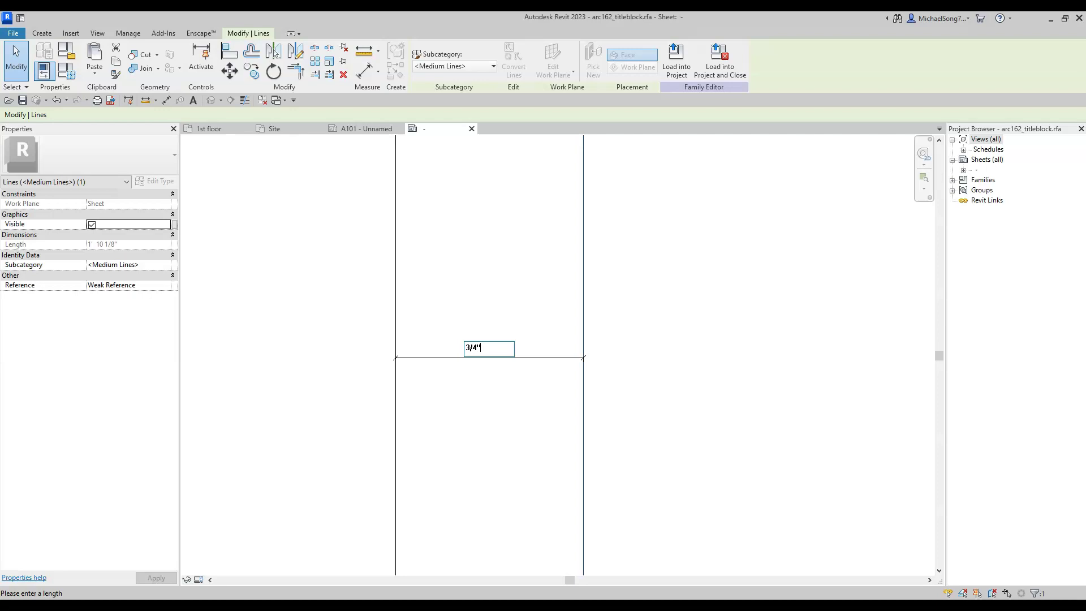
key(Return)
scroll(491, 356, down, 2)
scroll(489, 357, up, 2)
Reduce the left margin between the inner border and the outer edge to 1/2 inch.
click(441, 352)
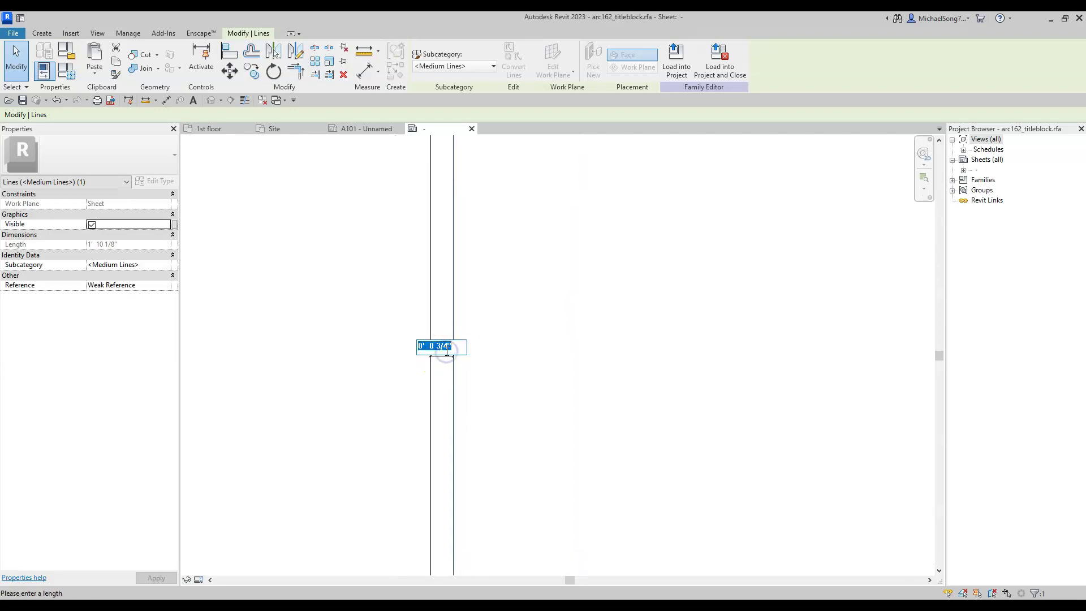
text(.5")
key(Return)
Change the left margin between the inner border and the outer edge to 3/4 inch.
click(437, 352)
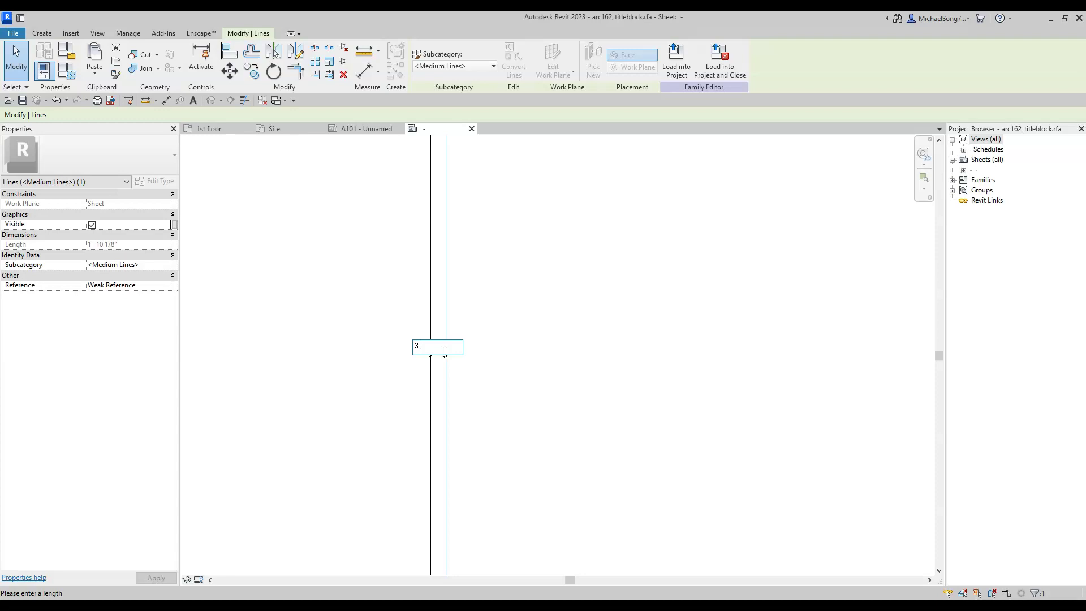
text(3/4")
key(Return)
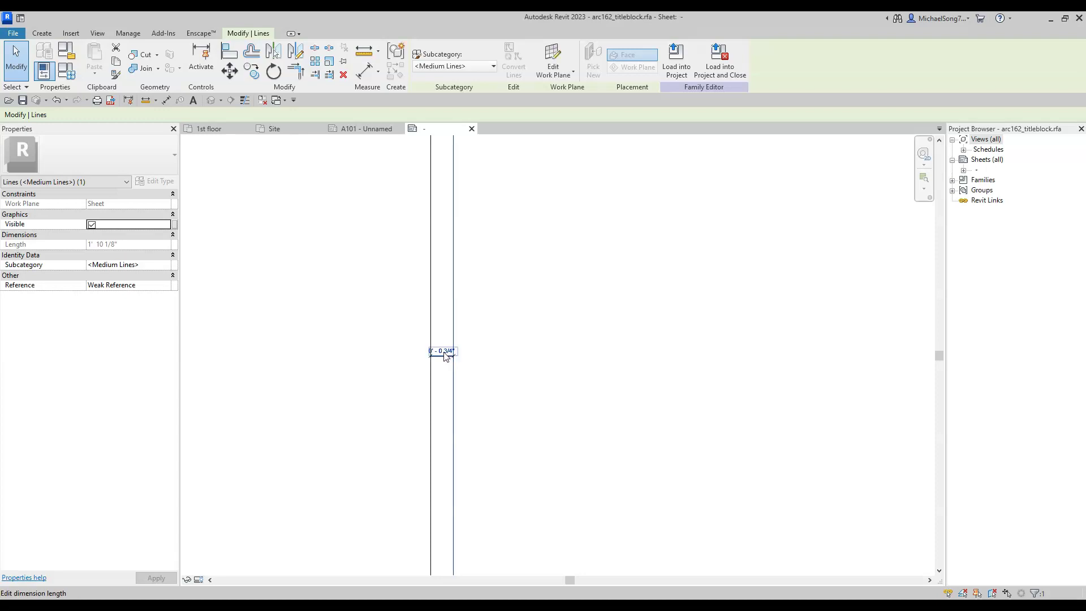
scroll(548, 363, down, 2)
key(Escape)
scroll(553, 367, down, 2)
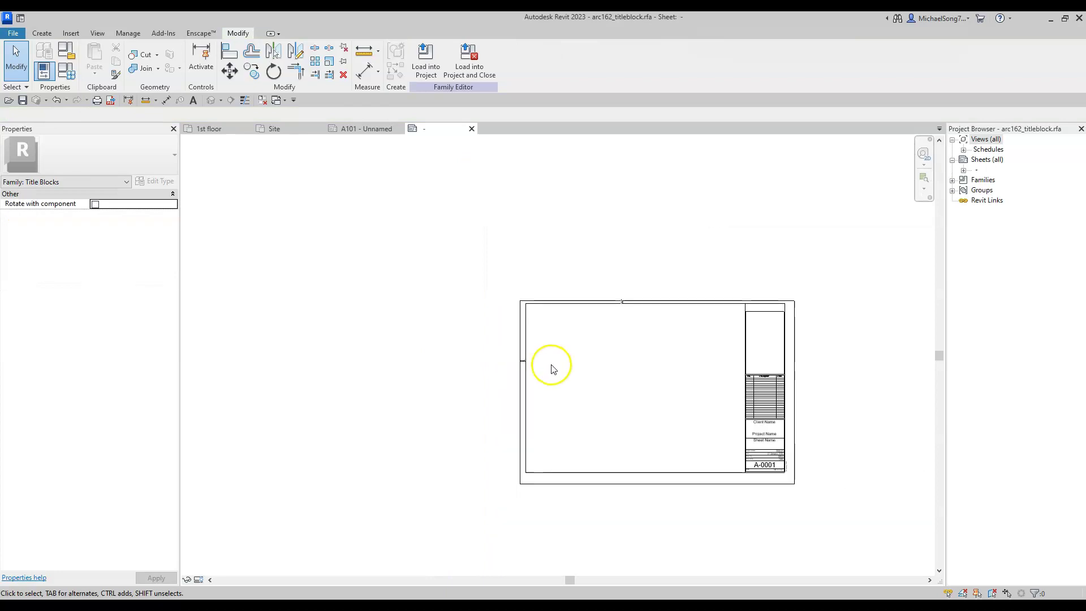
Try to set the inner border's lower line 3/8 inch from the outer edge using its temporary dimension.
scroll(625, 395, up, 1)
scroll(629, 360, up, 1)
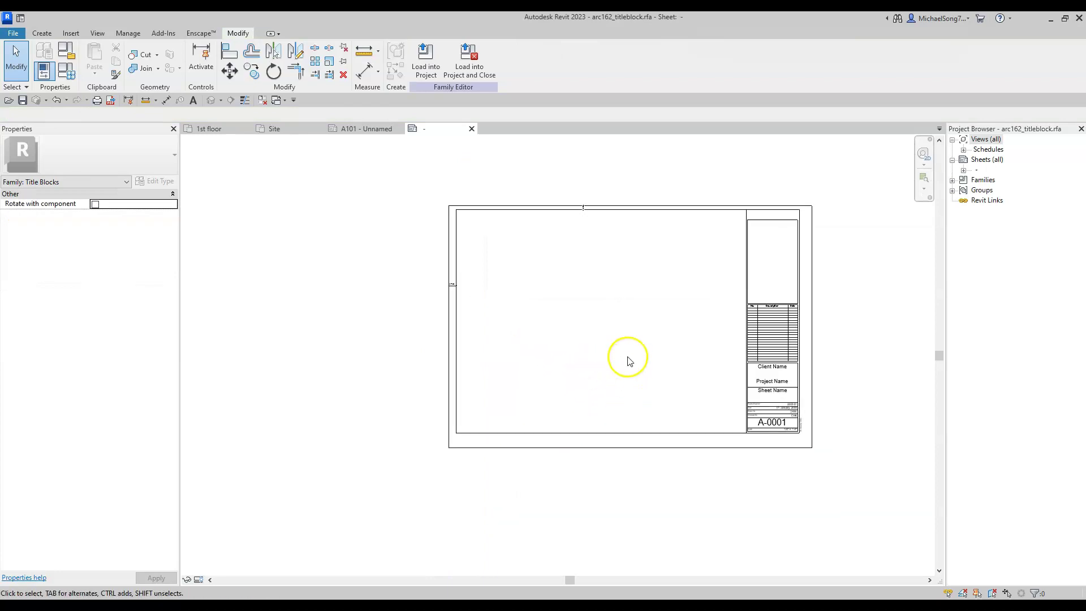
click(590, 434)
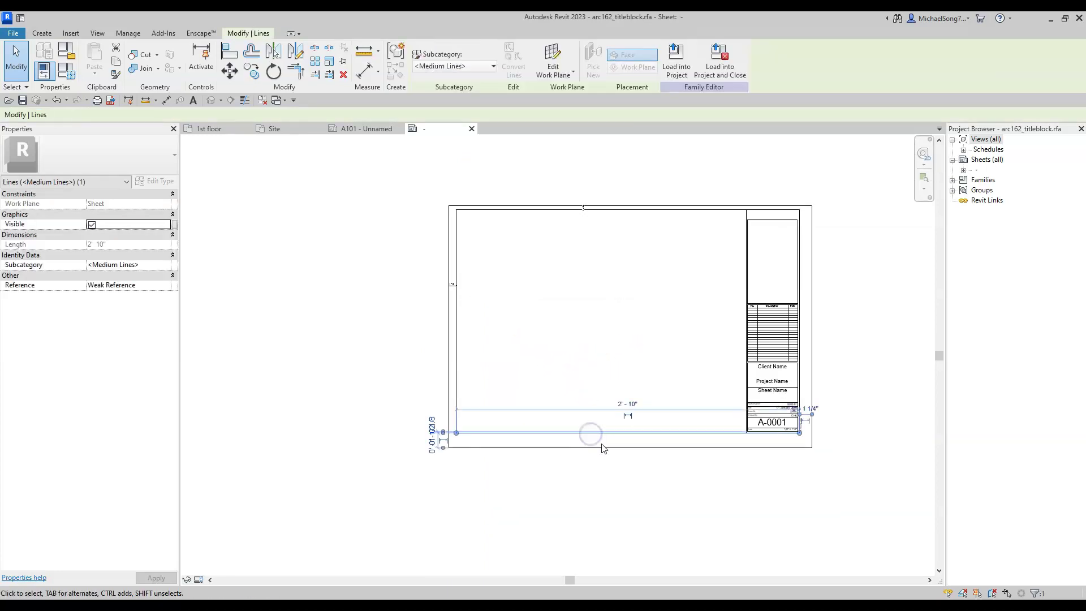
click(432, 436)
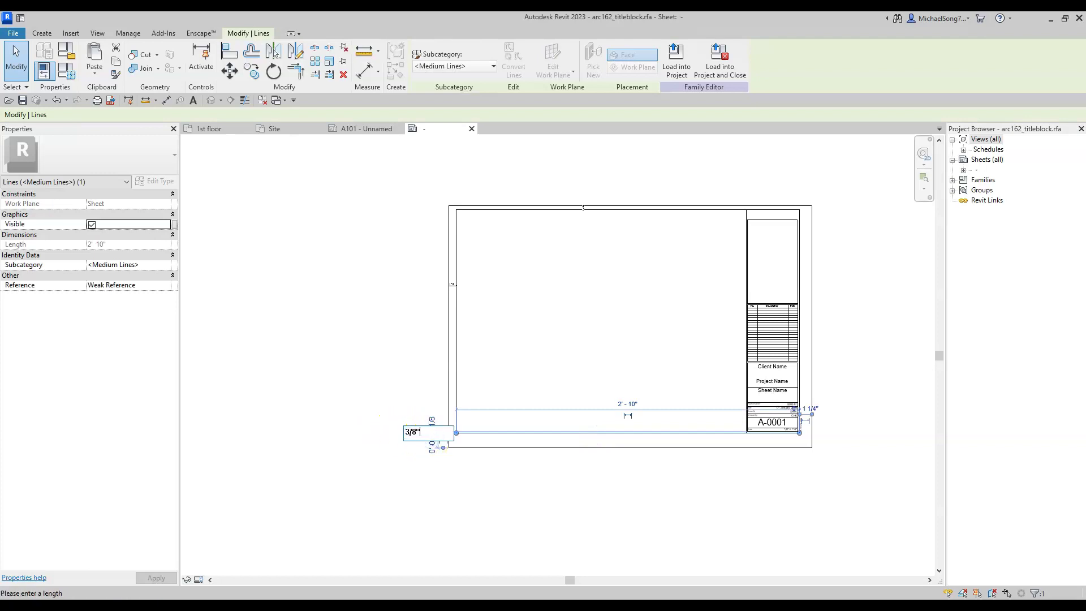
key(Return)
click(513, 477)
scroll(497, 452, up, 5)
click(497, 415)
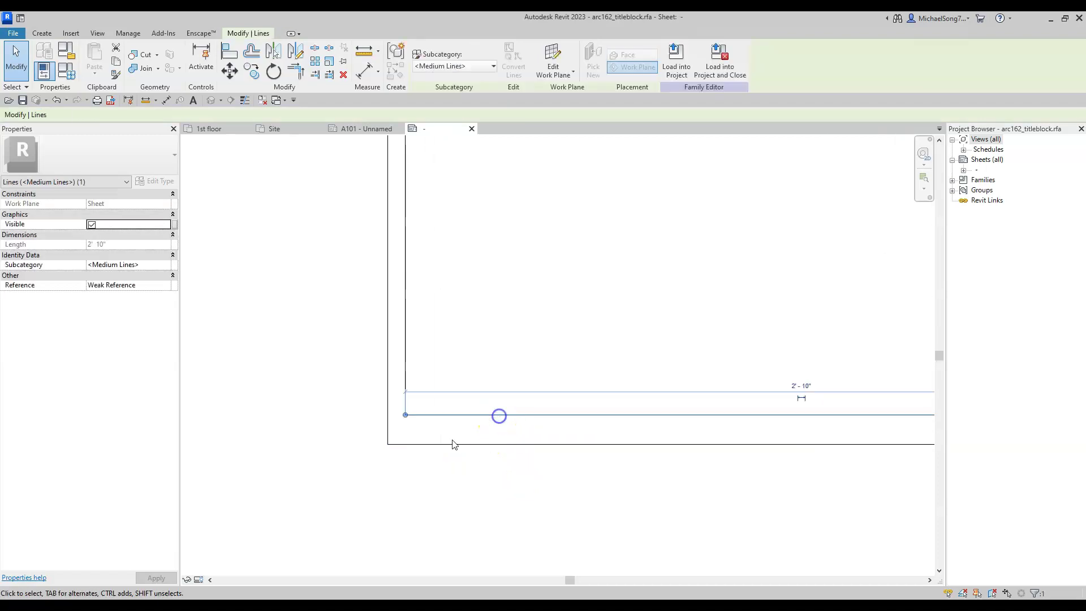
click(554, 477)
Dimension the gap between the inner border's lower line and the lower edge of the sheet outline.
key(d)
key(i)
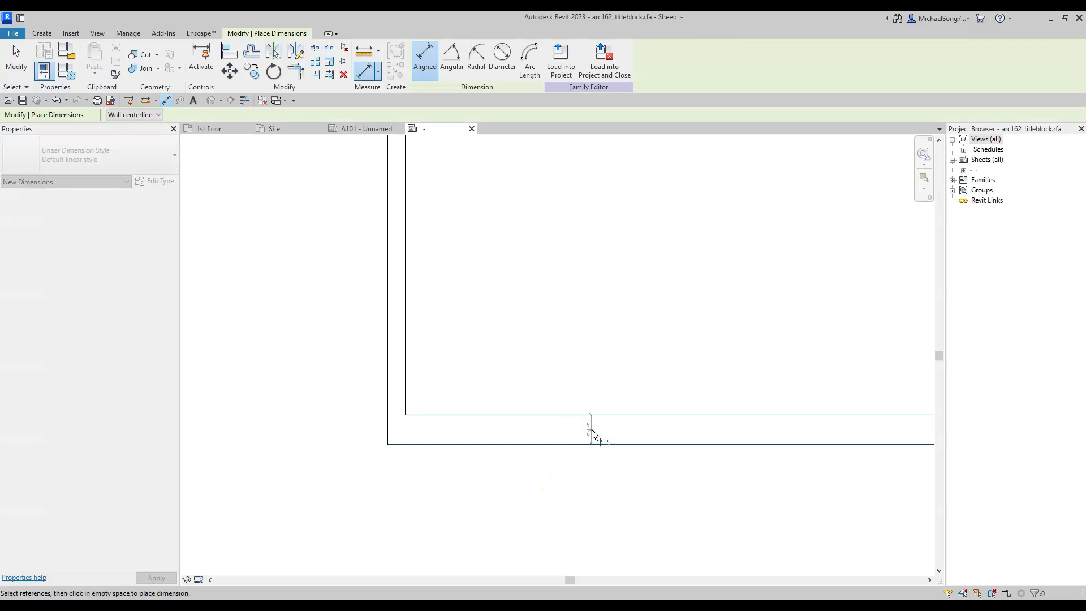
click(589, 429)
scroll(592, 429, up, 3)
scroll(591, 430, up, 2)
key(Escape)
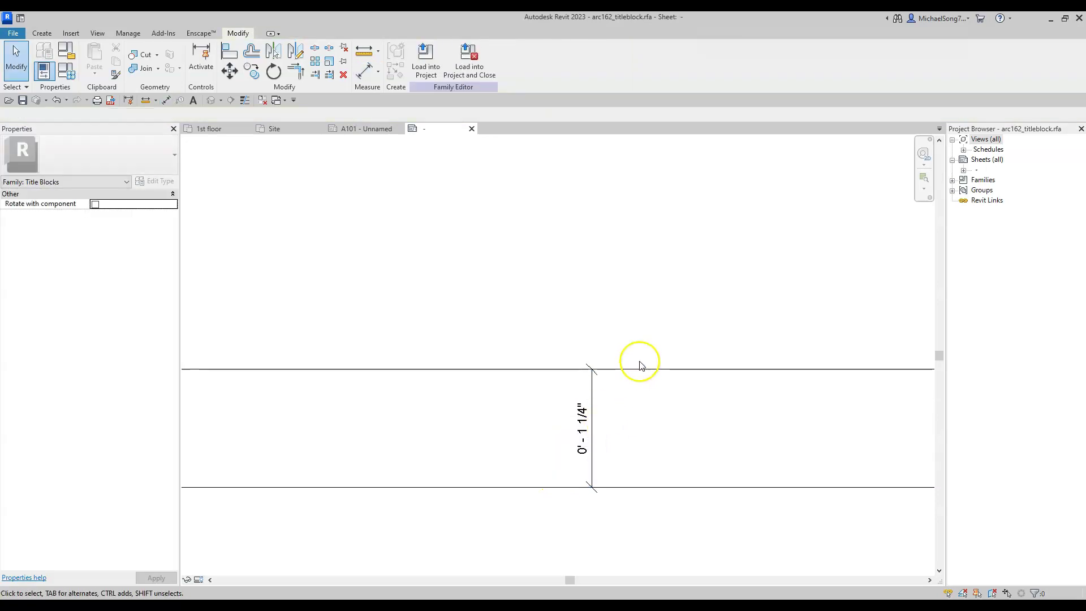
Set the inner border's lower line 3/8 inch from the outer edge.
click(635, 380)
click(583, 430)
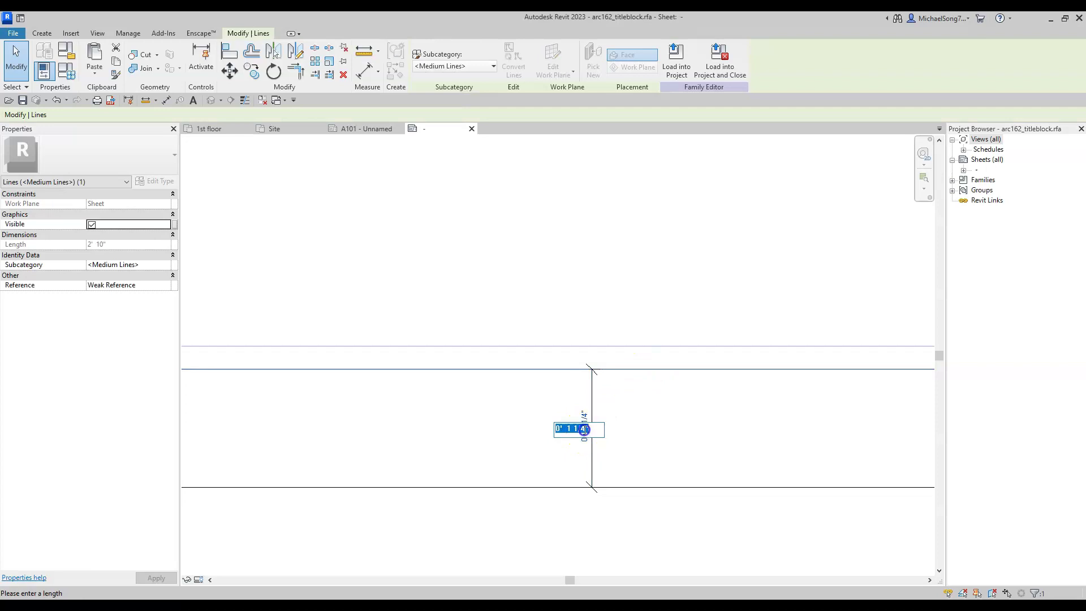
text(3/8")
key(Return)
click(693, 368)
scroll(692, 354, down, 5)
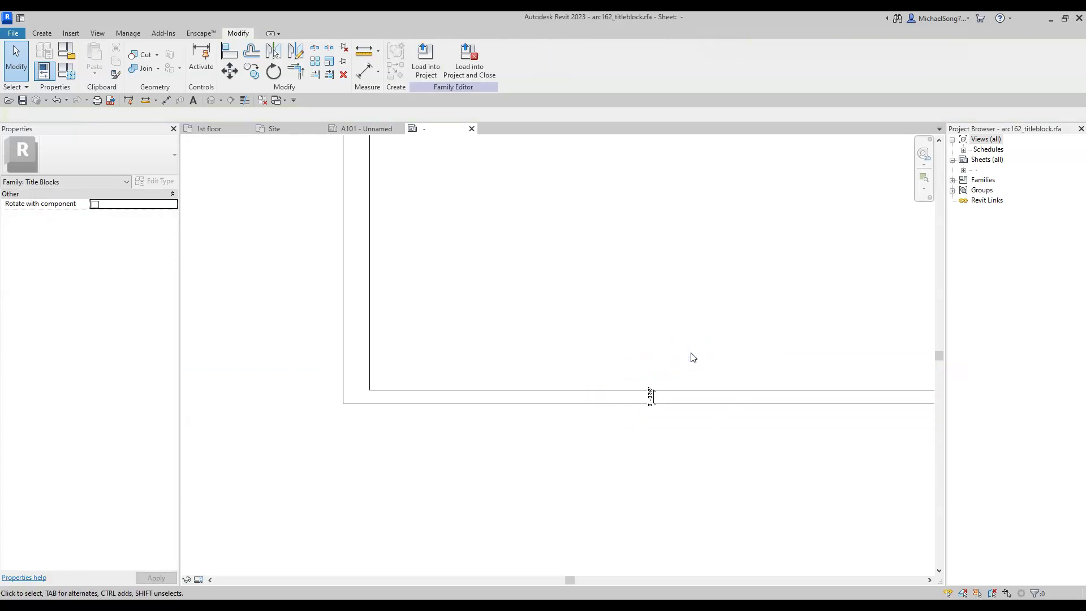
scroll(650, 361, up, 1)
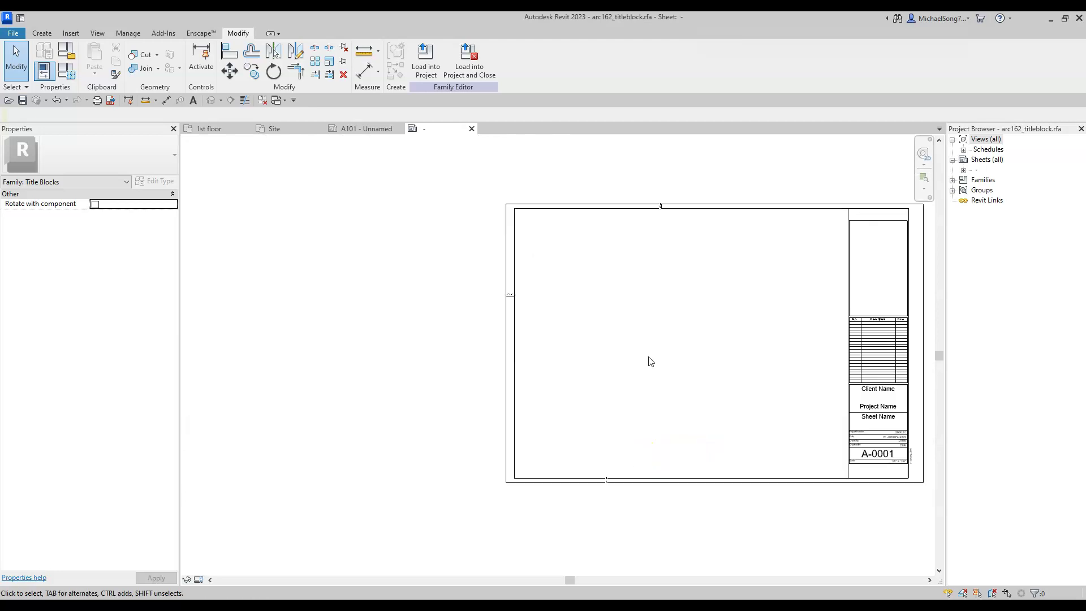
Set the left margin between the inner border and the sheet outline to 1 inch.
scroll(575, 343, up, 1)
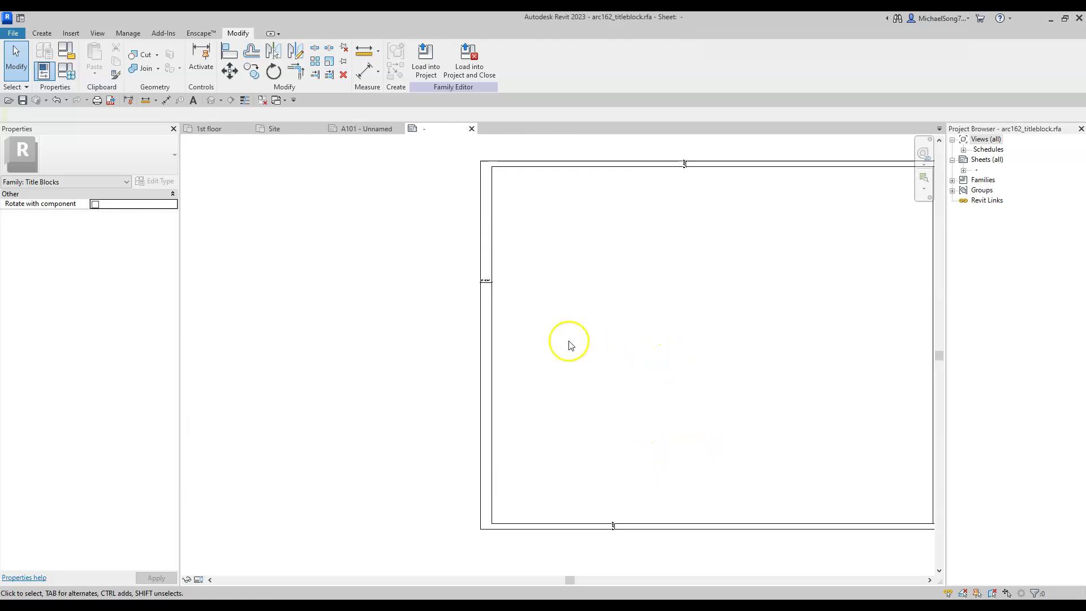
click(492, 292)
scroll(490, 290, up, 3)
click(487, 266)
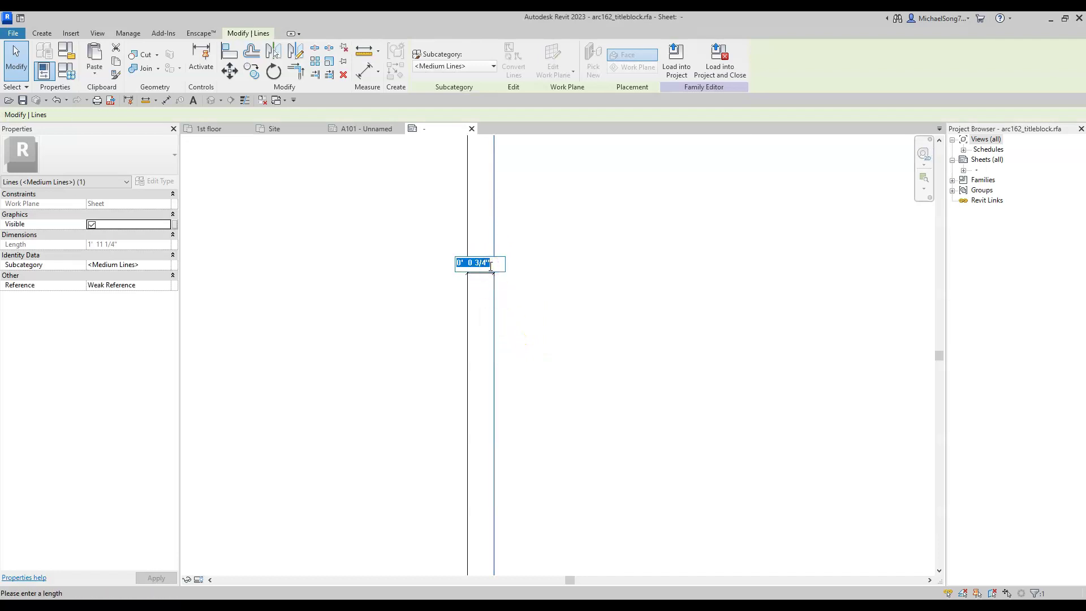
text(1)
key(Return)
click(582, 308)
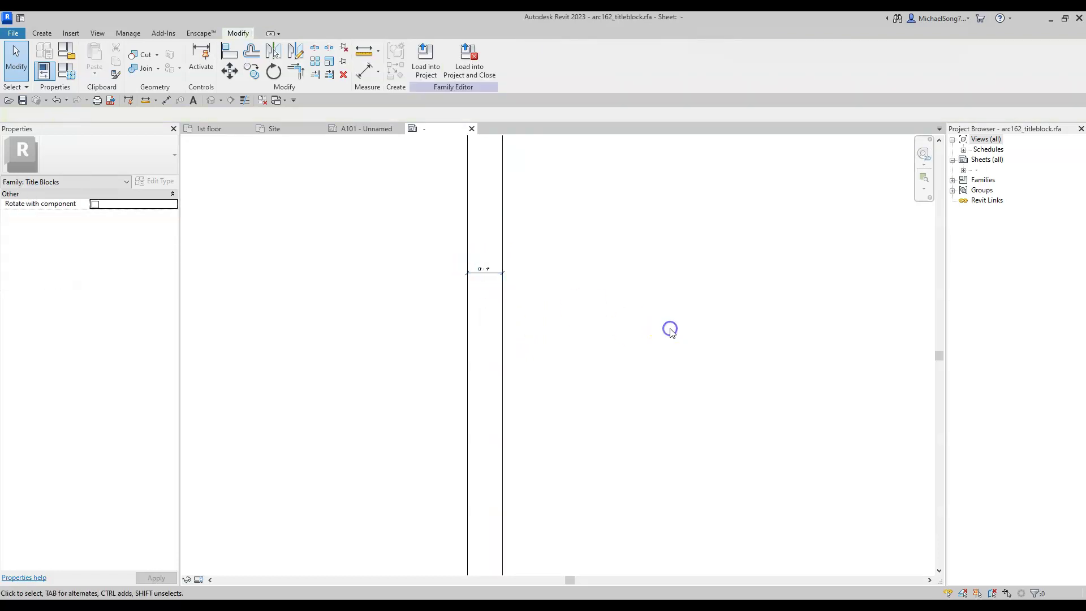
Move the inner border's right line outward to about 1/2 inch inside the sheet's outer edge.
scroll(670, 330, down, 2)
scroll(705, 341, down, 2)
middle_drag(819, 409, 536, 384)
scroll(693, 377, up, 1)
scroll(744, 184, up, 3)
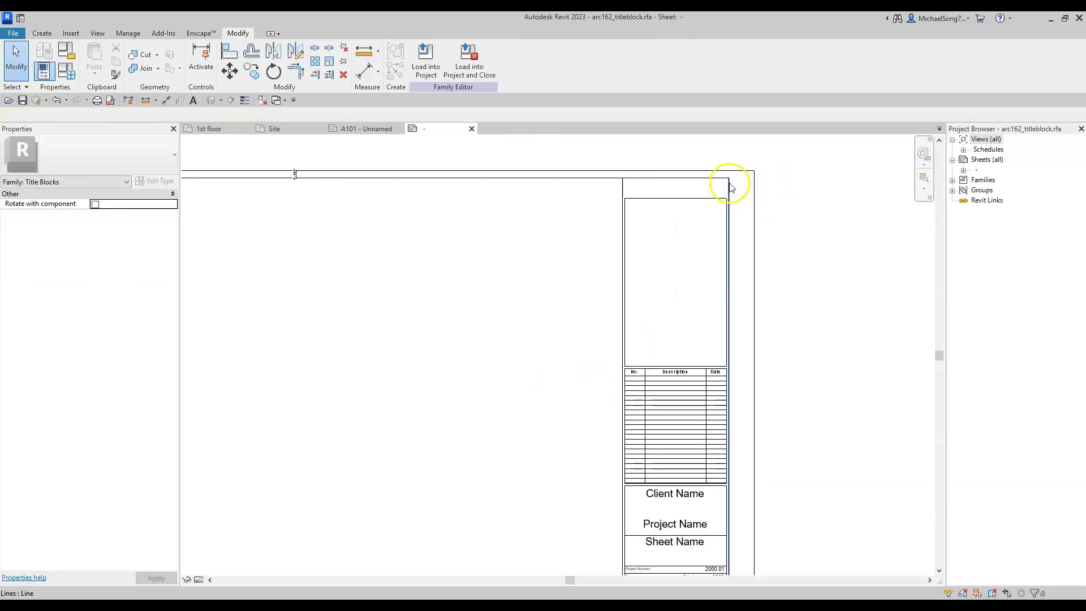
click(745, 187)
click(802, 206)
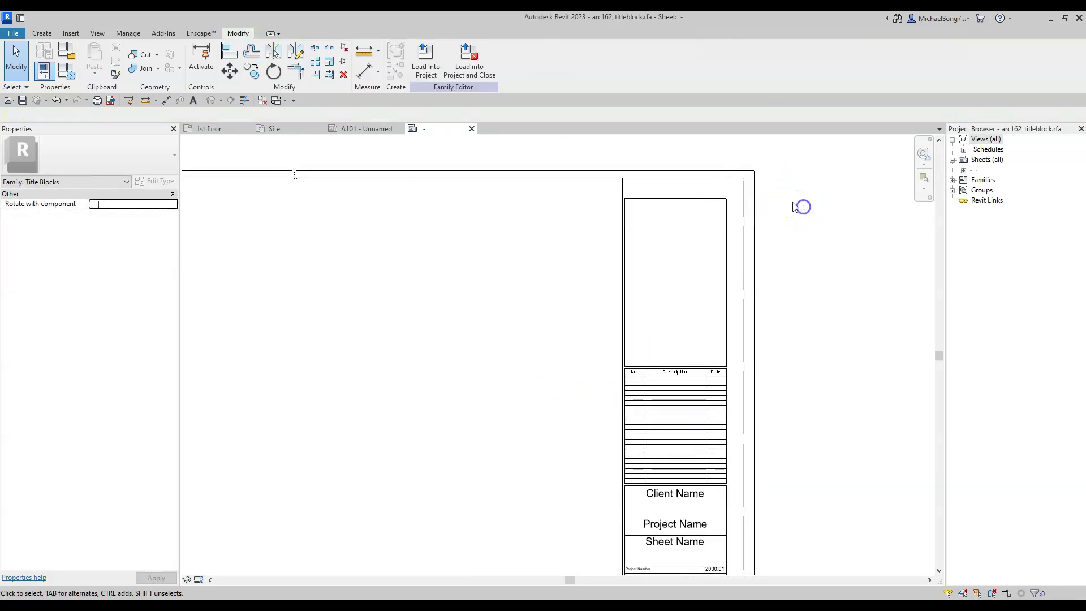
scroll(696, 194, up, 2)
click(714, 195)
scroll(744, 272, up, 4)
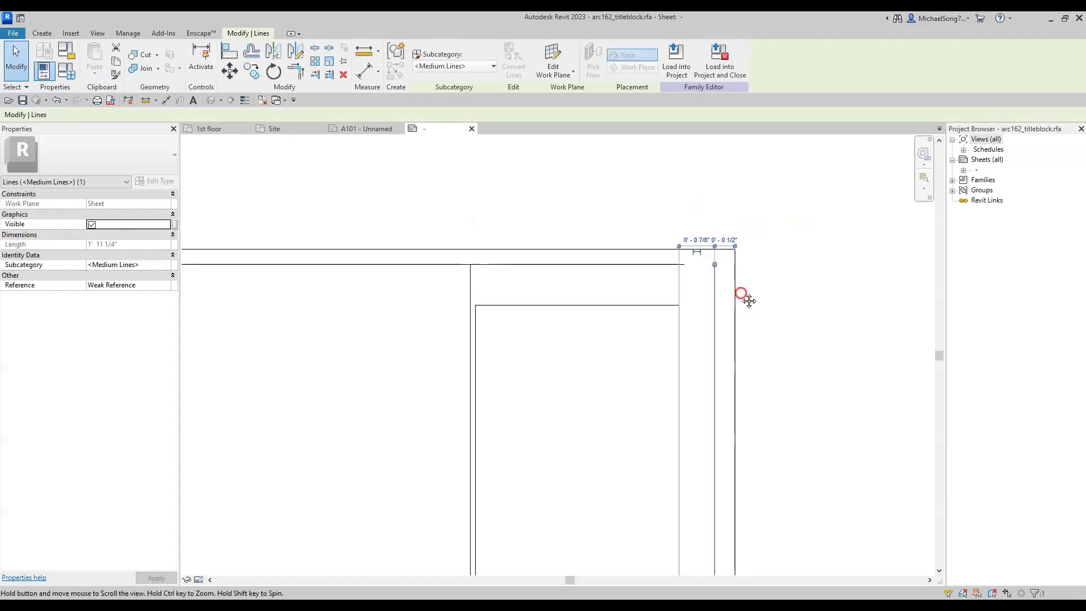
click(724, 225)
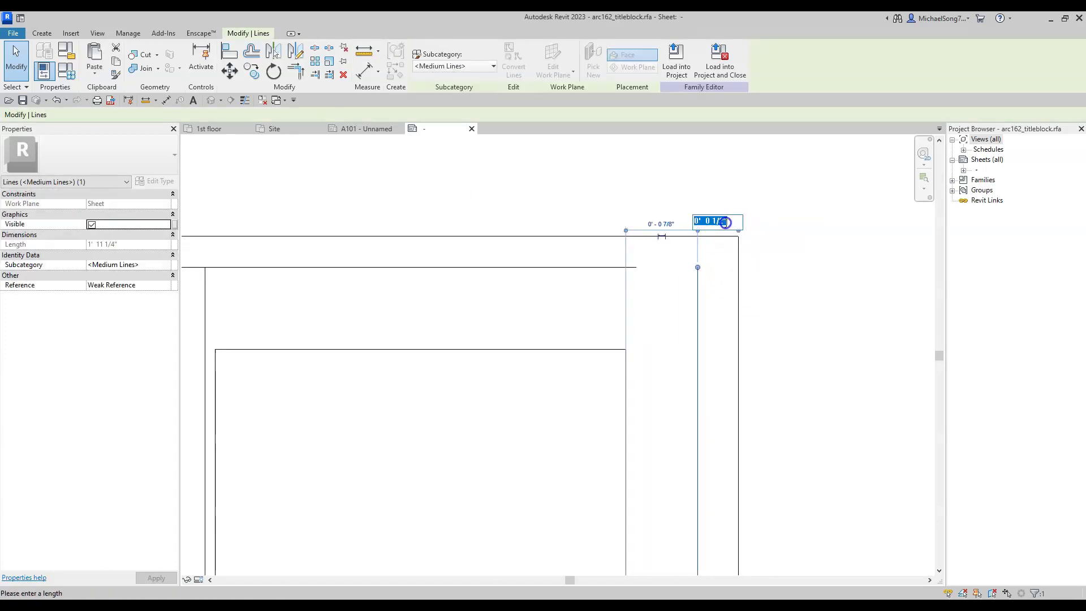
click(802, 298)
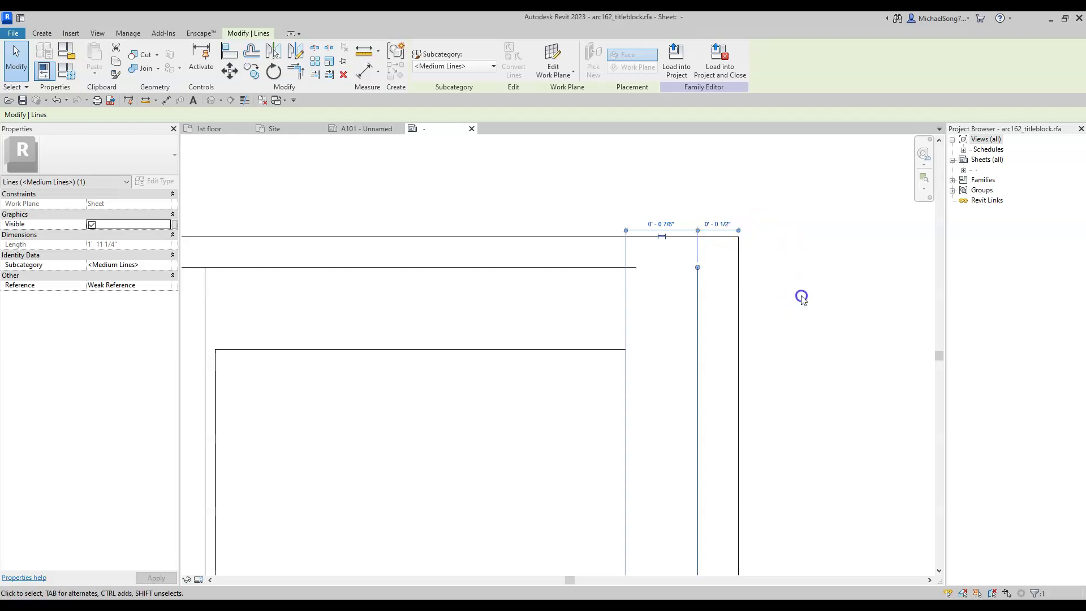
Extend the inner border's upper line to meet the right line at a corner with Trim/Extend.
click(671, 299)
key(o)
key(f)
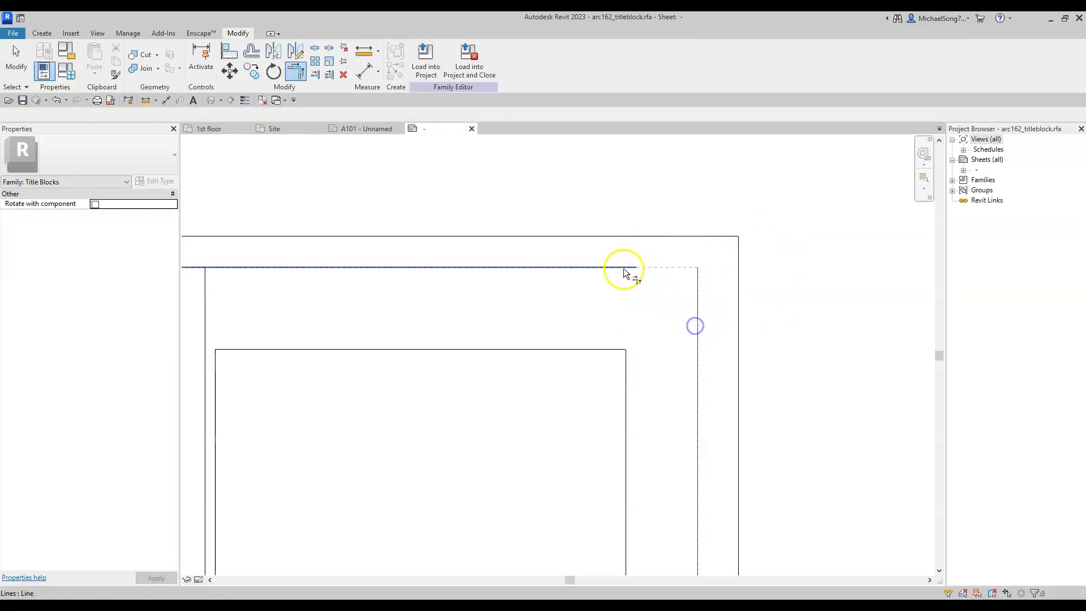
middle_drag(625, 272, 795, 347)
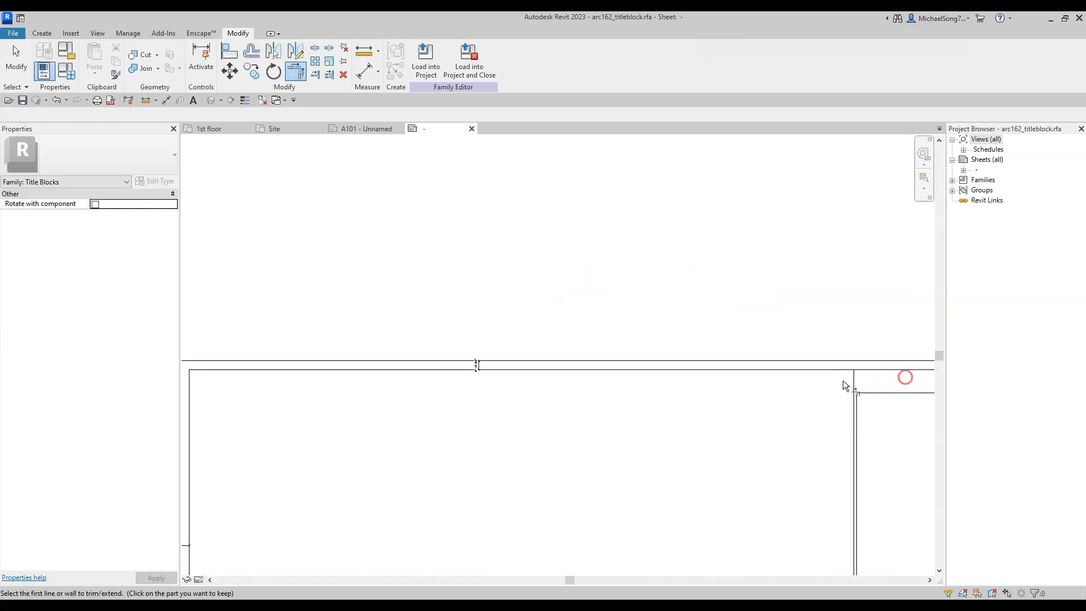
key(Escape)
Set the margin between the inner border's upper line and the sheet's outer edge to 1/2 inch.
click(497, 371)
scroll(493, 367, up, 5)
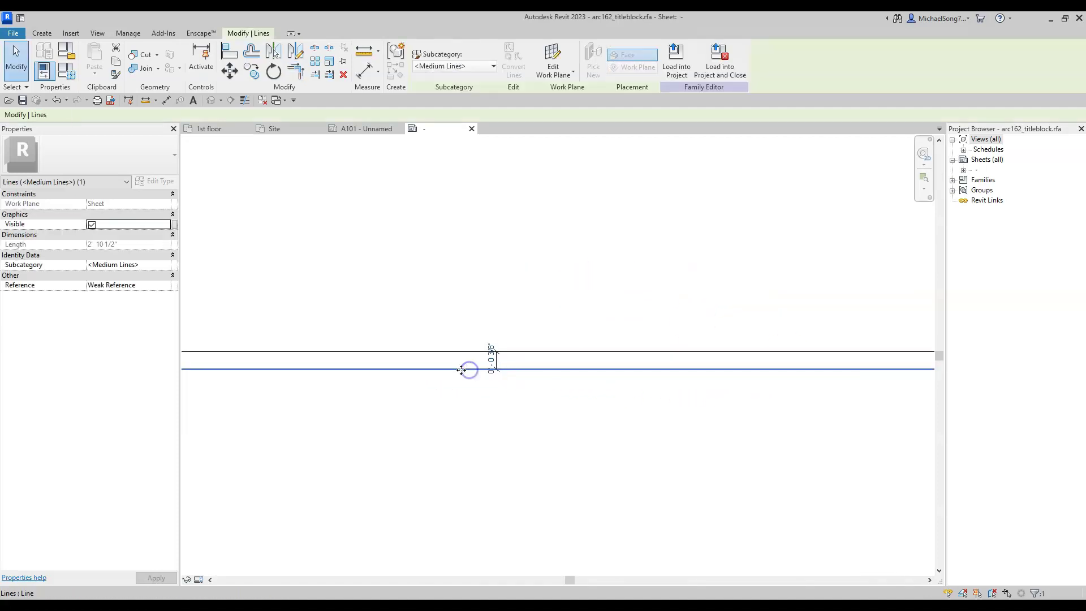
click(512, 353)
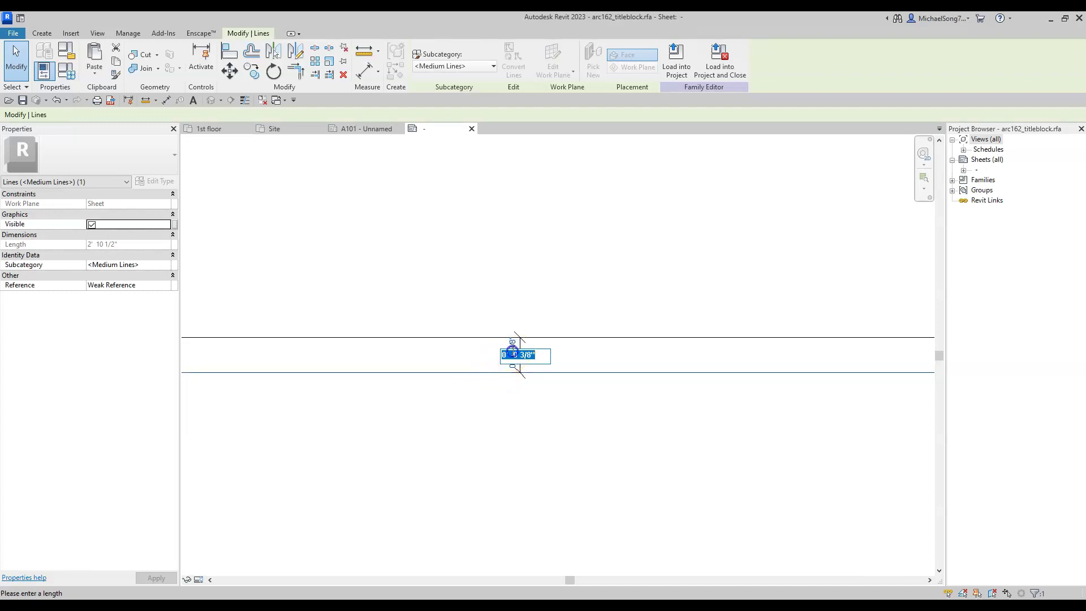
click(577, 281)
scroll(580, 291, down, 5)
Set the margin between the inner border's lower line and the sheet's outer edge to 0.5 inch.
scroll(562, 453, up, 6)
click(516, 447)
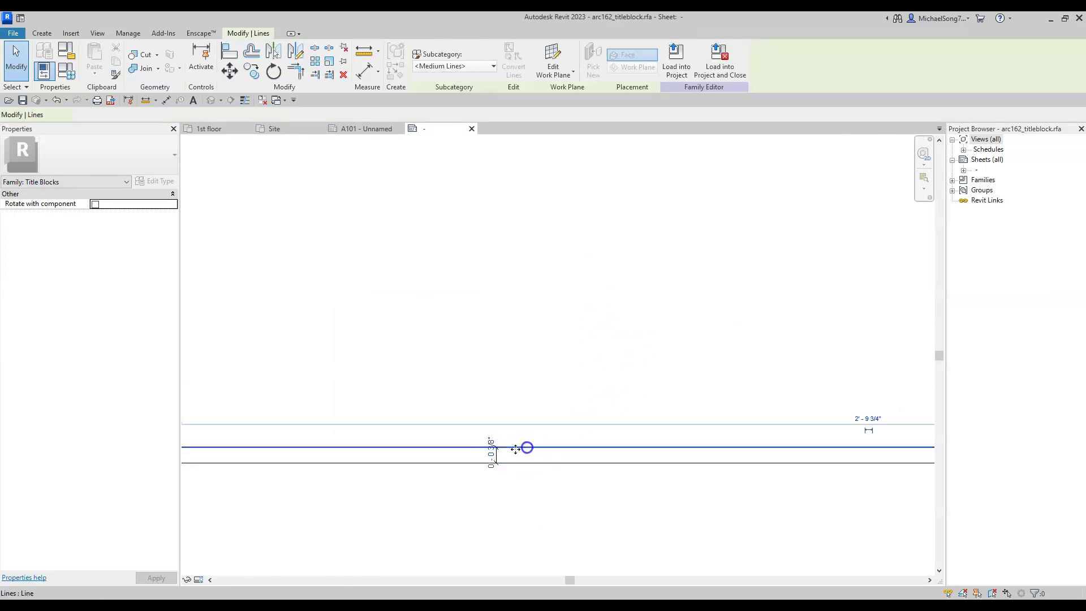
click(491, 452)
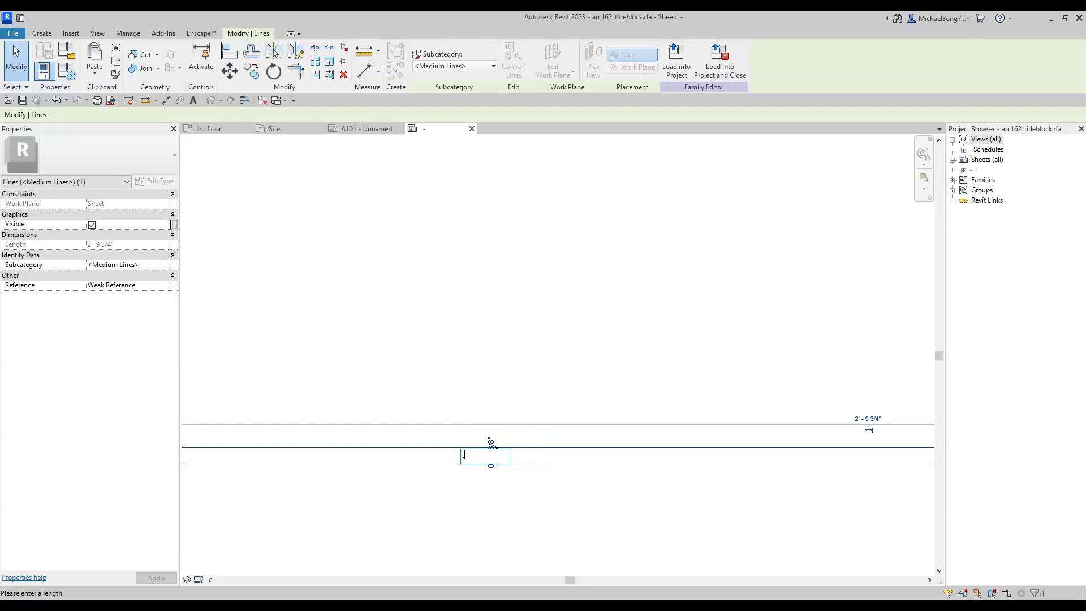
text(.5)
key(Return)
click(633, 502)
scroll(633, 503, down, 8)
scroll(727, 400, up, 4)
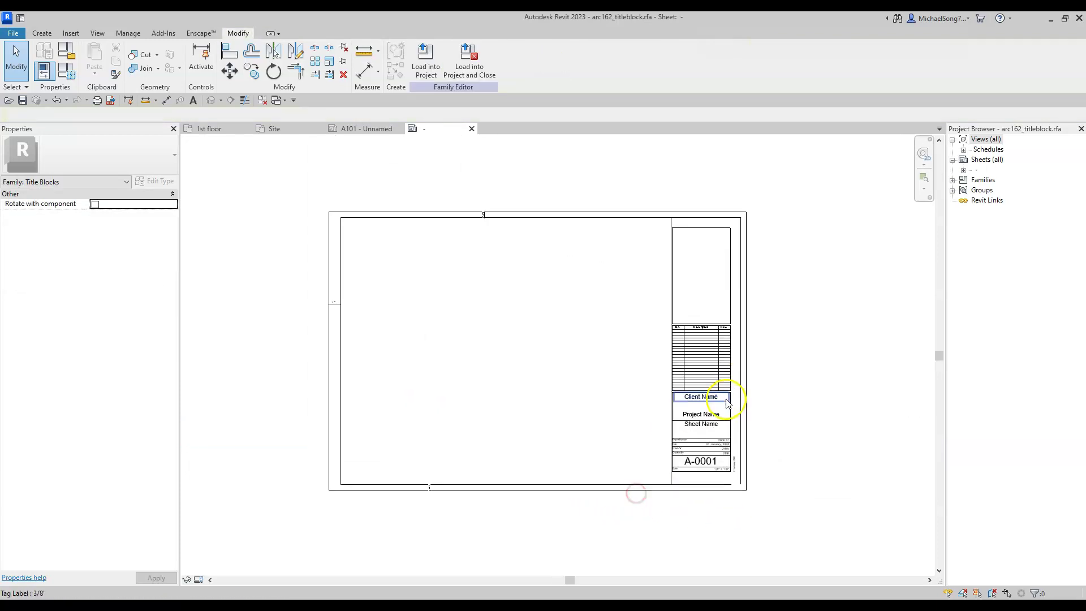
click(721, 351)
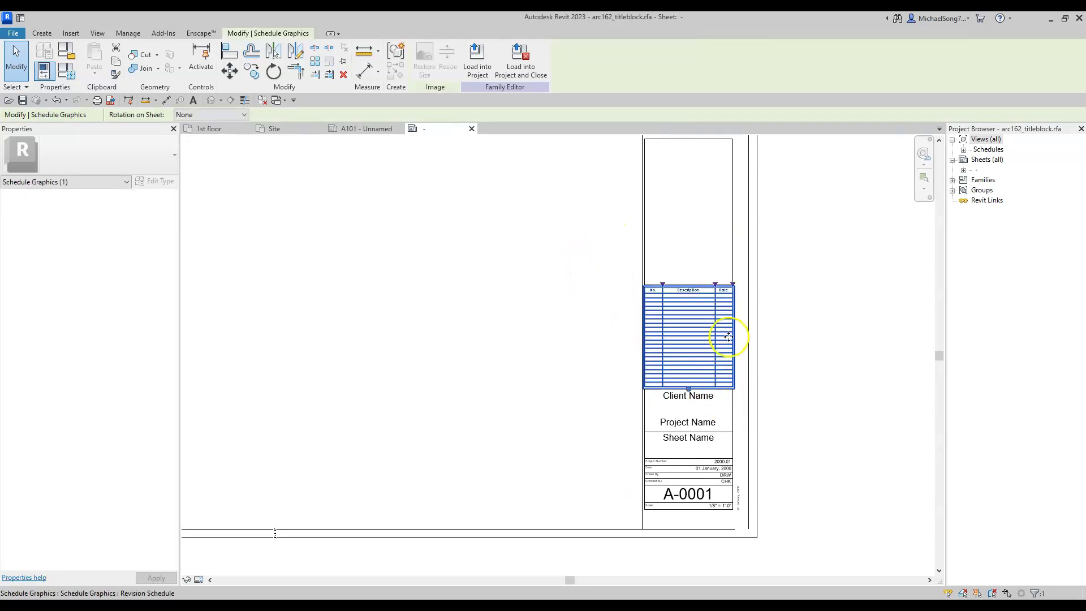
click(671, 368)
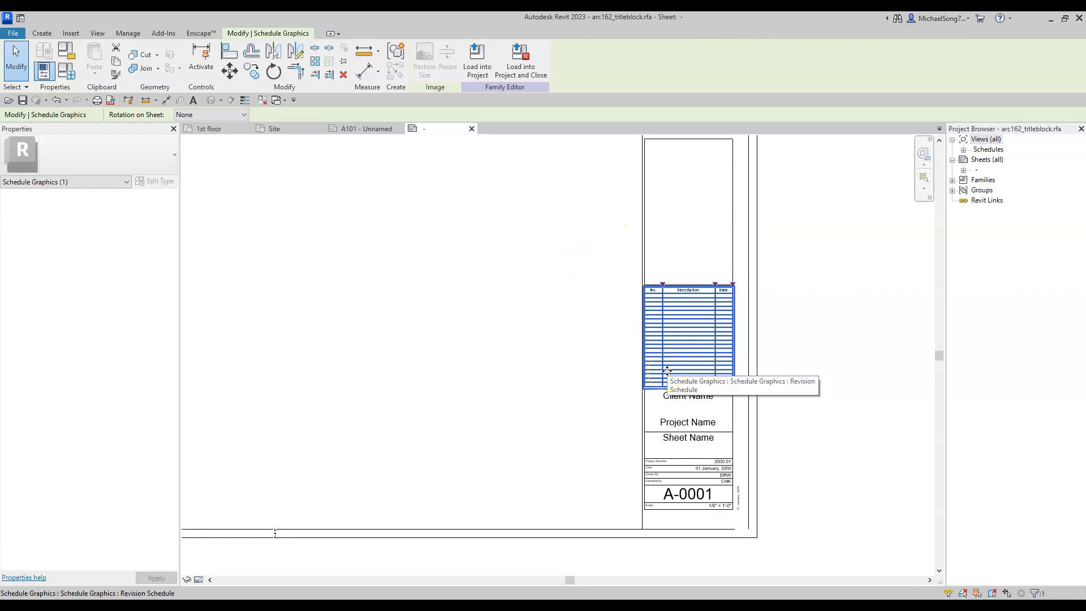
scroll(667, 370, up, 3)
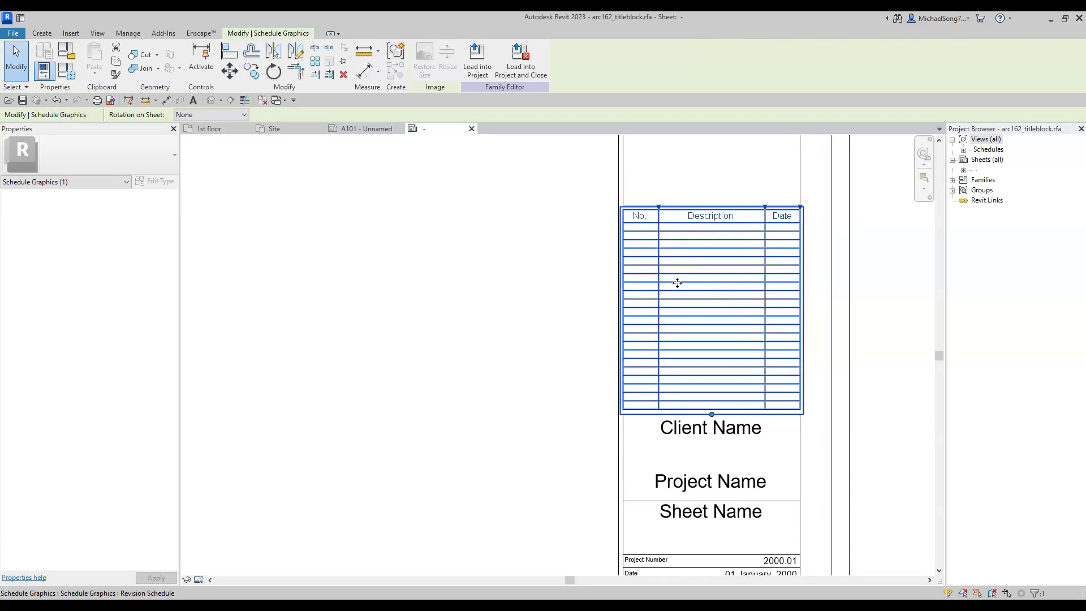
scroll(659, 272, down, 3)
key(Escape)
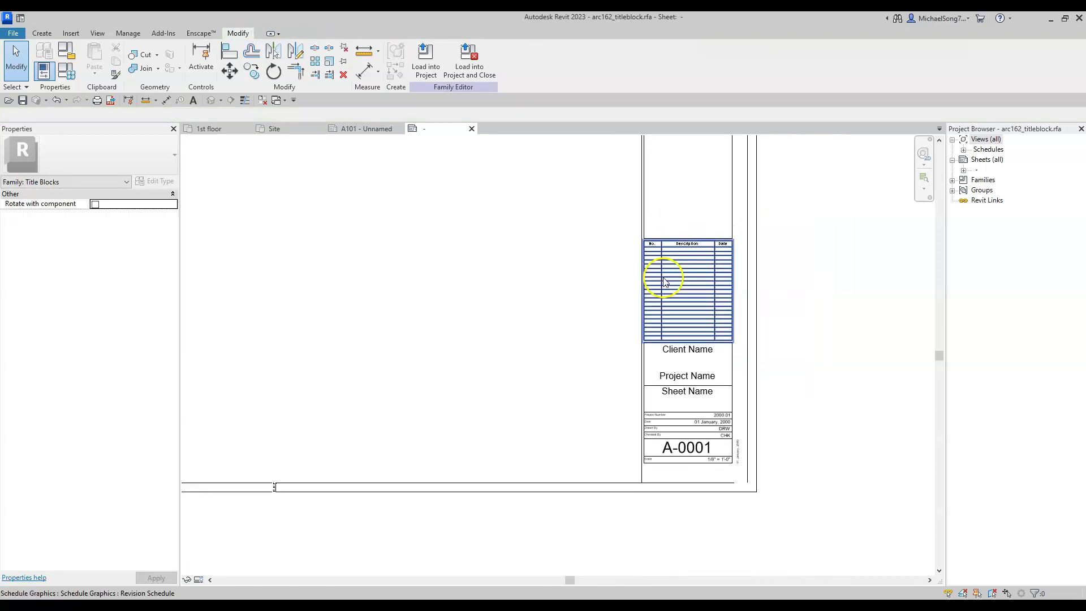
Resize the empty box above the revision schedule to about 4 1/4 by 4 25/32 inches, near the inner border's upper-right corner.
middle_drag(659, 279, 664, 477)
scroll(663, 320, up, 3)
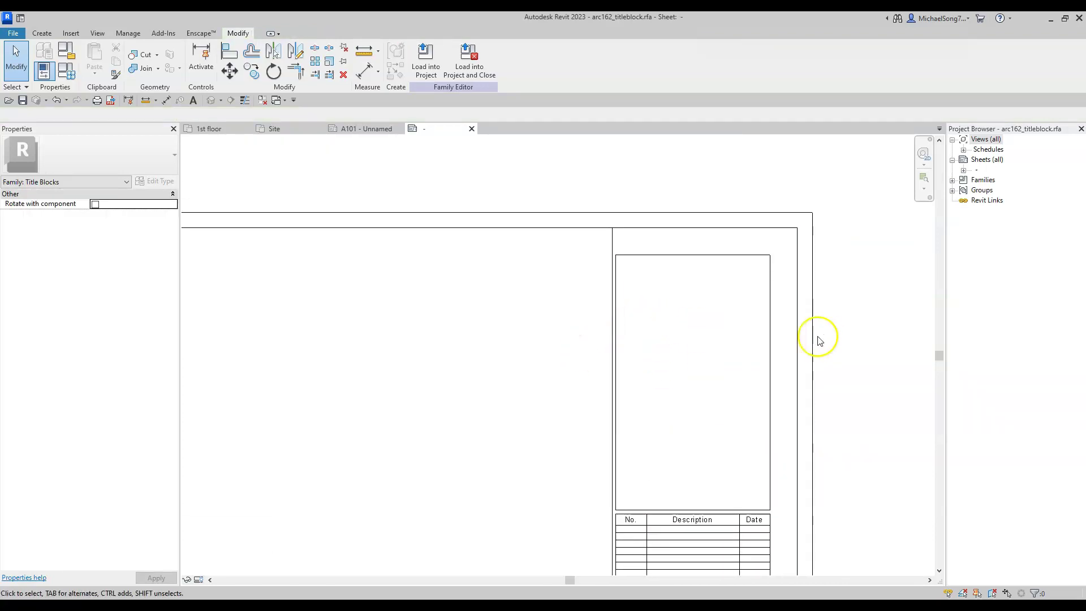
click(770, 357)
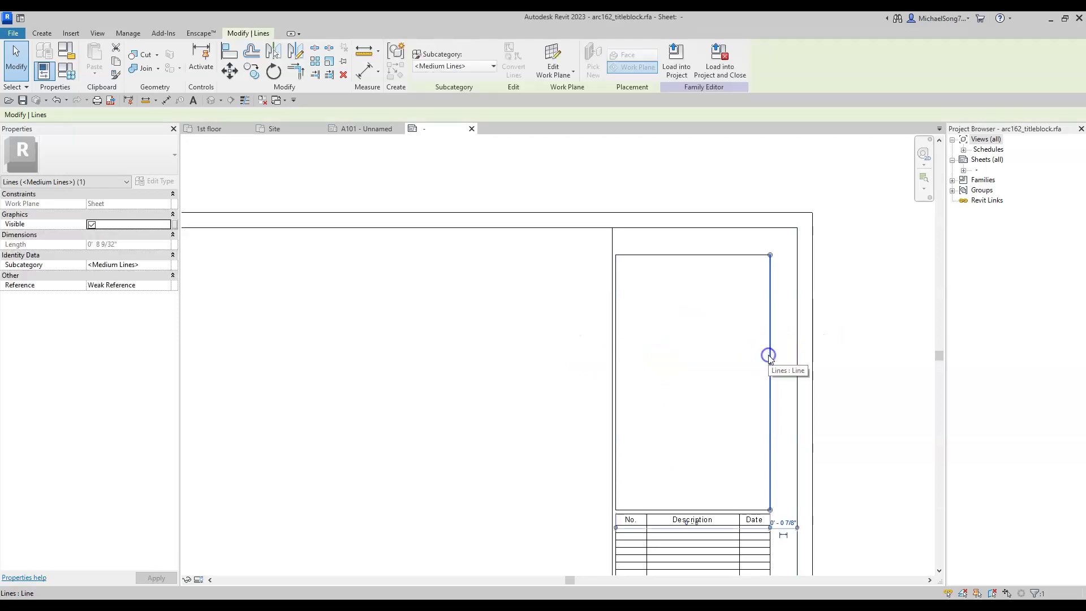
drag(770, 359, 789, 357)
drag(712, 259, 717, 235)
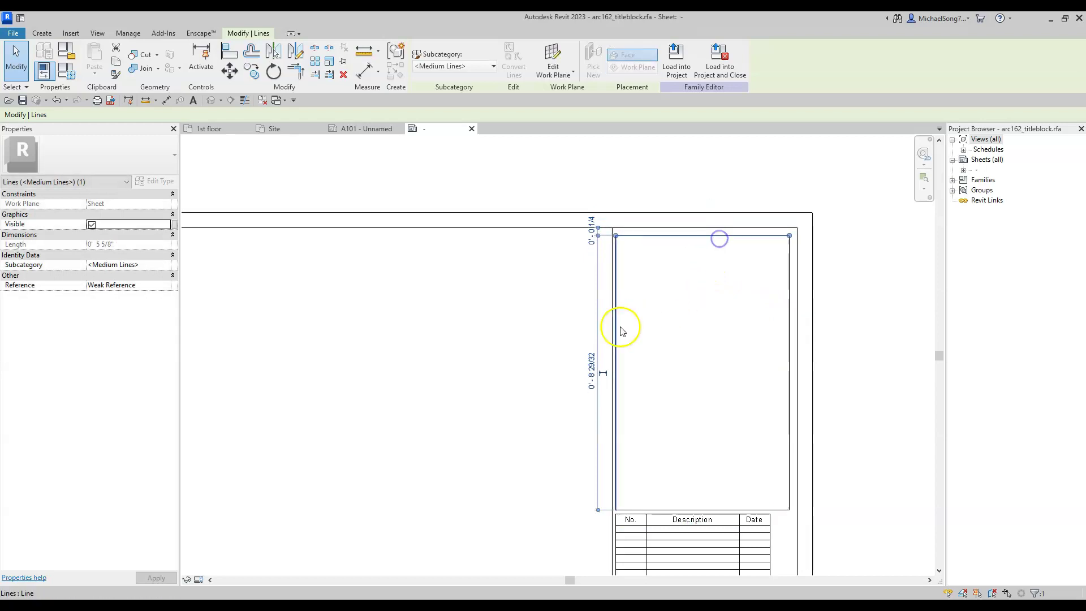
drag(617, 333, 658, 329)
drag(780, 511, 761, 380)
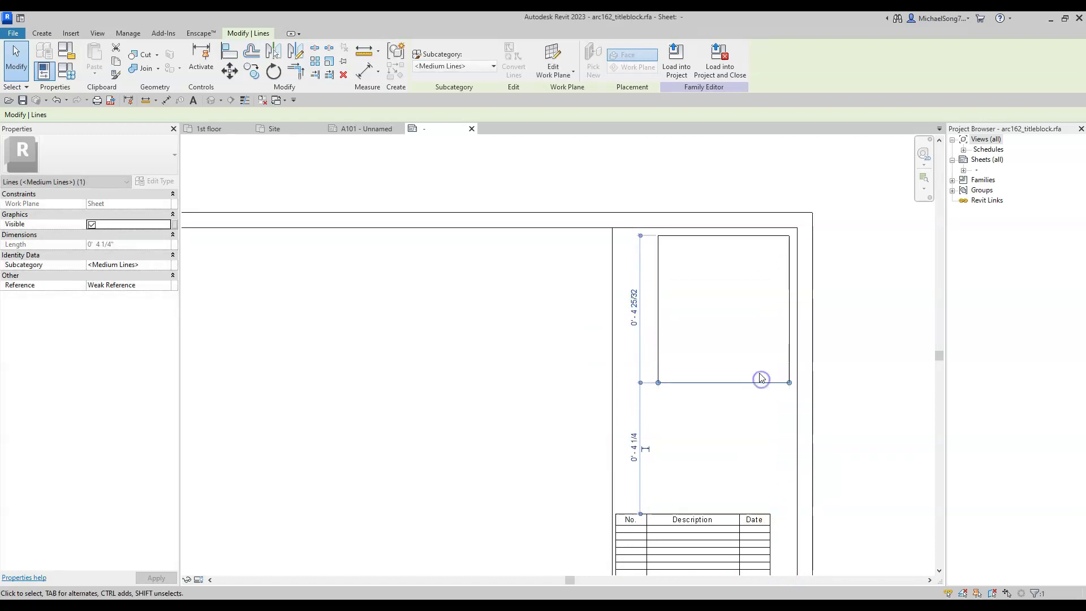
click(746, 331)
scroll(744, 332, down, 2)
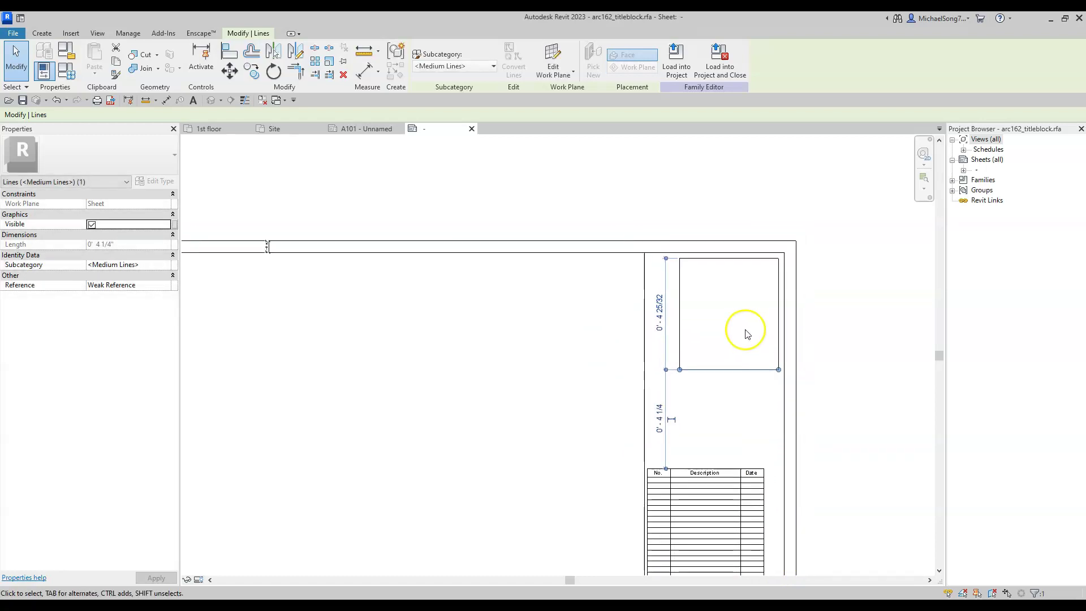
Dimension the title strip's width between its vertical dividing line and the inner border's right line, above the revision schedule.
click(644, 332)
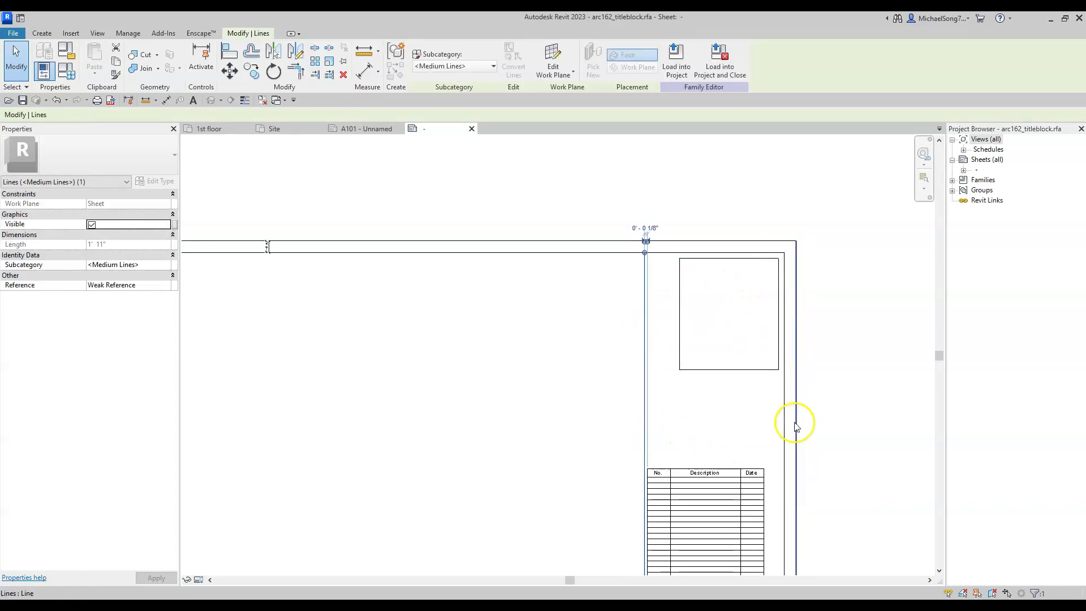
scroll(780, 433, down, 2)
middle_drag(769, 432, 782, 341)
scroll(749, 345, up, 2)
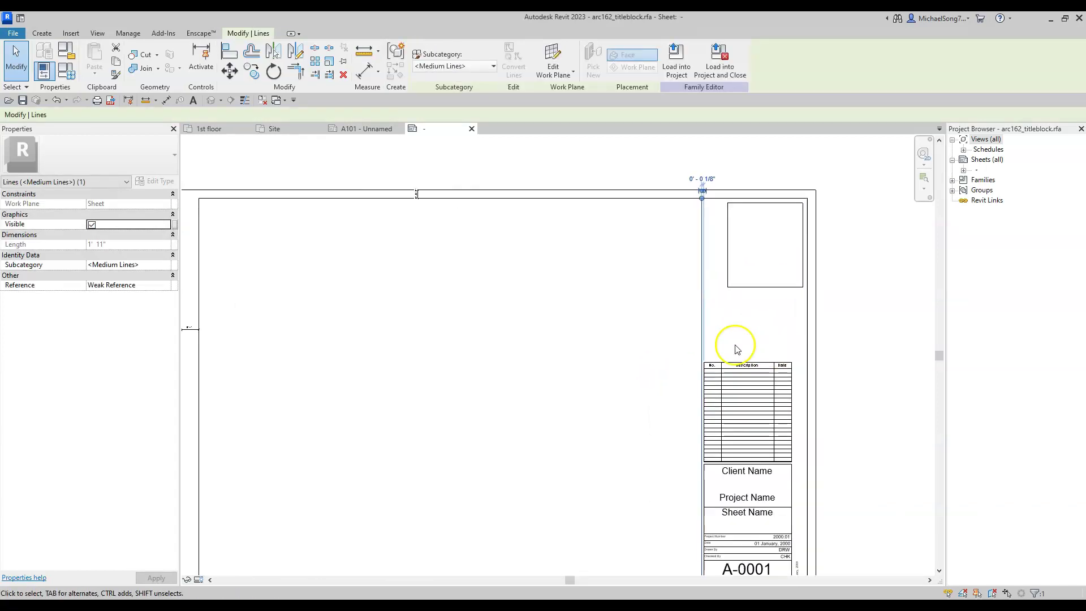
click(735, 345)
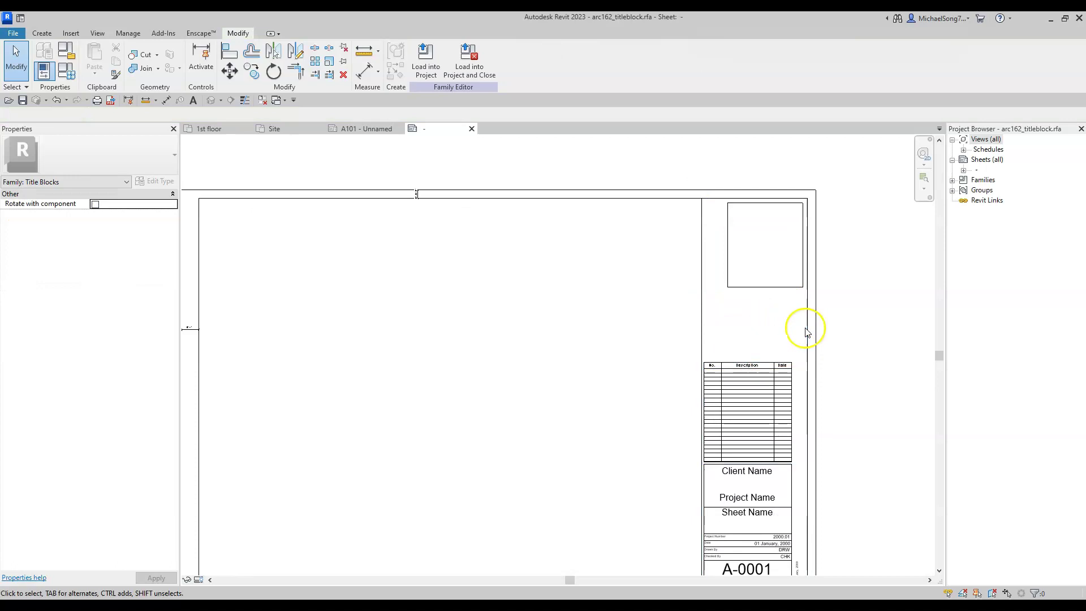
key(d)
key(i)
click(807, 318)
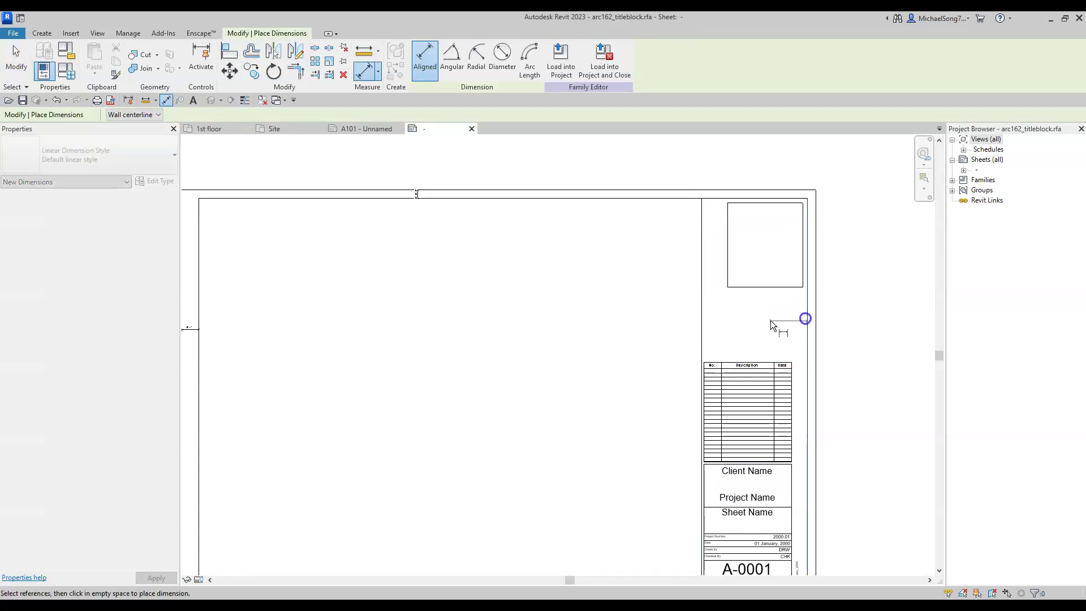
click(703, 308)
click(743, 313)
scroll(745, 311, up, 5)
key(Escape)
key(Escape)
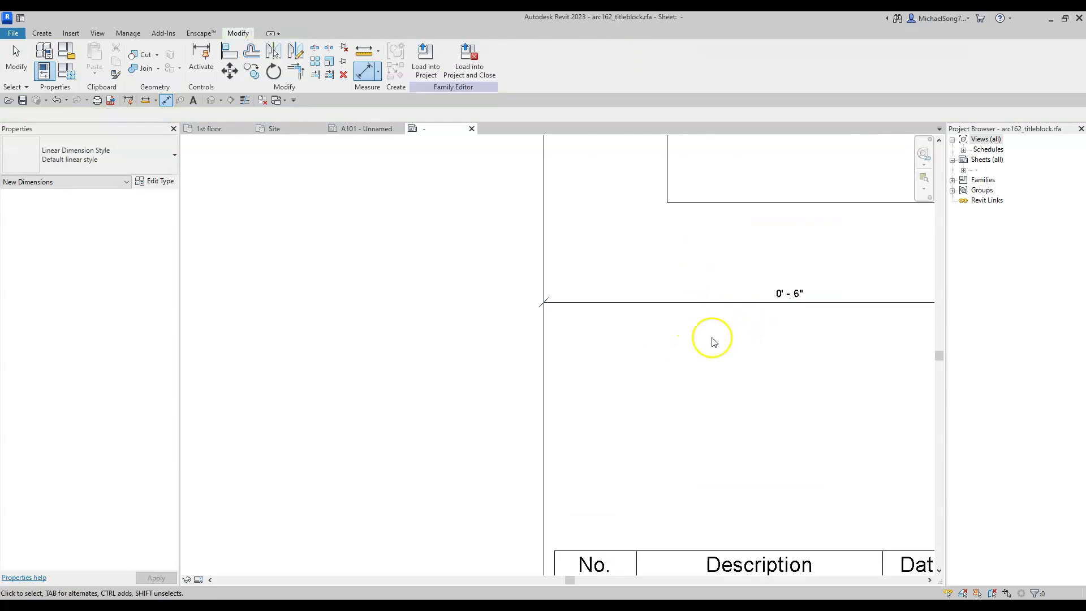
Move the title strip's vertical dividing line so that the strip is 3 inches wide.
click(545, 398)
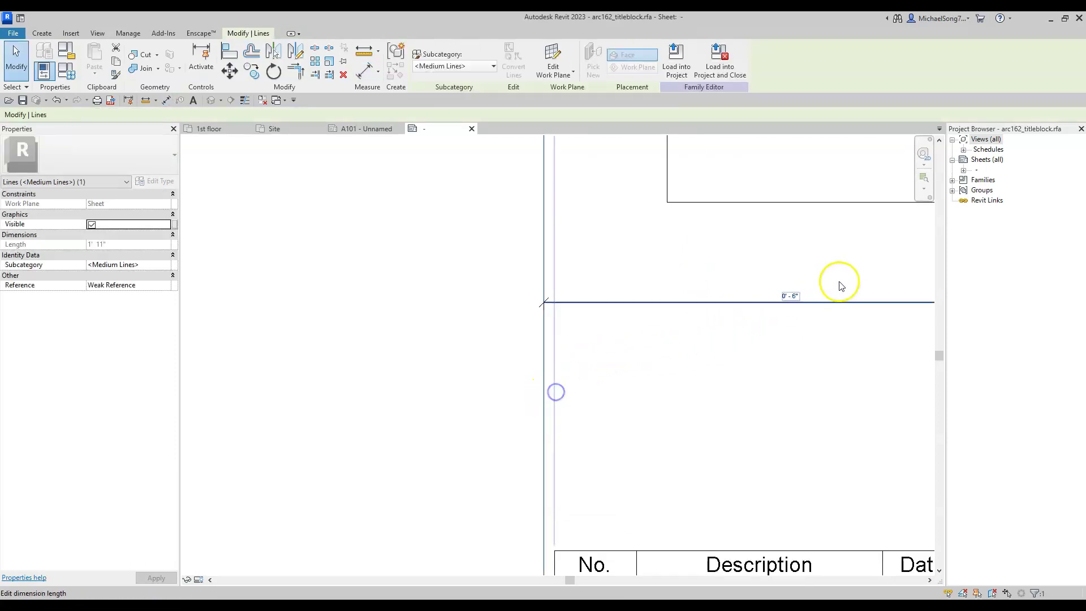
click(798, 294)
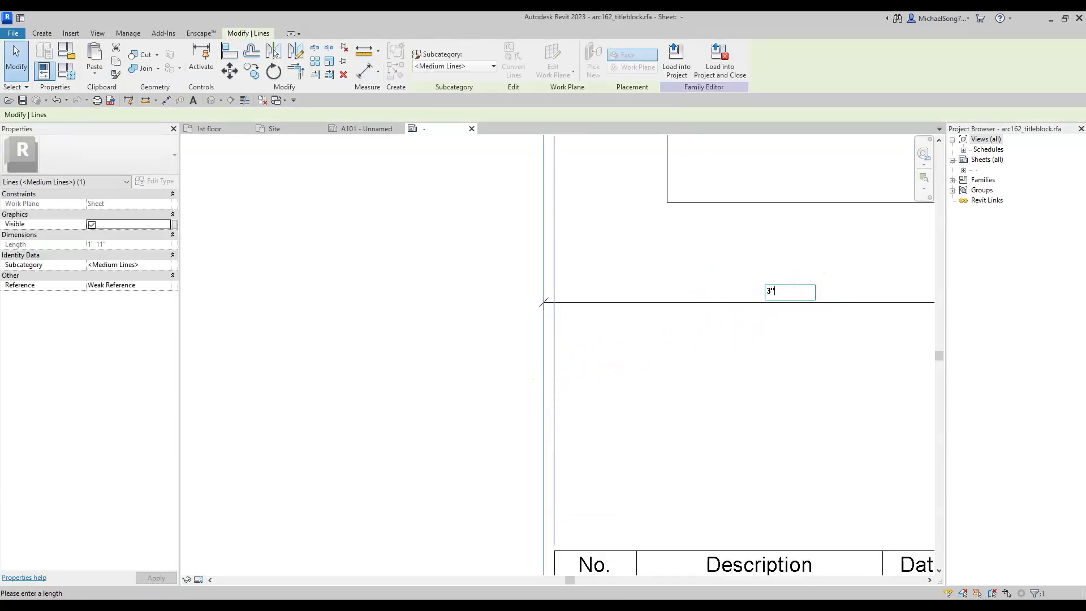
key(Return)
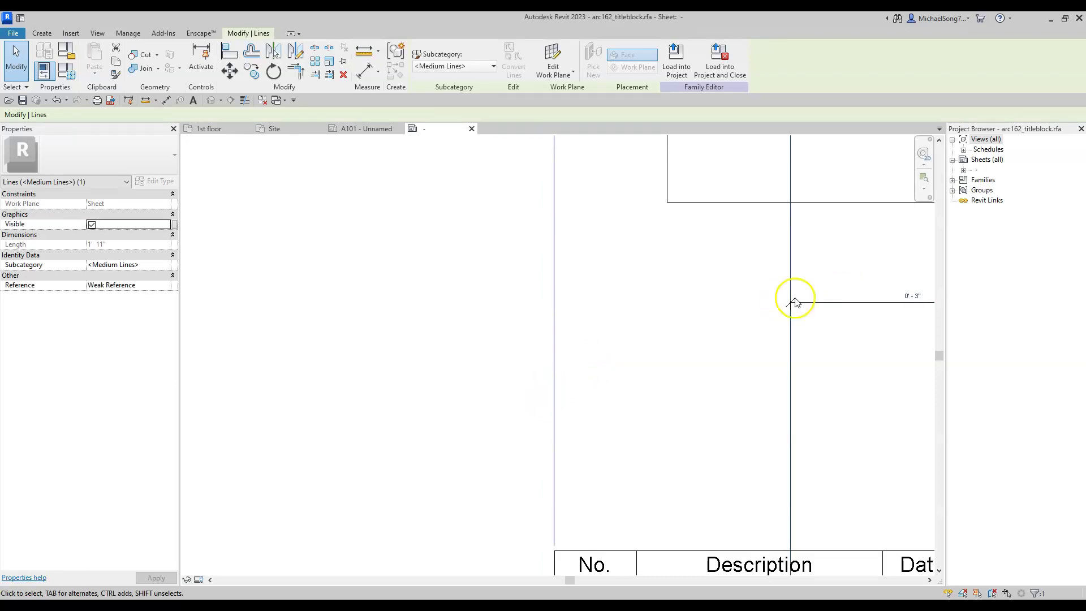
scroll(741, 327, down, 3)
click(729, 337)
scroll(728, 337, down, 2)
middle_drag(729, 338, 654, 363)
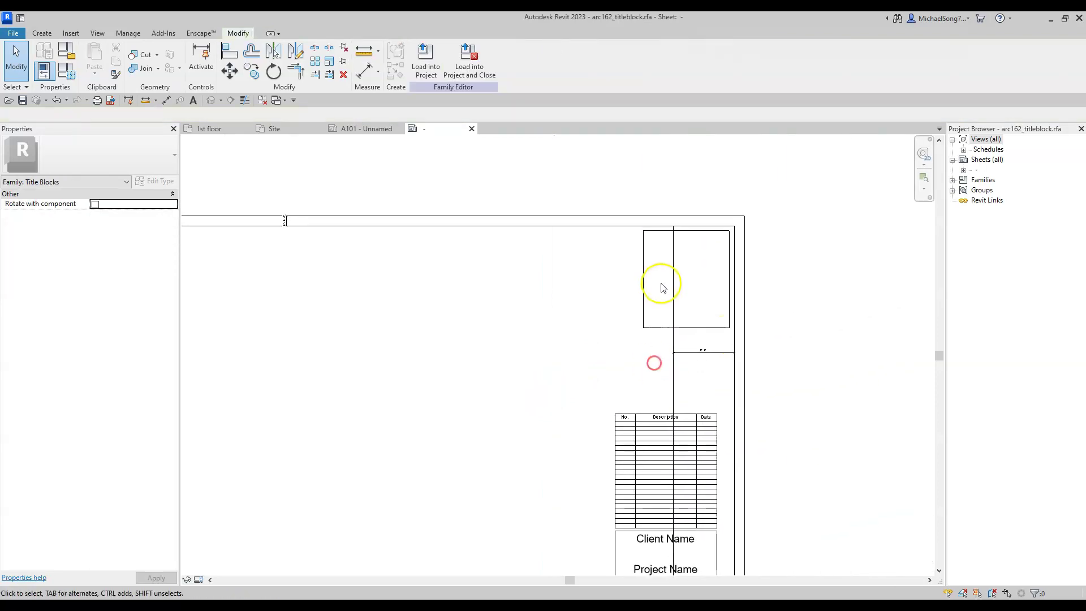
Delete the left, upper and right lines of the empty box above the revision schedule, keeping its lower line.
scroll(663, 287, up, 1)
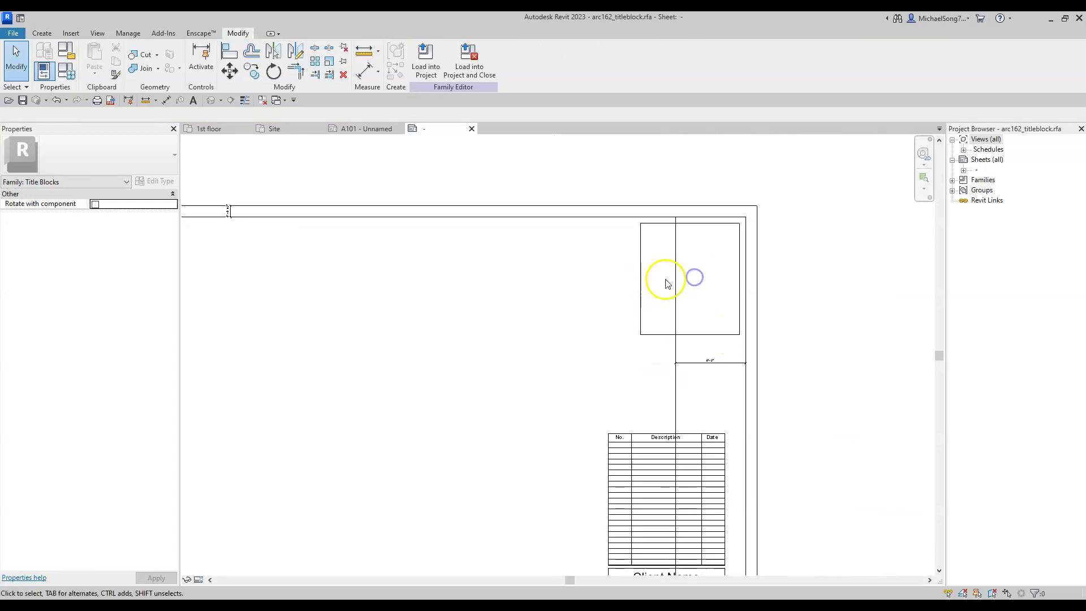
click(641, 281)
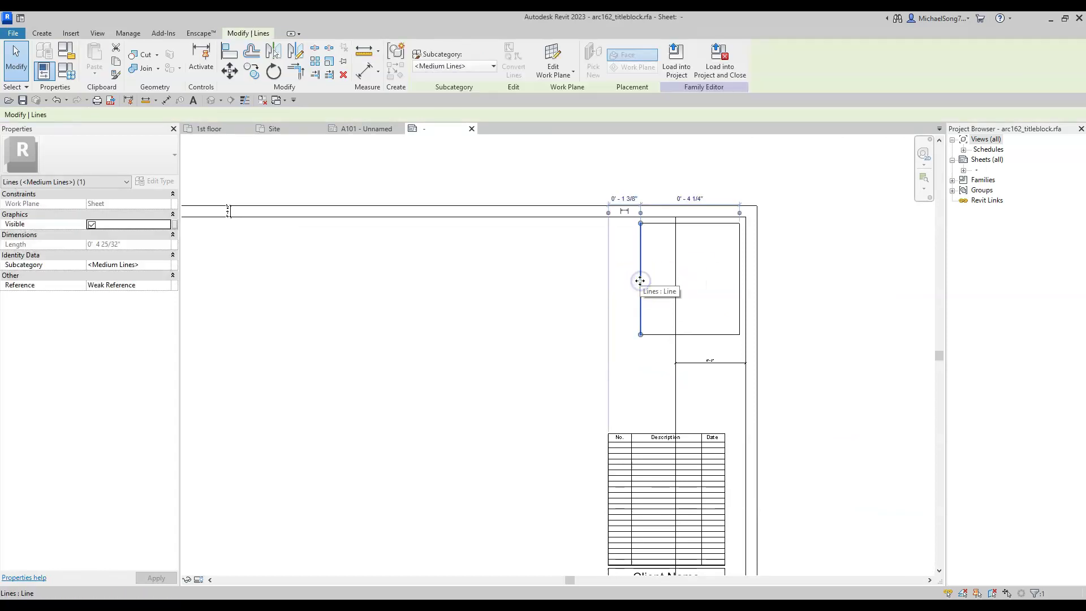
key(Delete)
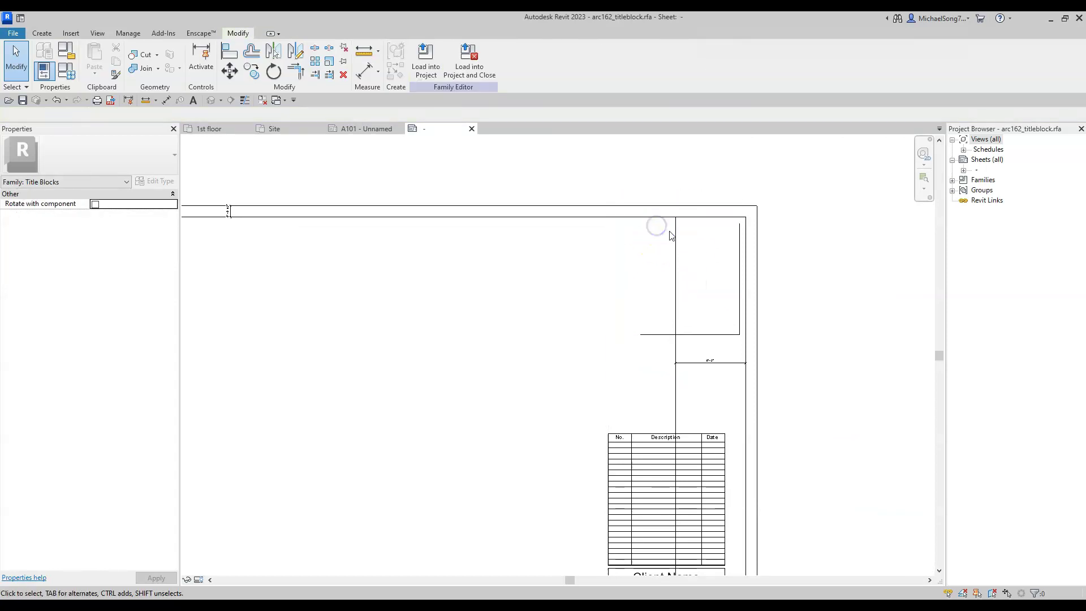
click(738, 303)
key(Delete)
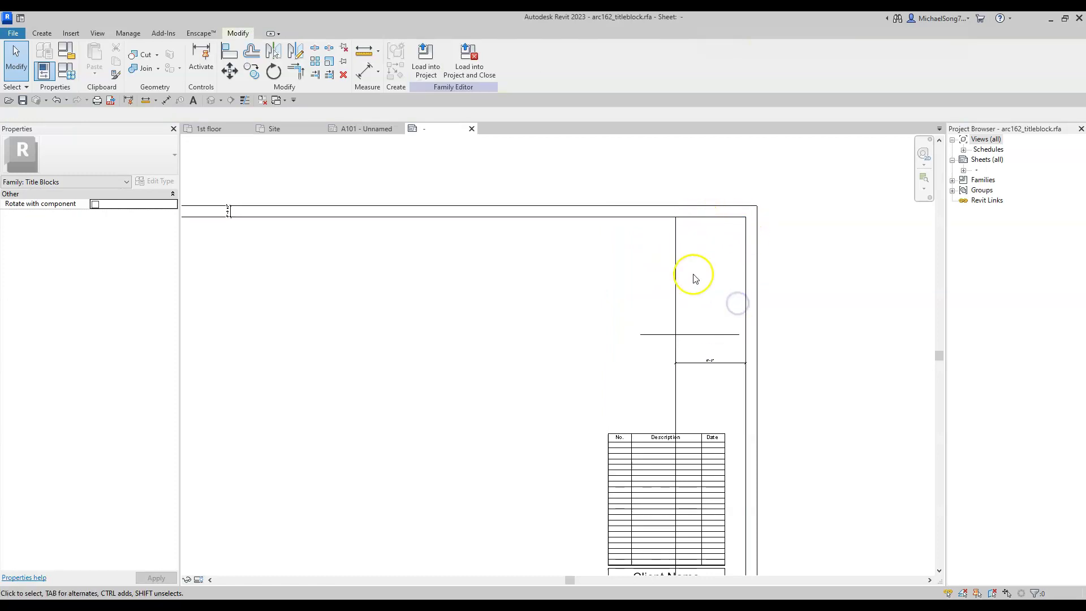
Move the box's remaining horizontal line up and fit its ends to the title strip's two vertical lines.
drag(694, 334, 700, 294)
drag(629, 294, 673, 293)
click(825, 328)
Move the revision schedule up to just beneath the title strip's horizontal line.
scroll(810, 356, down, 3)
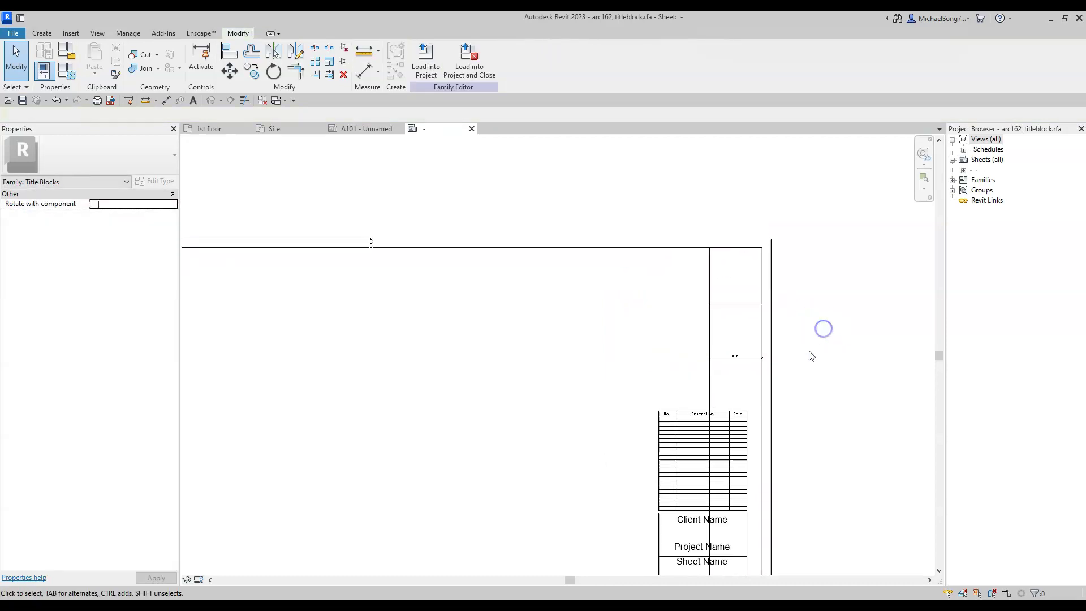
drag(697, 368, 697, 279)
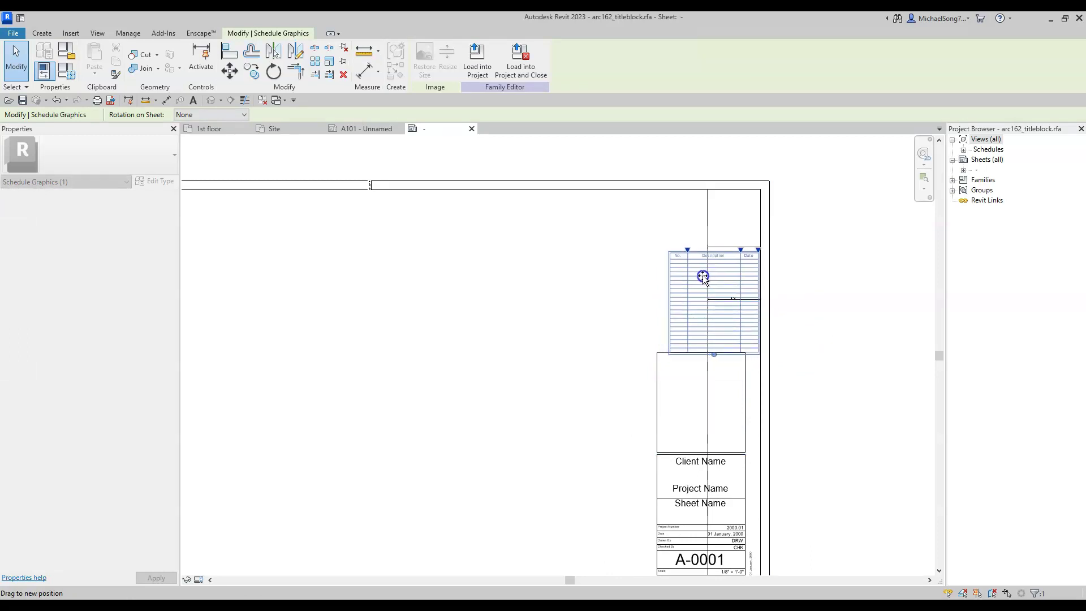
scroll(701, 276, up, 4)
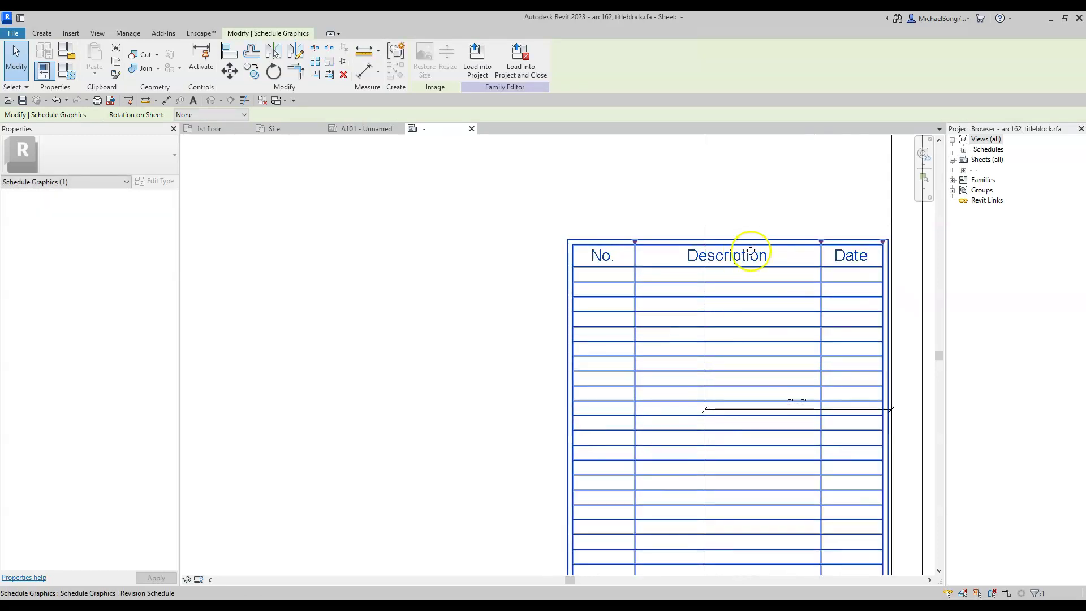
Widen the revision schedule's Description and No. columns.
drag(822, 242, 885, 239)
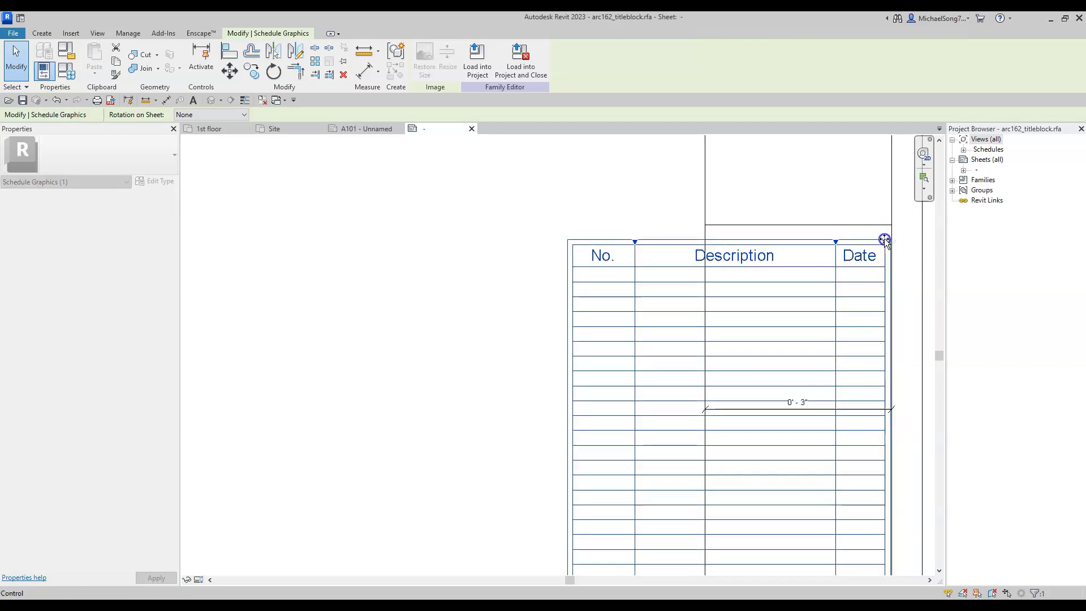
drag(625, 237, 727, 242)
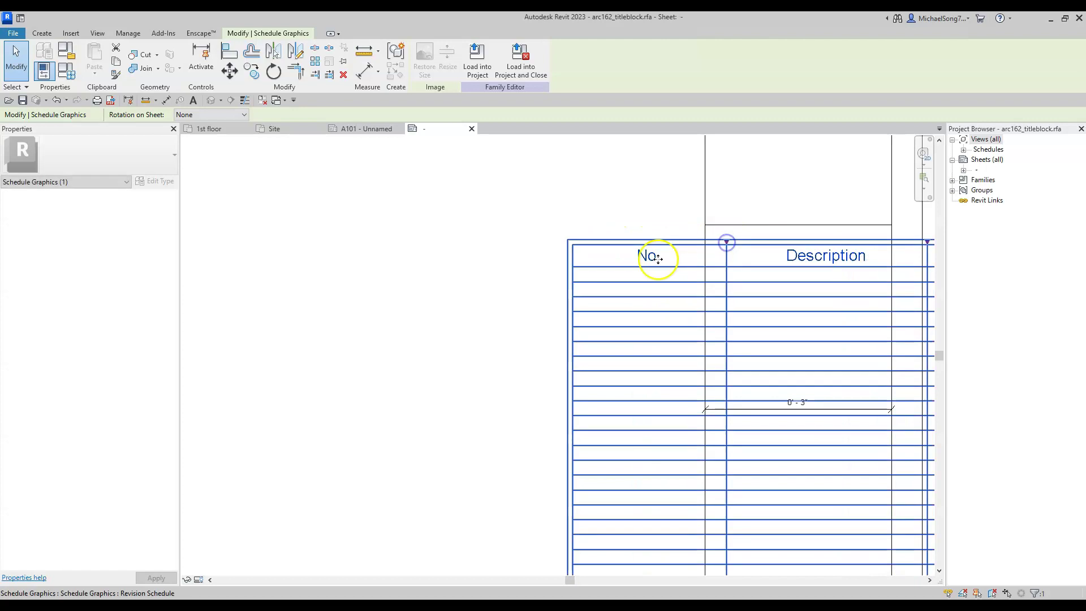
click(543, 252)
Align the revision schedule's left edge with the title strip's dividing line and narrow its No. and Description columns to fit the strip.
drag(604, 249, 743, 241)
scroll(728, 272, down, 2)
middle_drag(777, 327, 639, 333)
drag(663, 260, 595, 252)
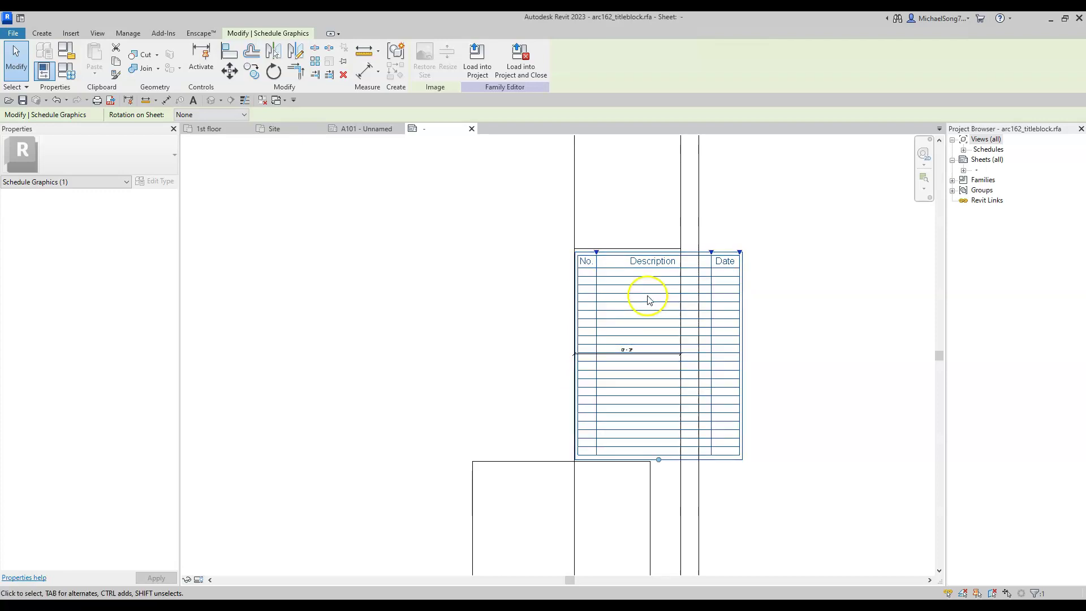
scroll(636, 256, up, 2)
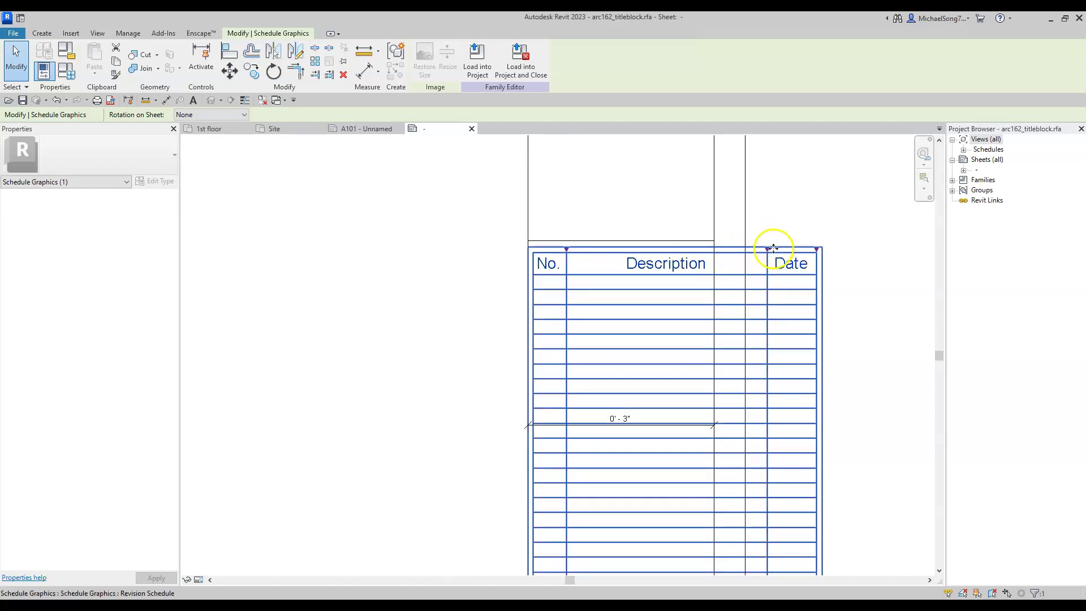
drag(767, 249, 668, 250)
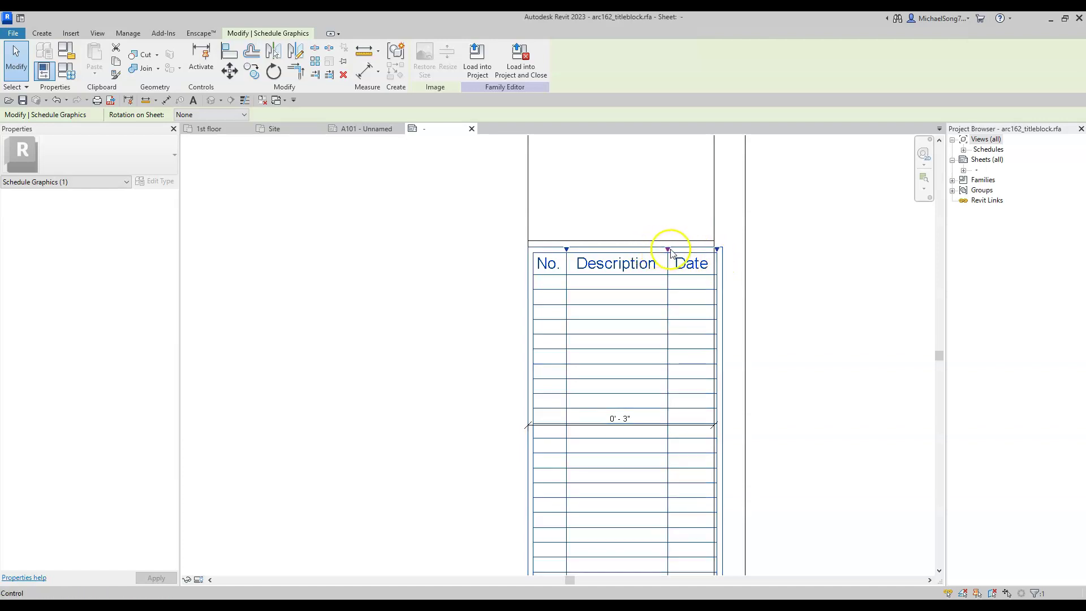
Narrow the revision schedule's Description column so the table fits within the title strip.
drag(668, 249, 660, 249)
click(654, 315)
scroll(892, 375, down, 3)
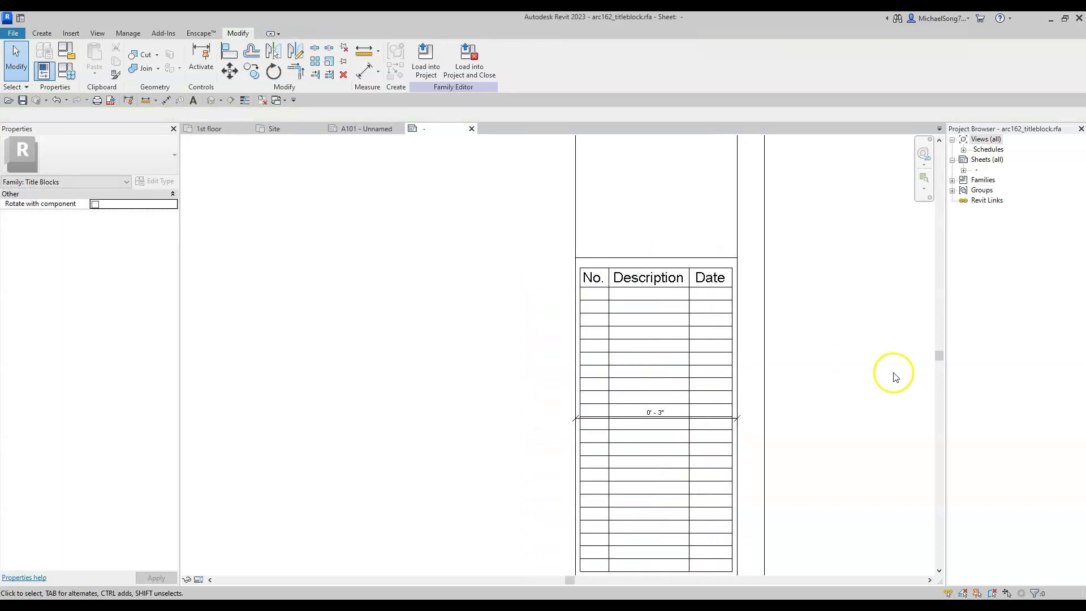
Shorten the revision schedule to seven blank rows beneath its header.
middle_drag(835, 425, 823, 387)
click(721, 441)
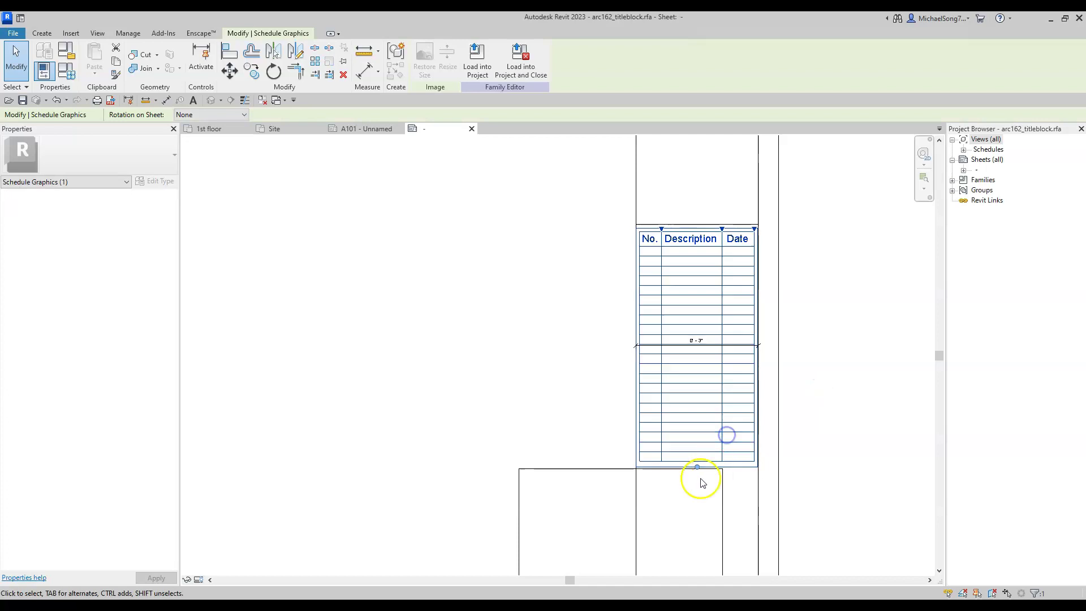
drag(699, 469, 701, 389)
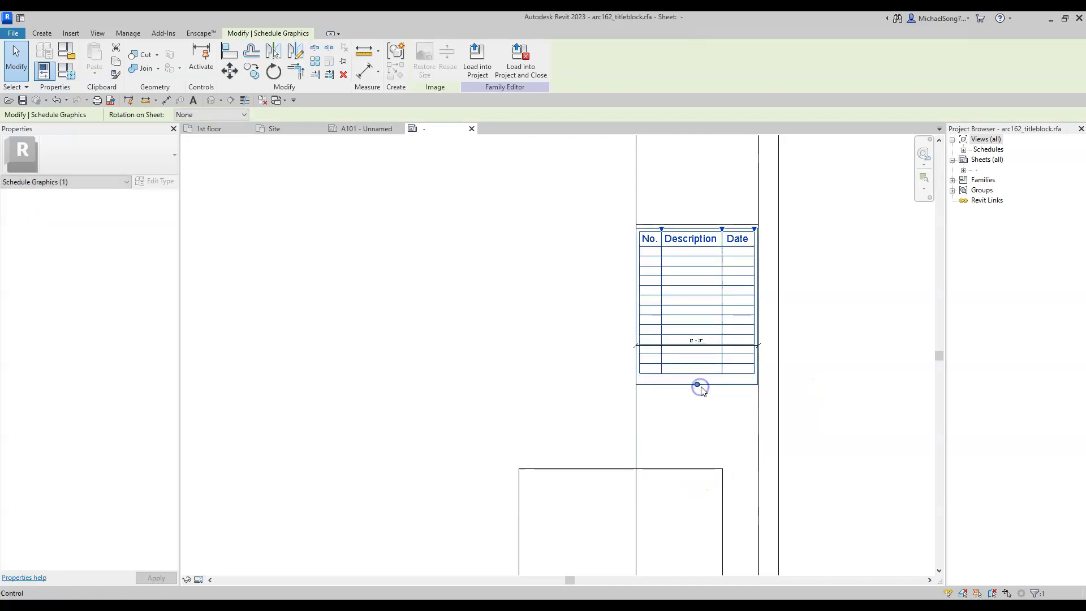
drag(698, 383, 699, 322)
Delete the 3-inch width dimension across the title strip below the revision schedule.
click(696, 343)
click(696, 346)
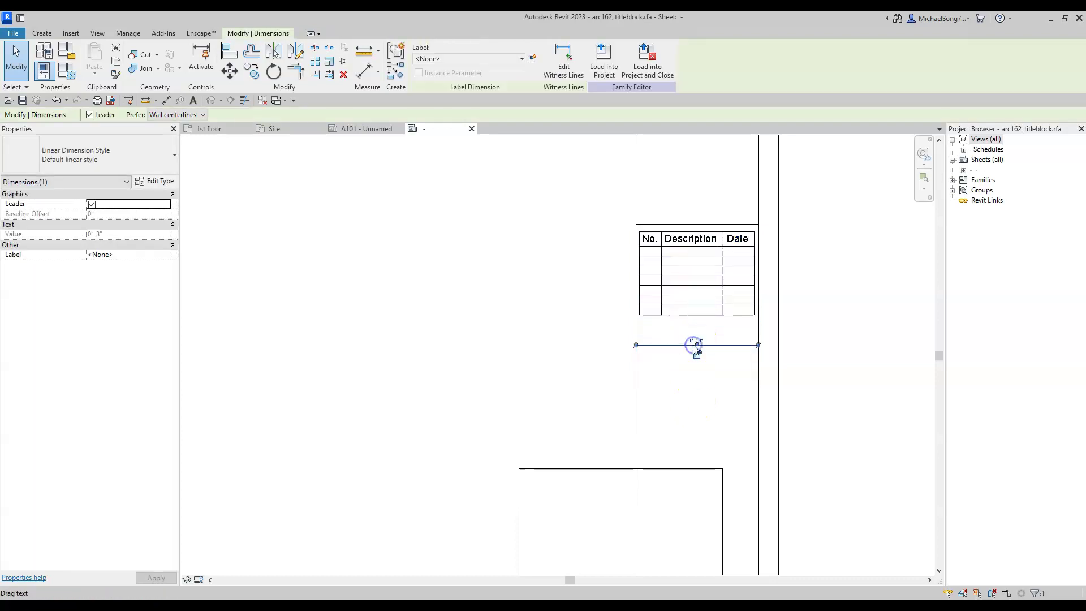
click(701, 317)
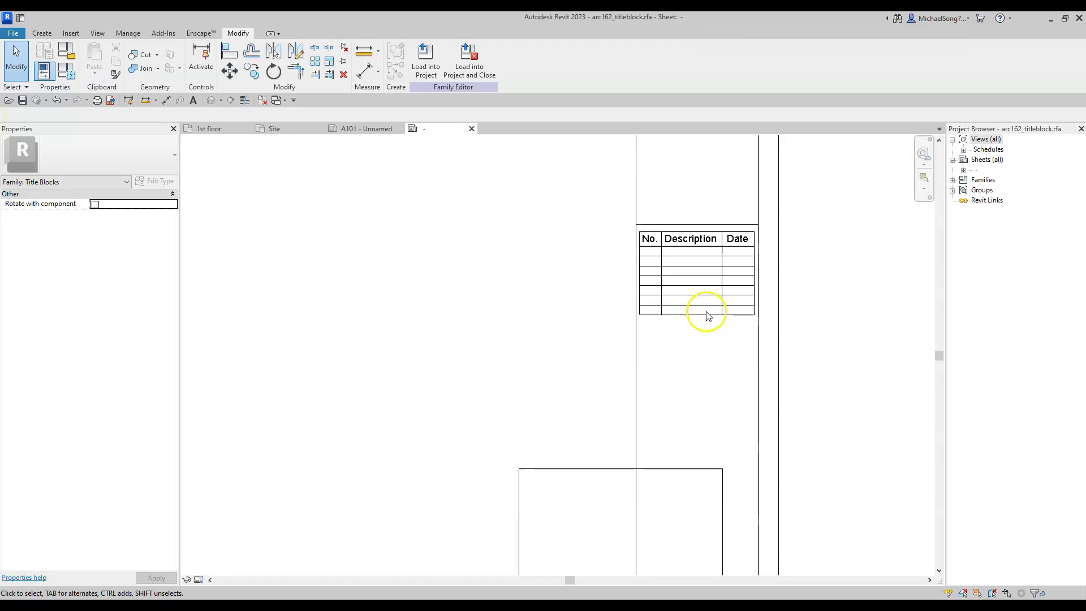
Lengthen the revision schedule to ten blank rows beneath its header.
click(697, 322)
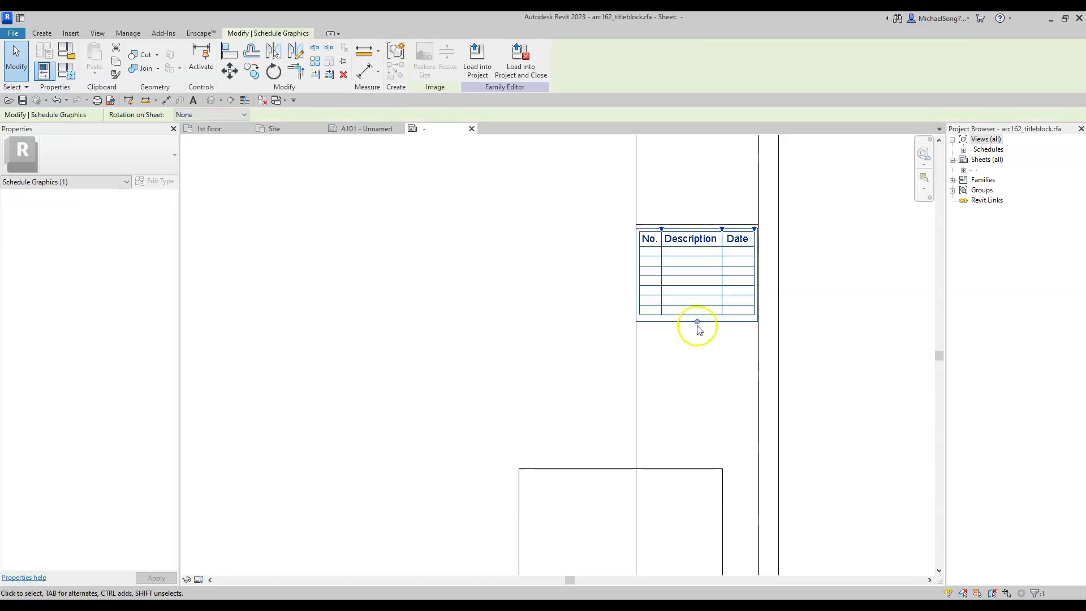
drag(697, 323, 691, 352)
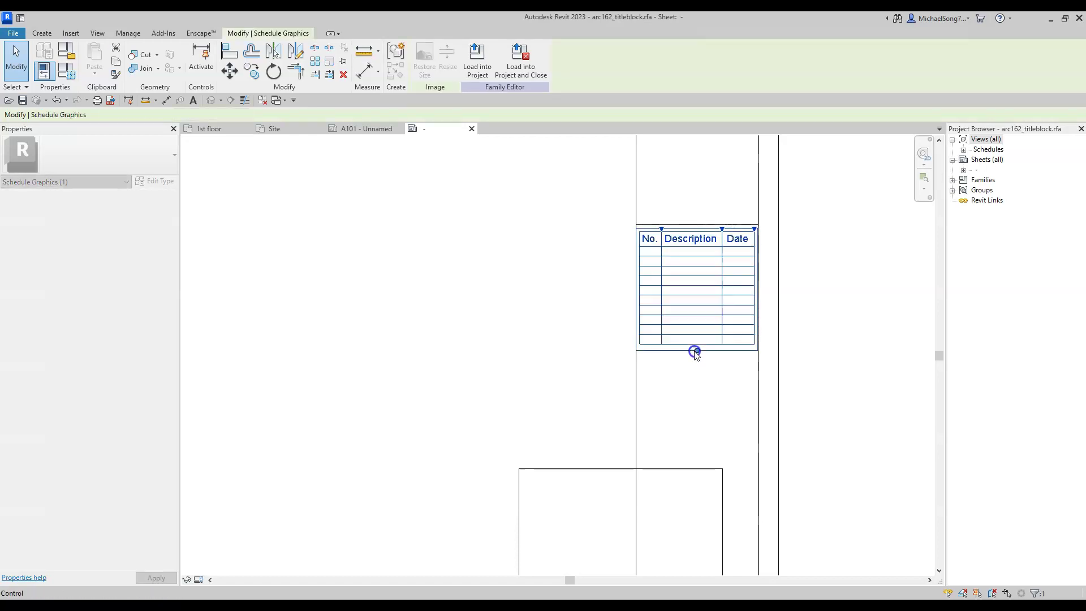
click(686, 393)
scroll(669, 355, down, 2)
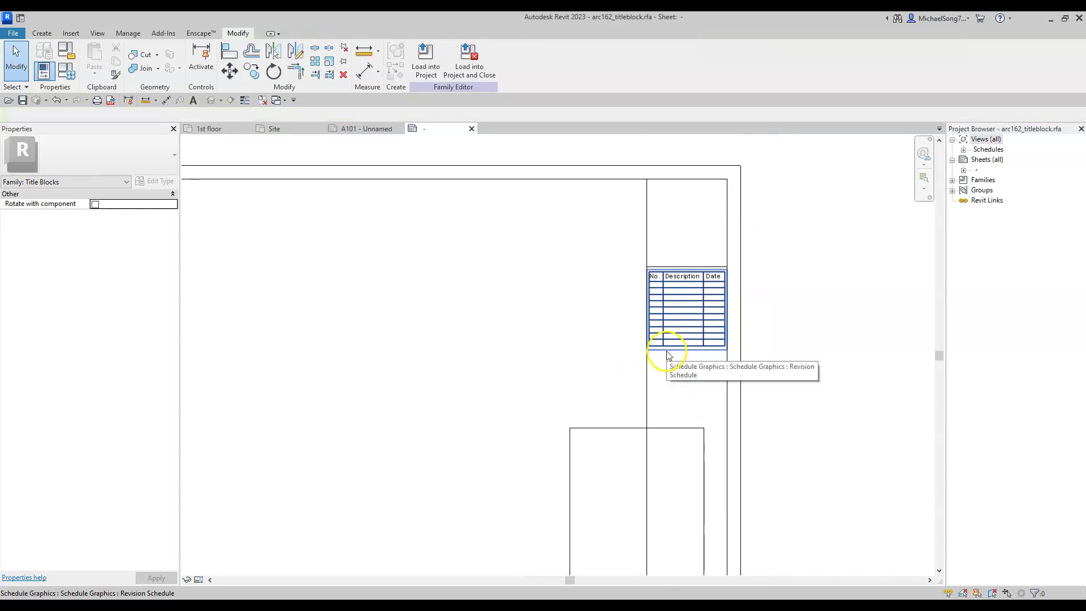
Move the top line of the empty box above Client Name up to just beneath the revision schedule.
scroll(588, 361, down, 2)
middle_drag(587, 374, 587, 316)
click(603, 325)
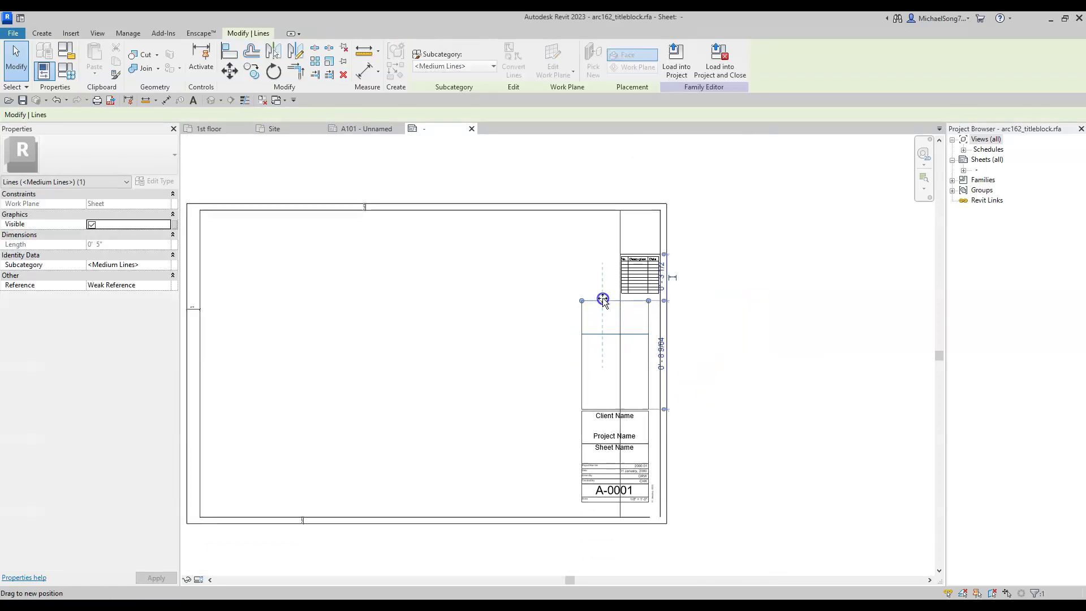
scroll(626, 349, up, 2)
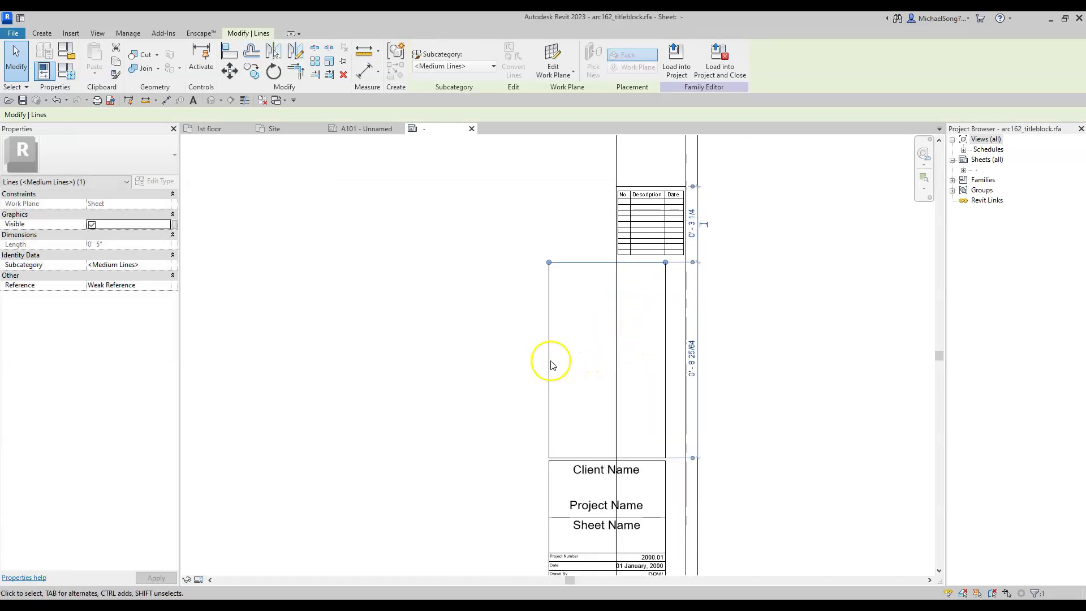
Fit the empty box's vertical sides inside the title strip and raise its bottom line.
drag(548, 363, 681, 363)
drag(674, 457, 672, 425)
middle_drag(742, 441, 746, 405)
click(745, 404)
Move the Client Name and Project Name labels up into the box beneath the revision schedule, with Project Name below Client Name.
drag(594, 428, 639, 284)
middle_drag(764, 461, 756, 390)
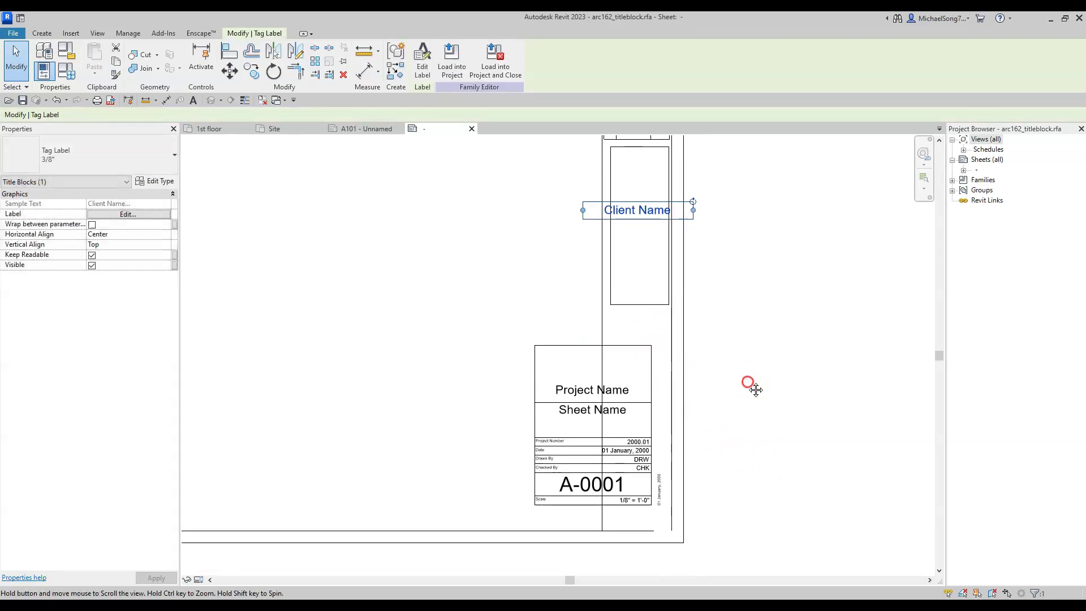
click(561, 389)
drag(576, 395, 616, 238)
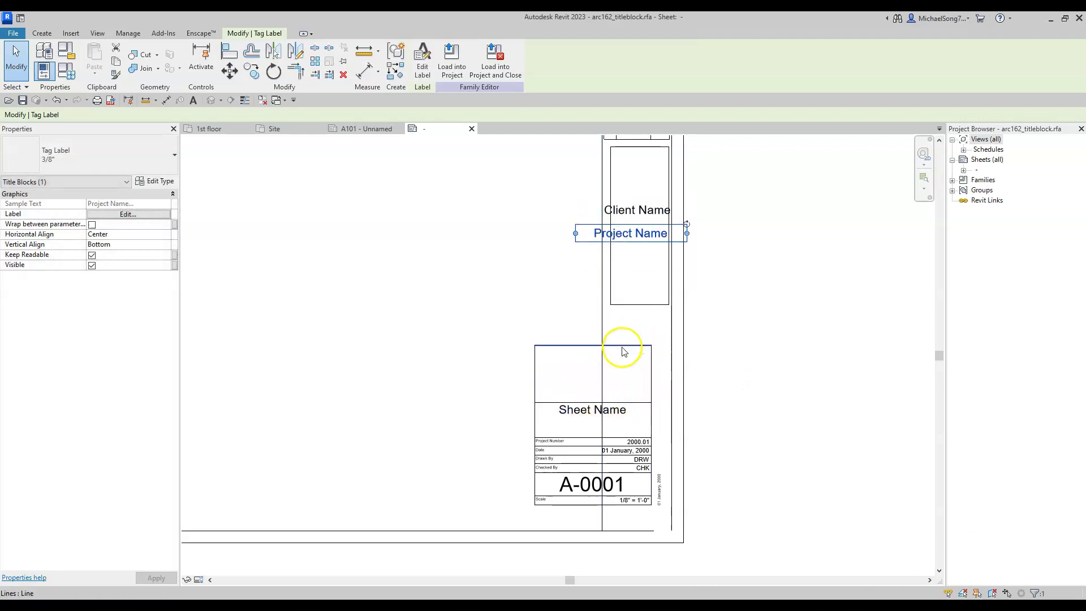
Raise the lower box's top line to just beneath the upper box and move its vertical sides inside the title strip.
click(622, 337)
drag(623, 337, 622, 314)
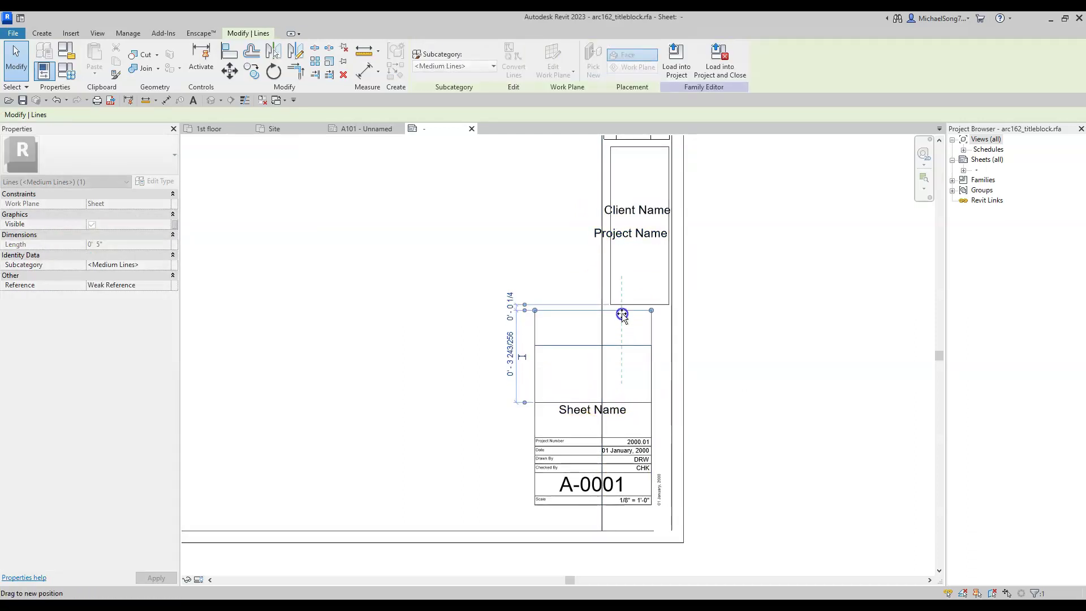
click(606, 365)
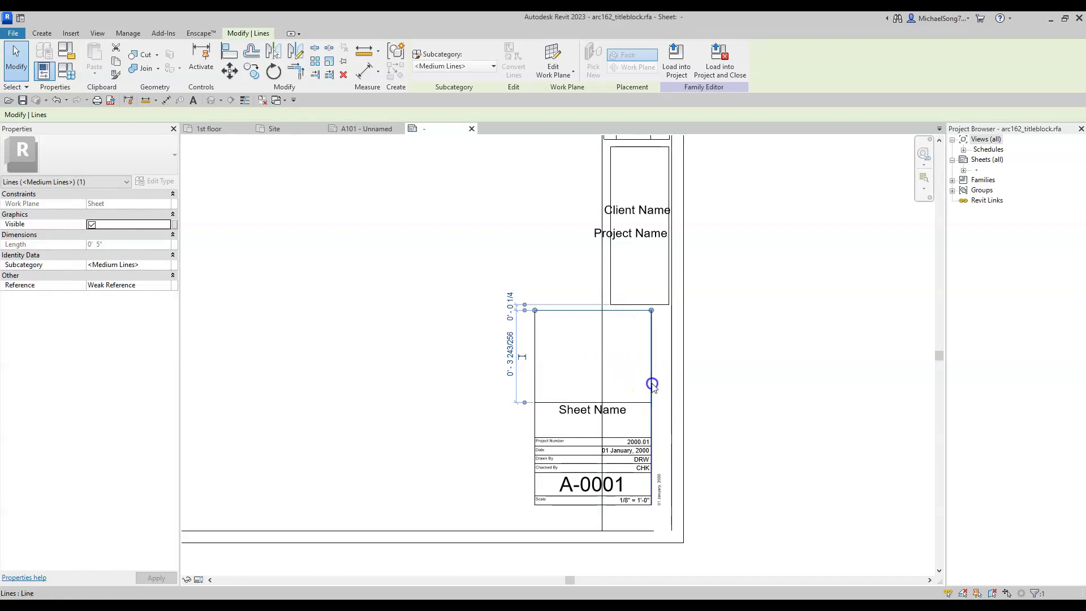
drag(650, 383, 668, 383)
drag(535, 351, 614, 351)
click(726, 404)
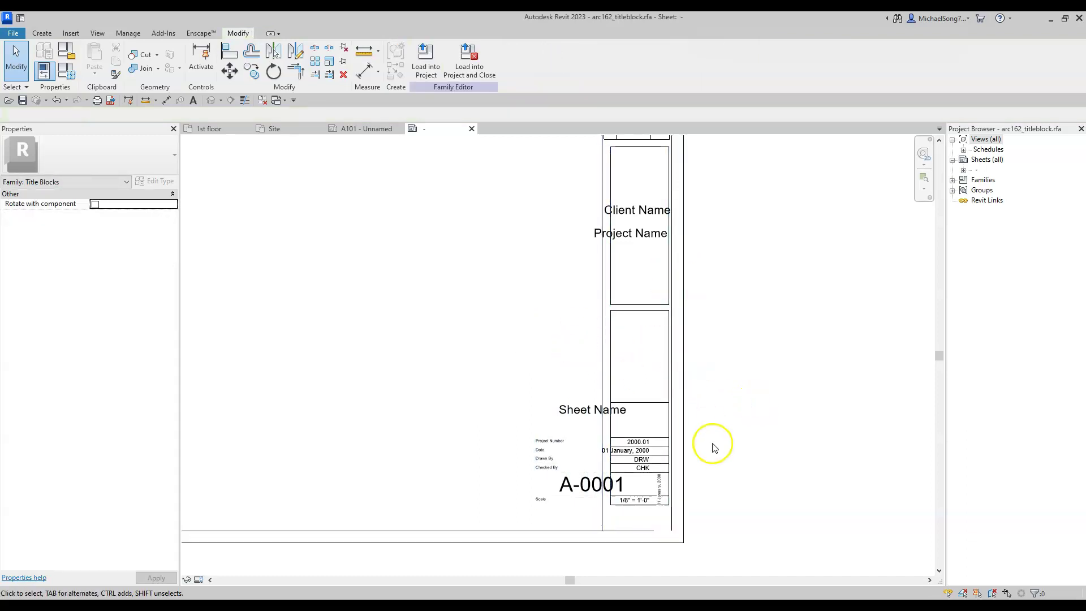
Move the Sheet Name label up into the large top cell of the lower box.
scroll(713, 447, up, 2)
middle_drag(703, 453, 718, 446)
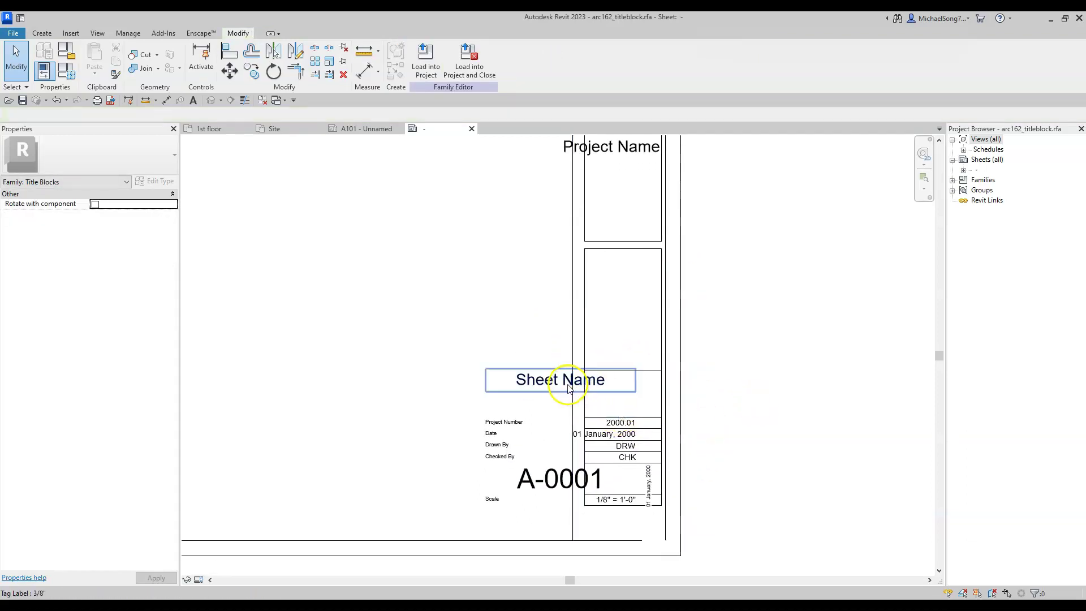
drag(542, 383, 593, 304)
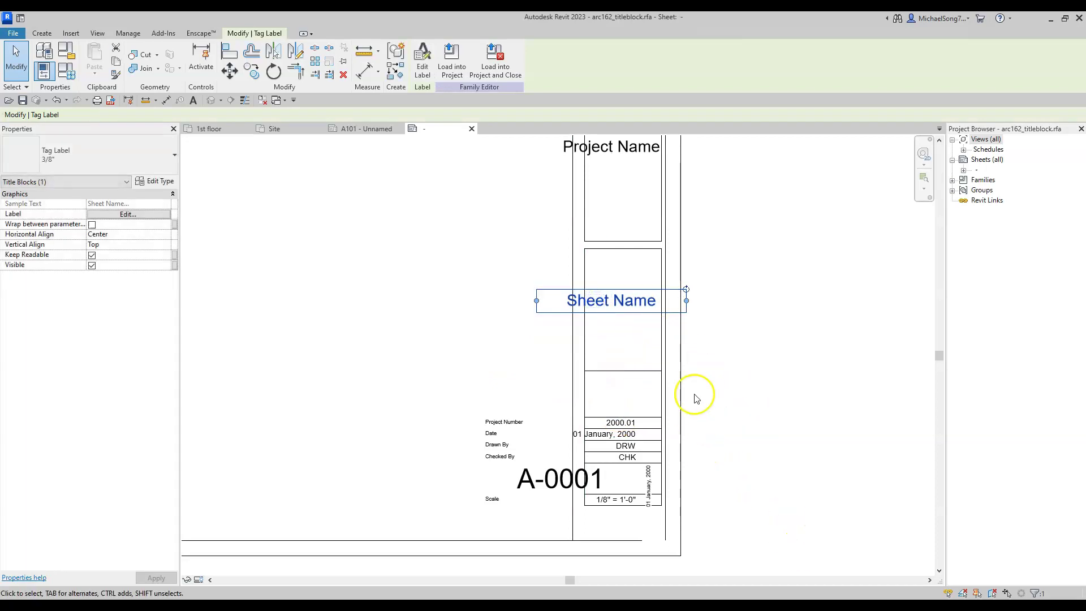
scroll(690, 365, up, 2)
click(597, 339)
click(591, 297)
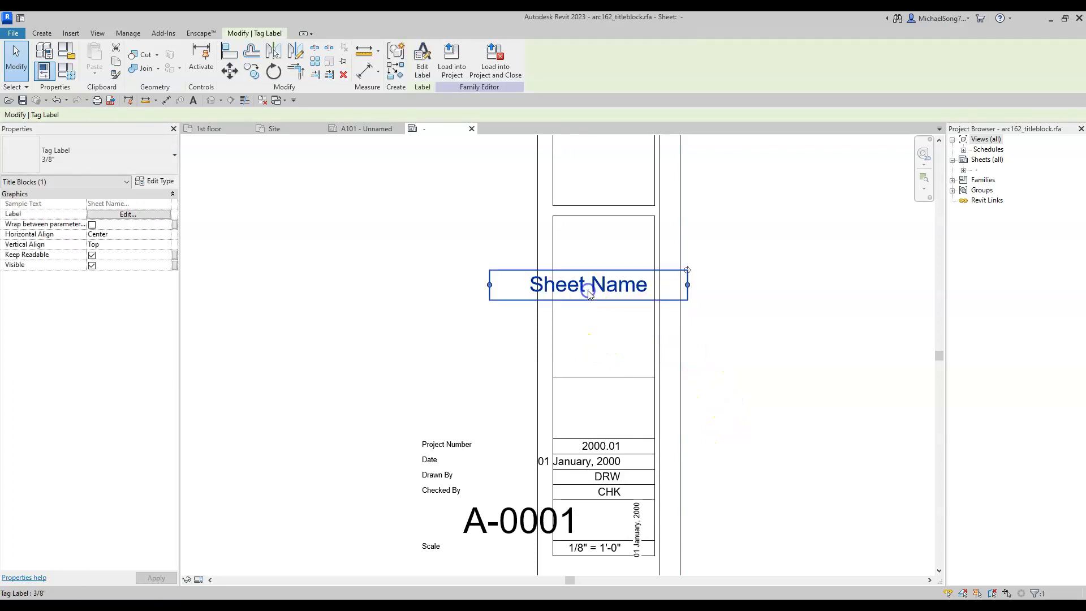
click(498, 341)
middle_drag(498, 341, 558, 352)
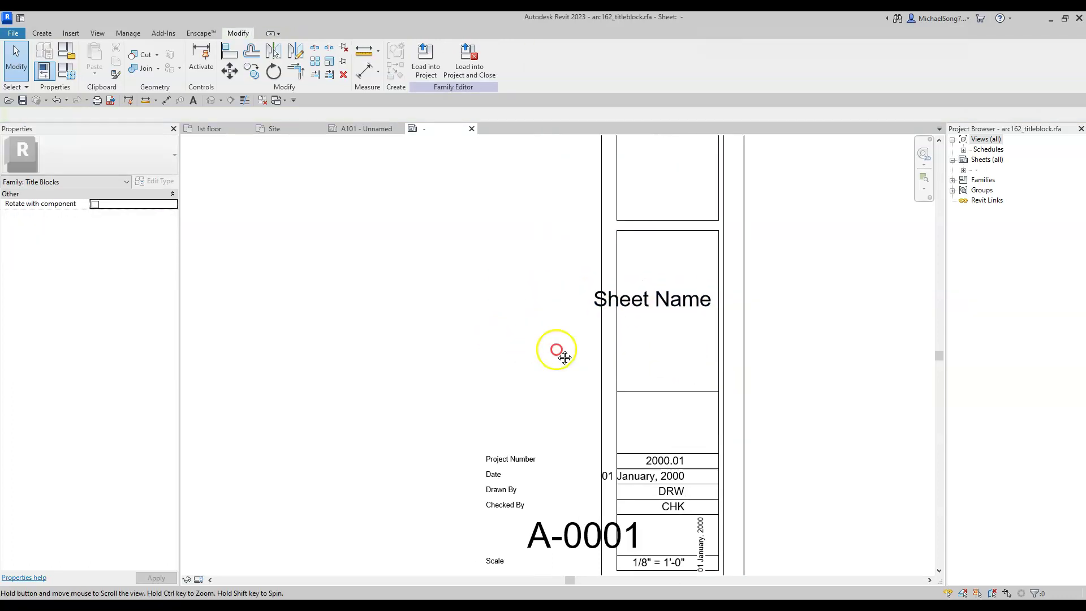
click(645, 312)
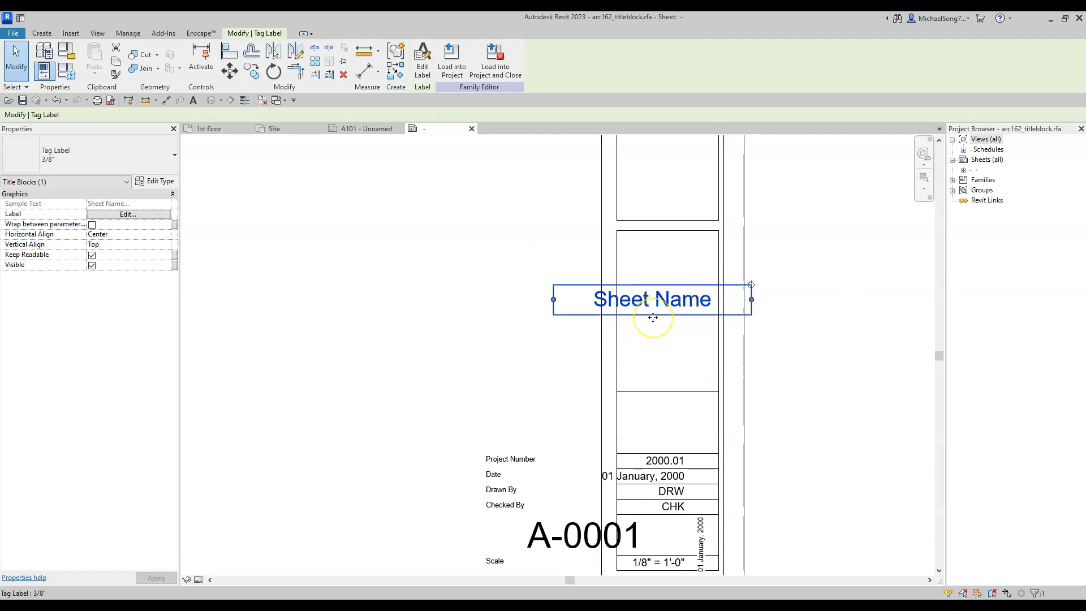
click(640, 356)
click(646, 310)
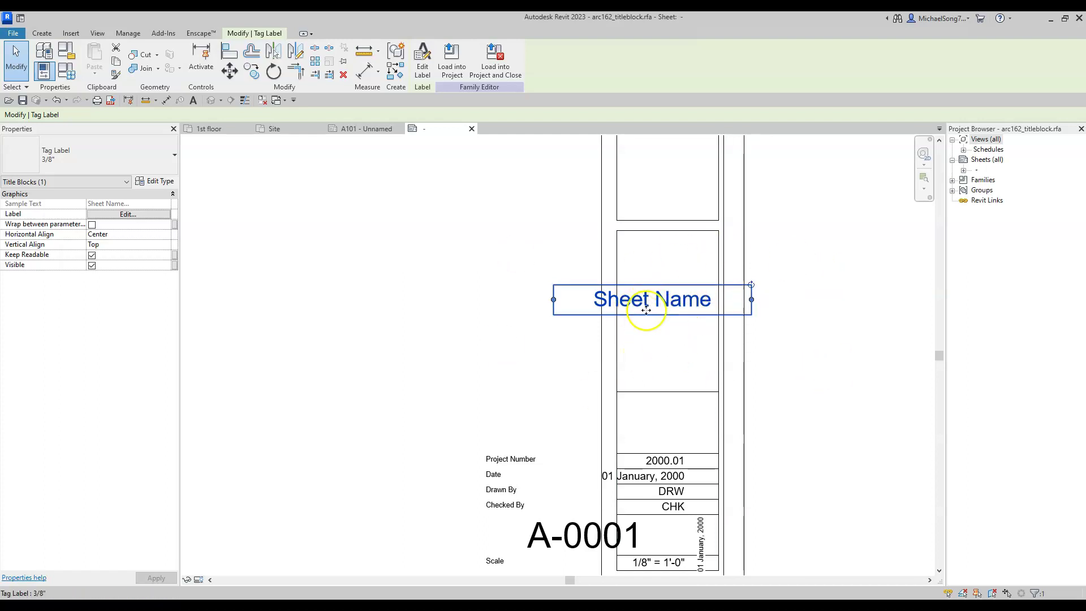
Move the Project Number, Date and Drawn By captions up and closer to the title strip.
click(512, 480)
middle_drag(540, 477, 531, 425)
drag(508, 410, 561, 378)
drag(486, 425, 552, 403)
click(493, 437)
drag(493, 437, 564, 423)
Move the project number value into the cell beneath Sheet Name and the 01 January, 2000 date value up beside the Date caption.
mouse_move(660, 408)
mouse_down()
mouse_move(678, 390)
mouse_move(678, 366)
mouse_move(679, 378)
mouse_up()
click(803, 430)
click(543, 375)
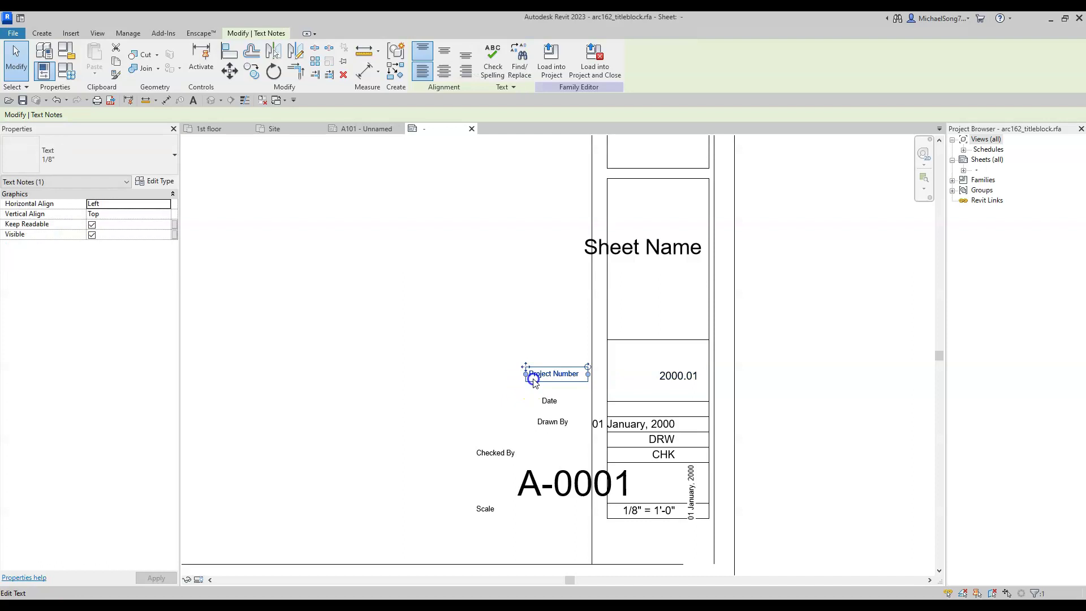
drag(621, 424, 610, 403)
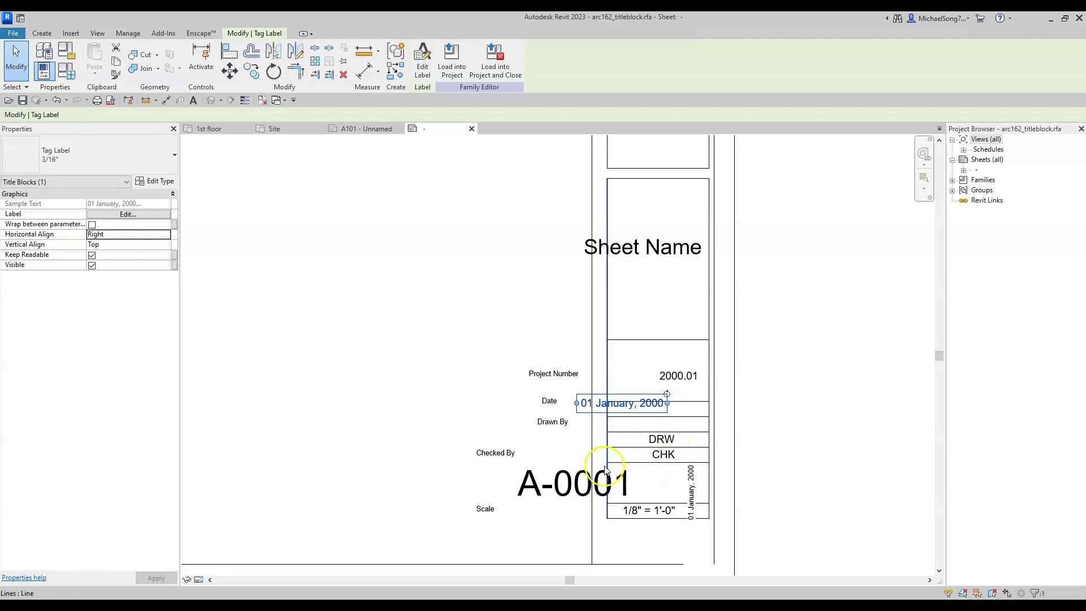
Place the Project Number caption in the upper left of the cell holding the project number value.
click(548, 408)
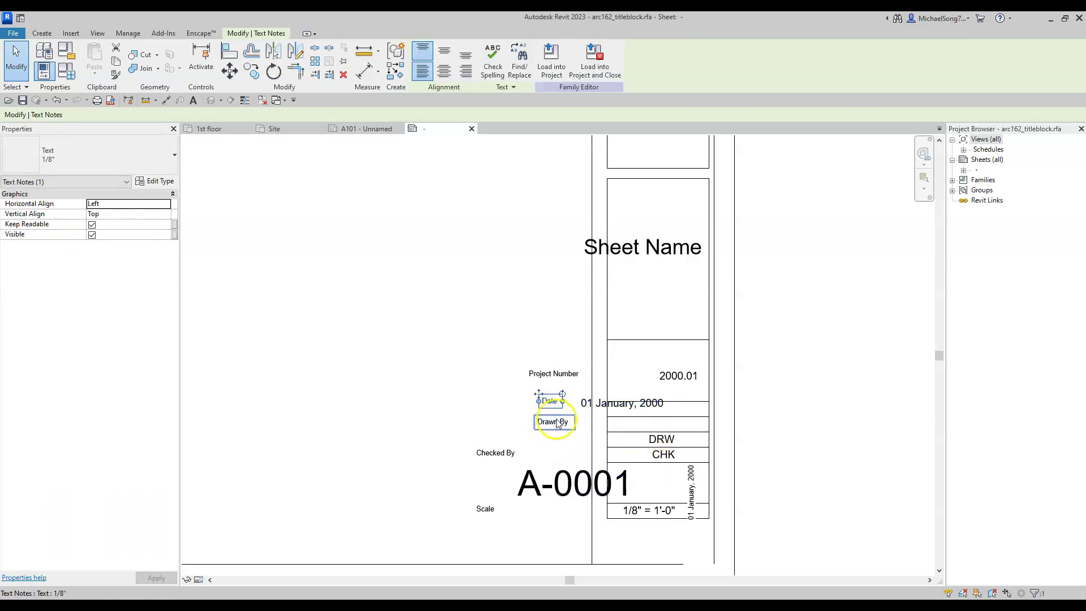
key(Escape)
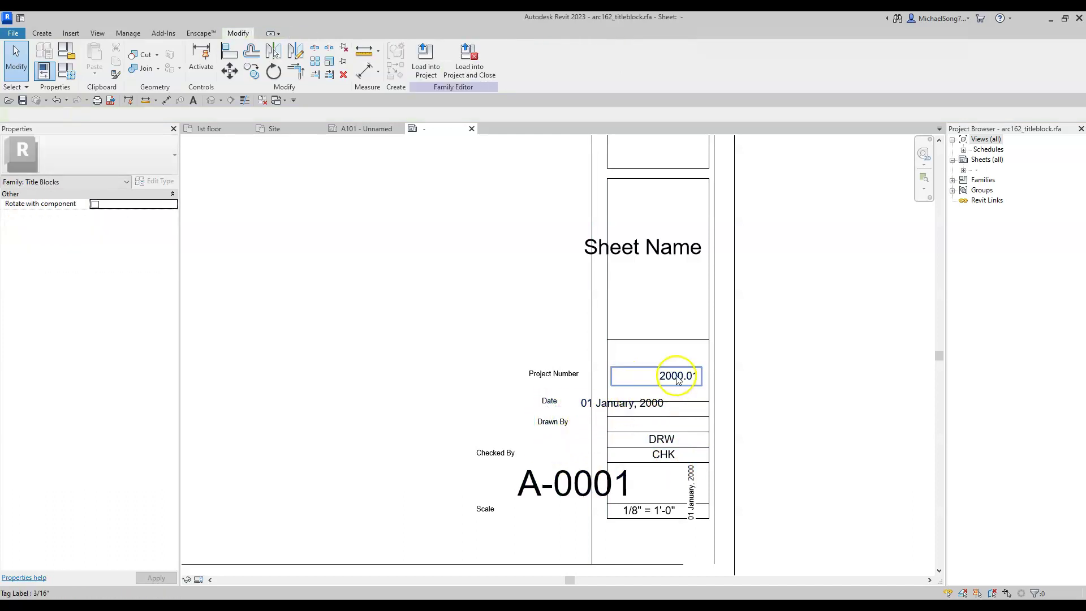
drag(554, 374, 637, 350)
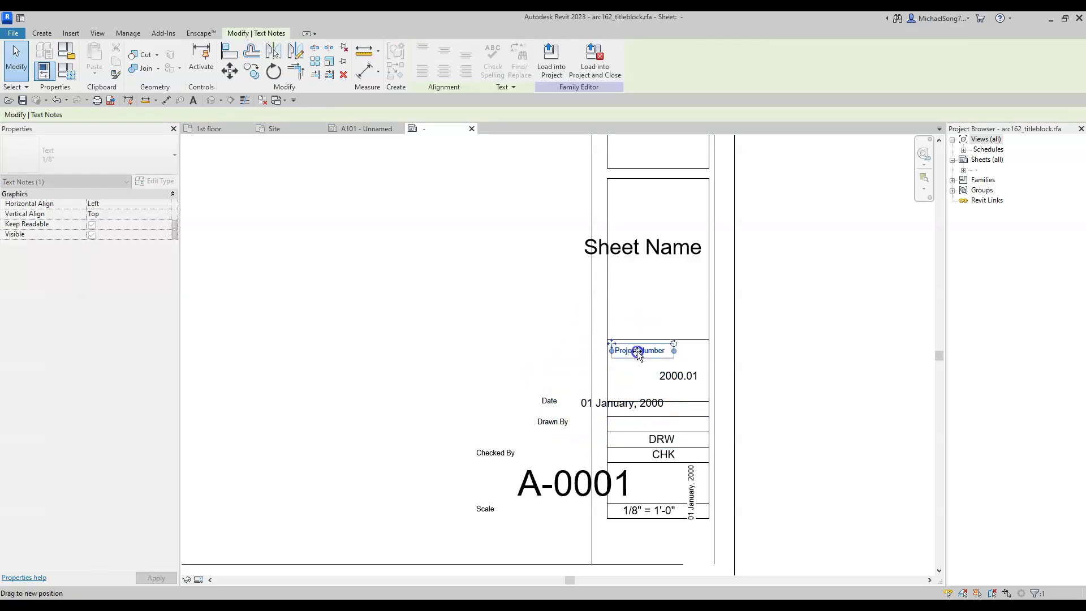
Raise the two lines separating the upper and lower boxes, and raise the line above the Project Number caption.
scroll(637, 350, down, 3)
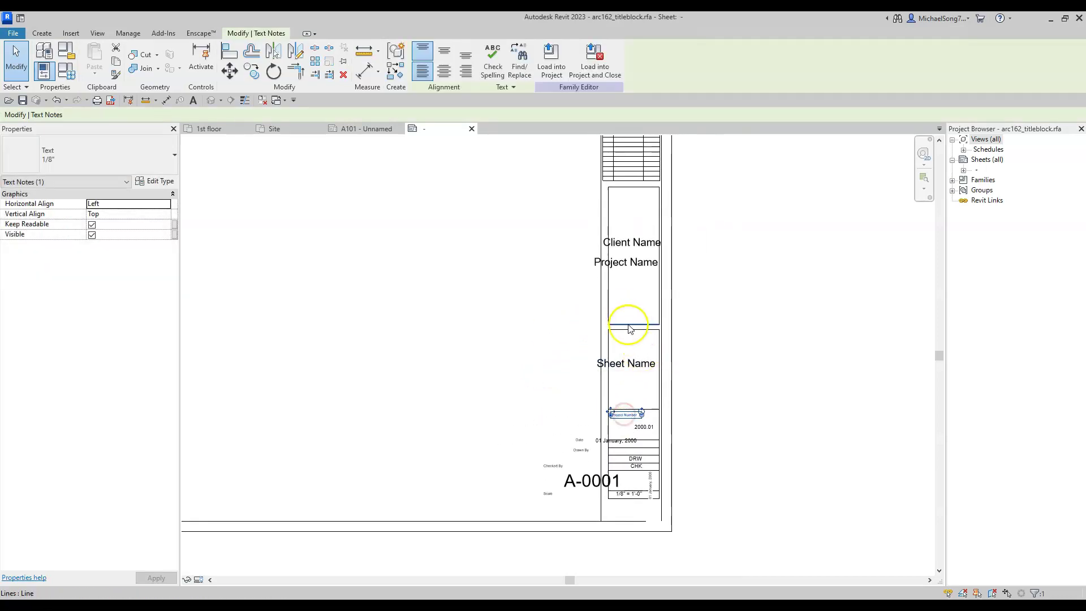
drag(632, 324, 630, 299)
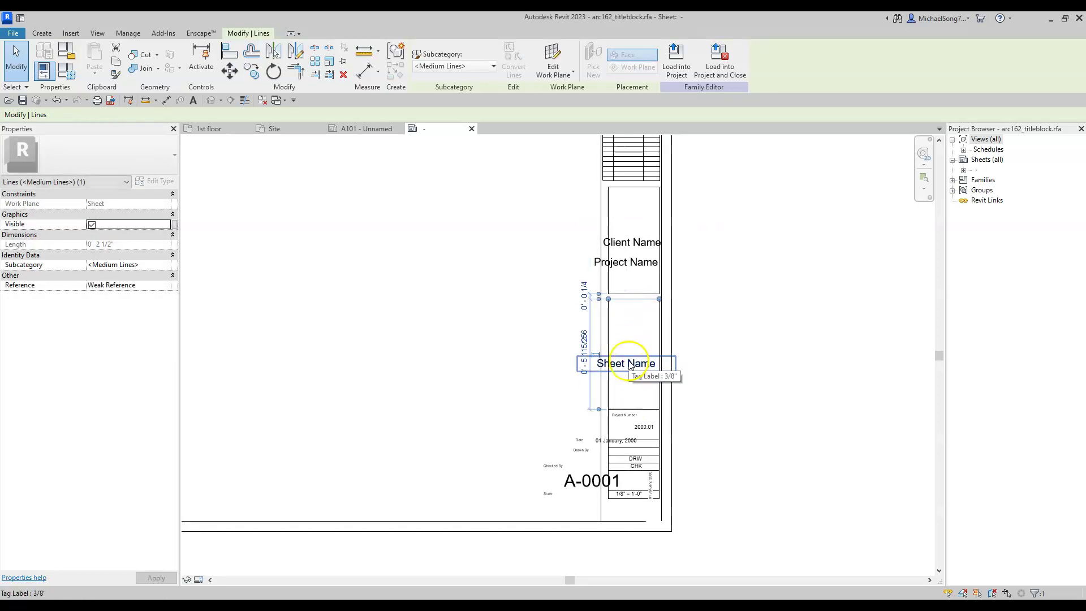
click(715, 389)
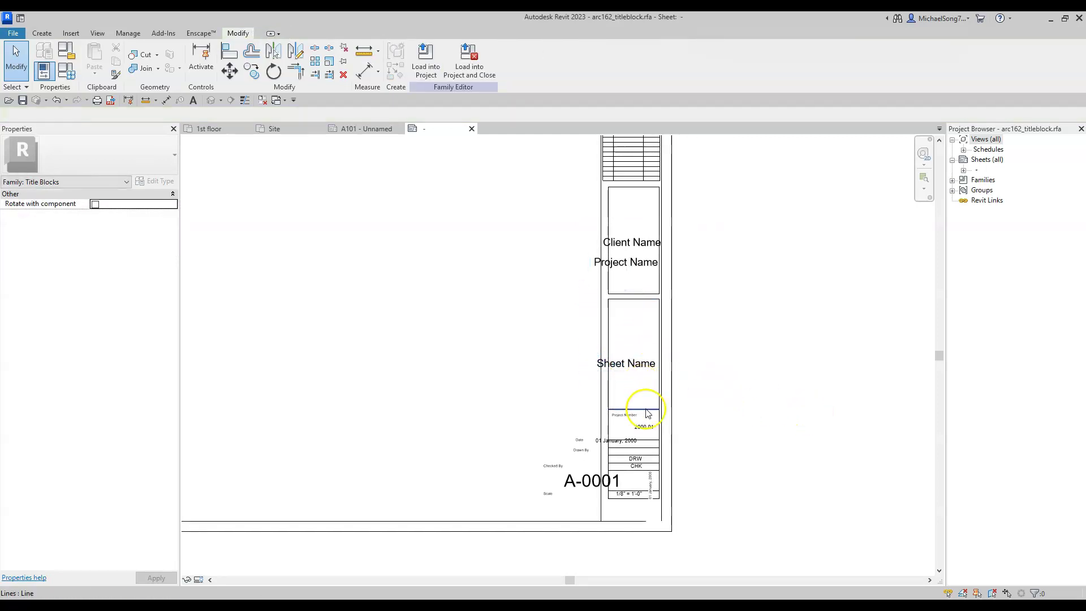
click(647, 399)
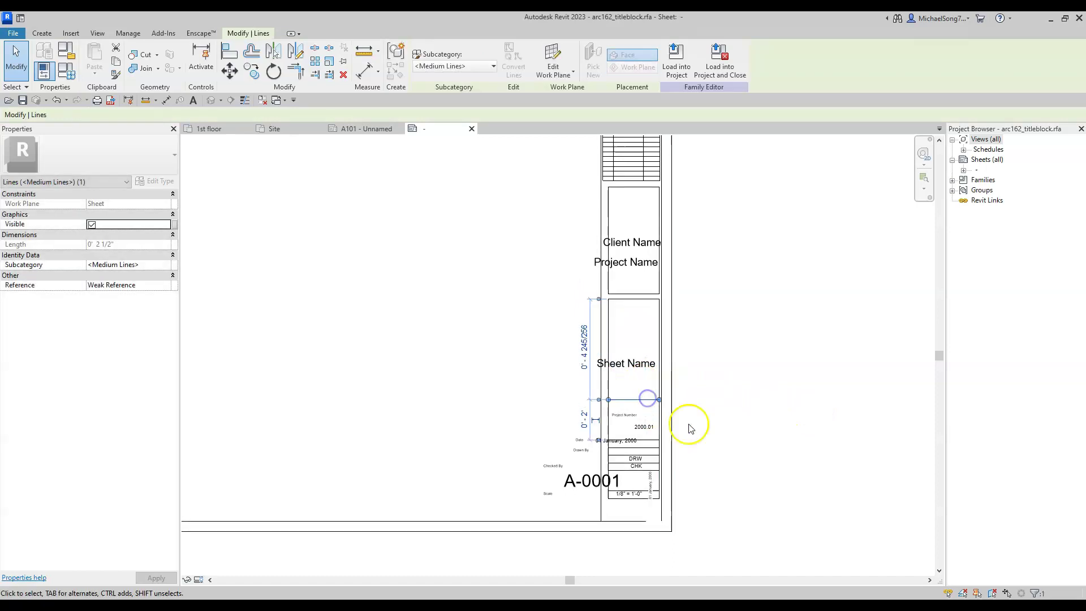
click(710, 434)
Tighten the project number cell by moving its caption, value and bottom line up beneath the cell's top line.
scroll(660, 441, up, 3)
ctrl+drag(578, 385, 572, 355)
click(649, 394)
drag(630, 409, 630, 371)
drag(633, 445, 633, 386)
click(718, 399)
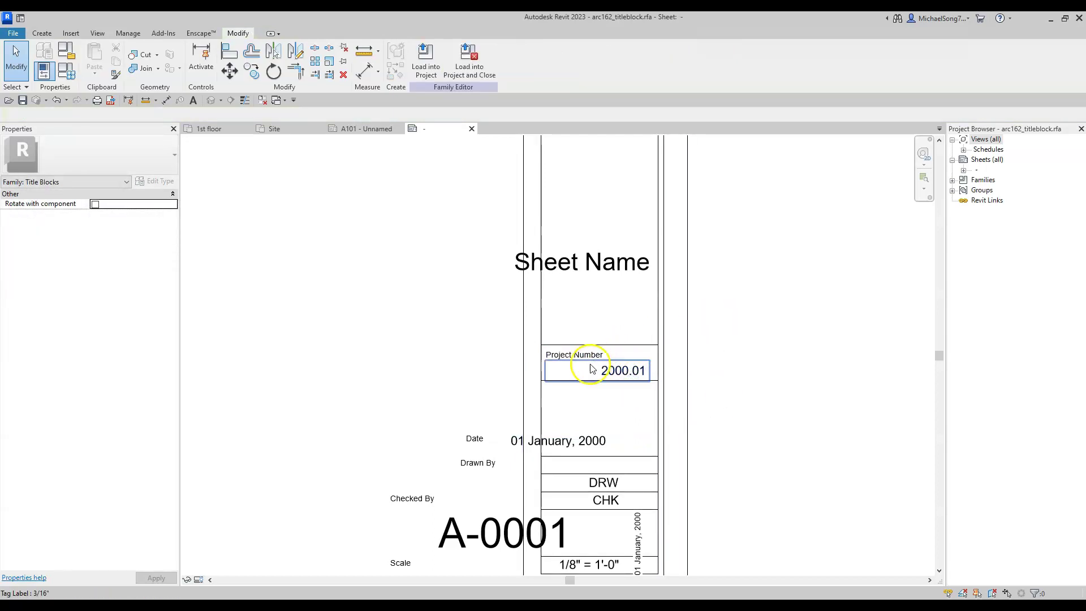
Insert the filler text "dgfdfgdfg" after the N of Number in the Project Number caption.
click(553, 358)
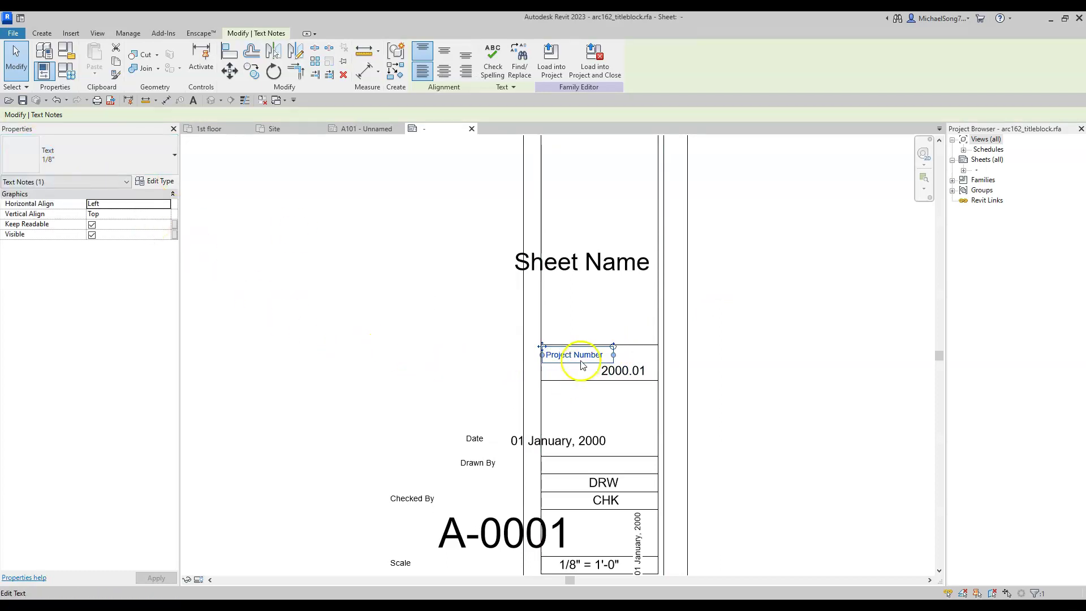
click(483, 356)
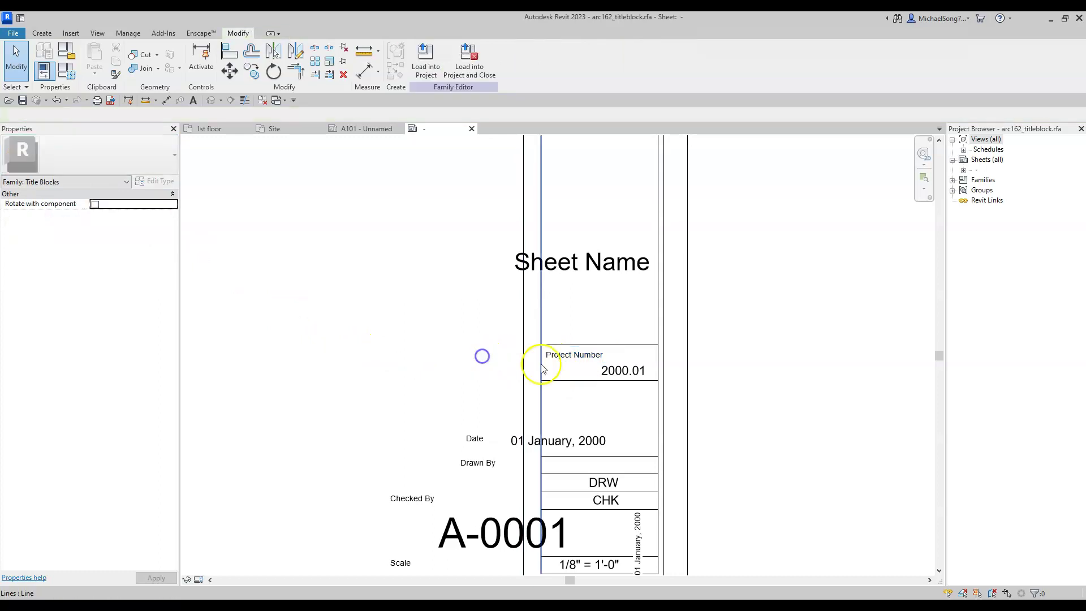
double_click(583, 356)
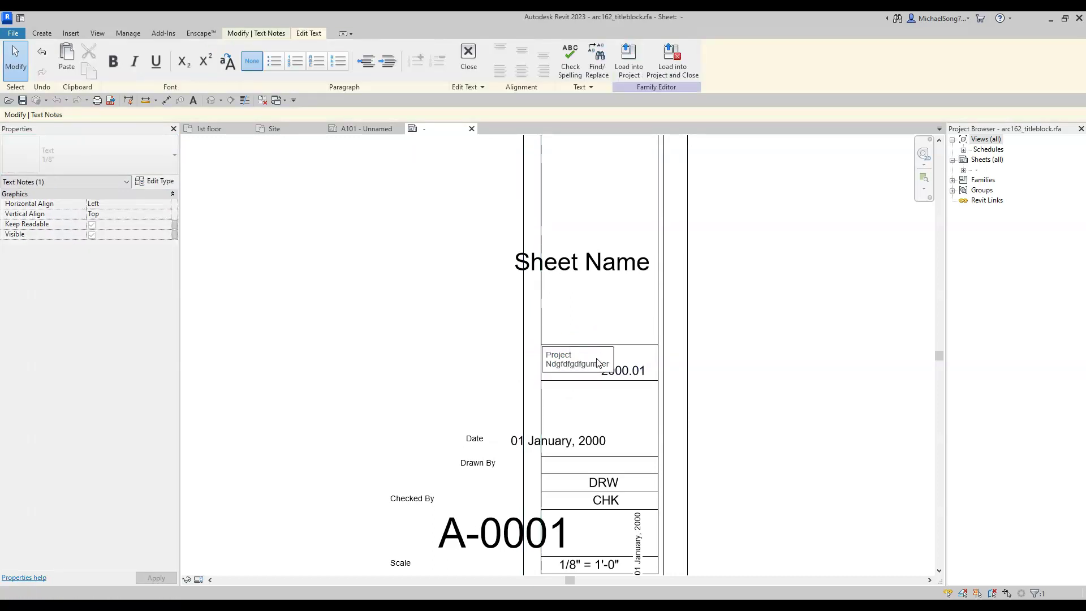
click(800, 387)
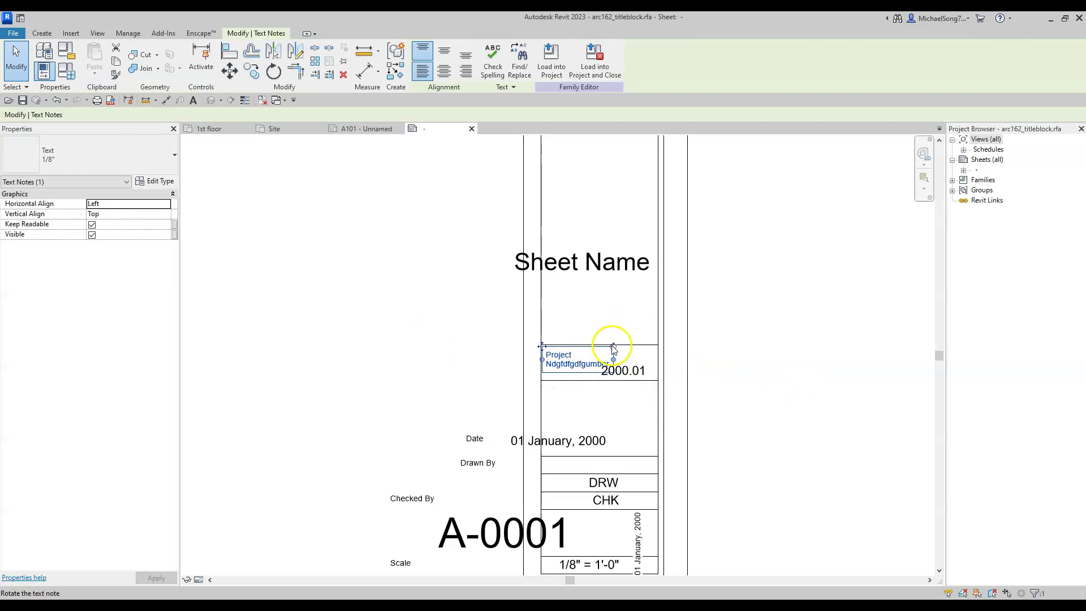
Undo the filler text inserted in the Project Number caption and check the caption against the value label below it.
key(ctrl+z)
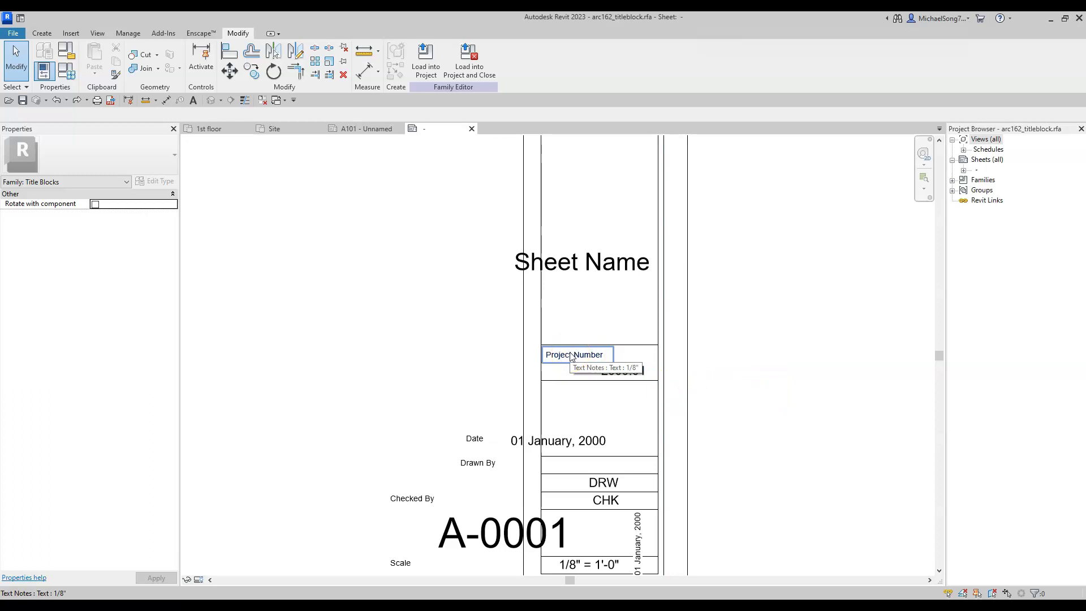
scroll(727, 384, up, 3)
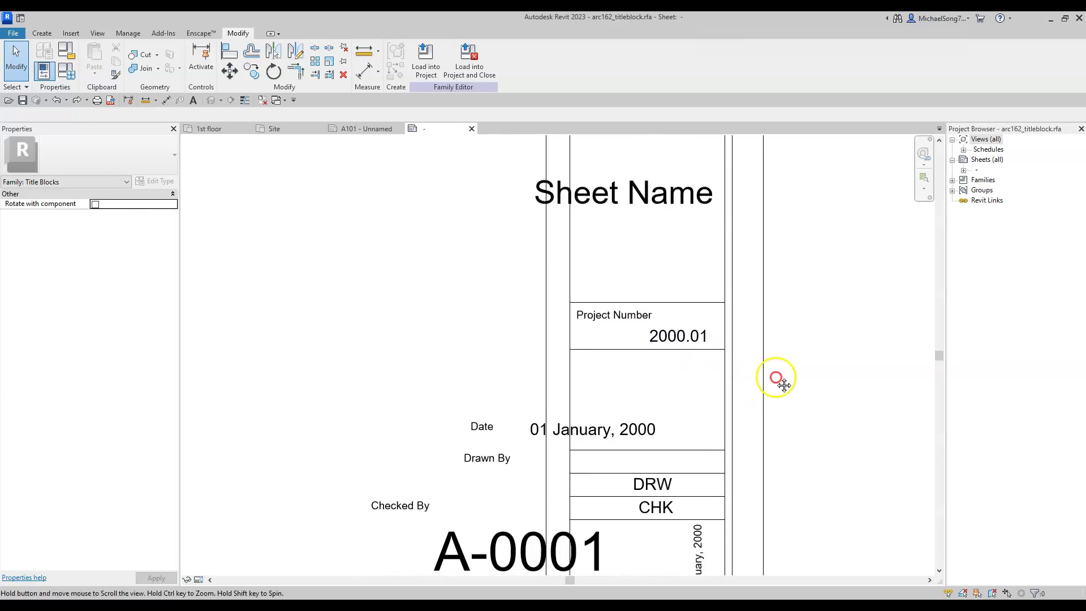
click(690, 335)
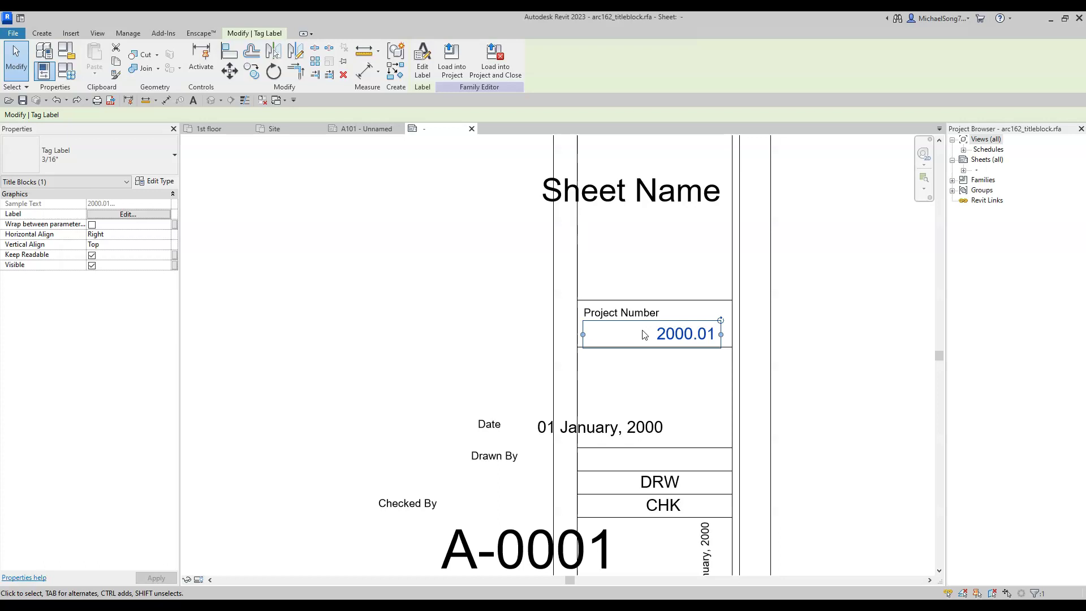
click(663, 343)
click(622, 313)
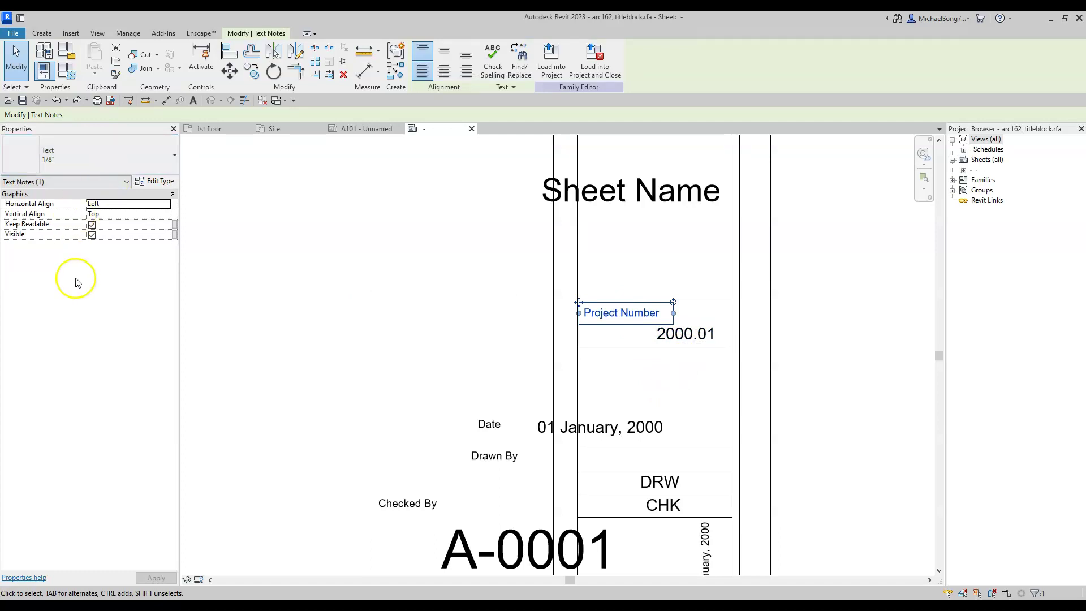
click(455, 376)
Form the Date cell beneath the project number by moving in its caption and date value and raising the cell's bottom line.
click(489, 424)
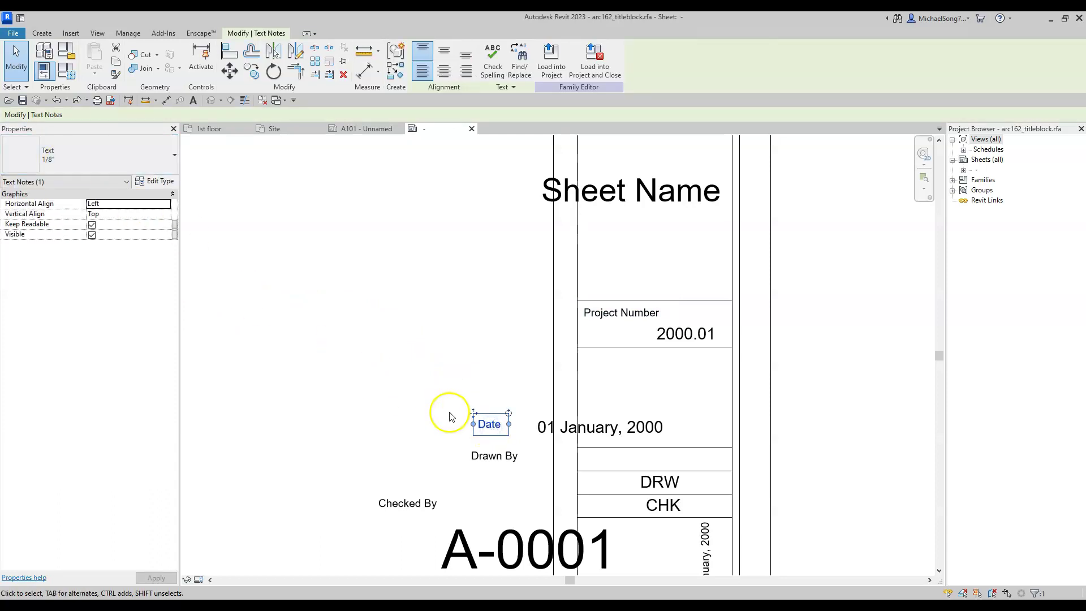
double_click(487, 424)
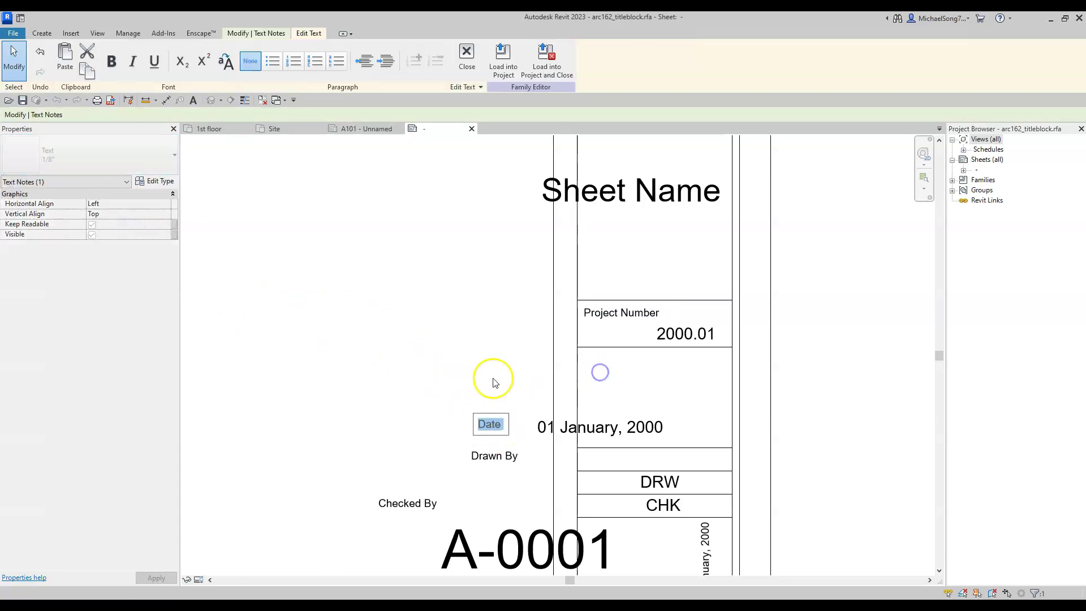
click(494, 383)
ctrl+drag(474, 412, 583, 348)
click(589, 424)
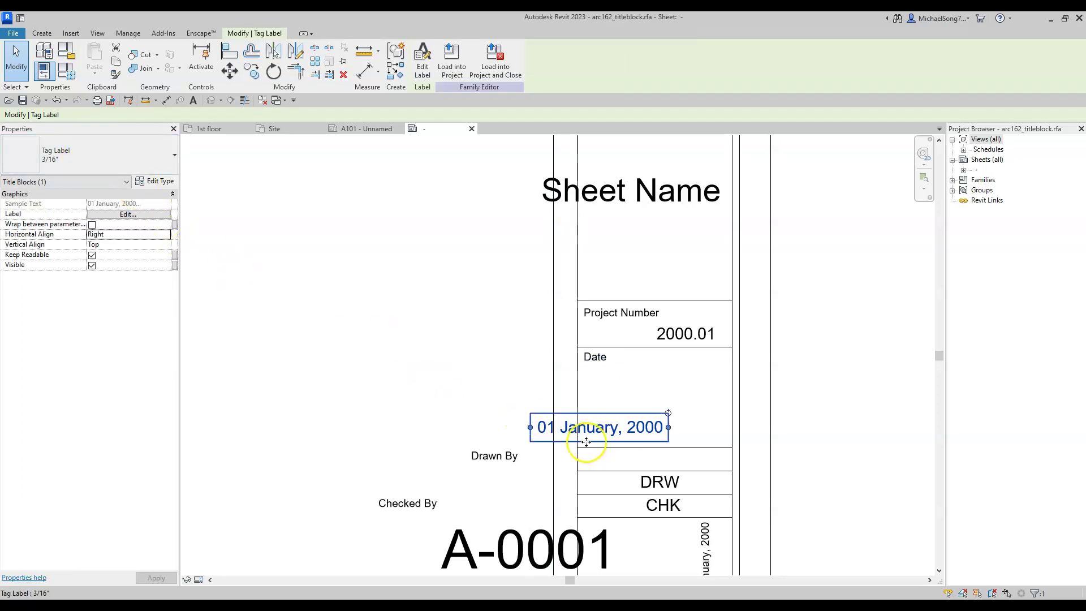
ctrl+drag(586, 442, 648, 374)
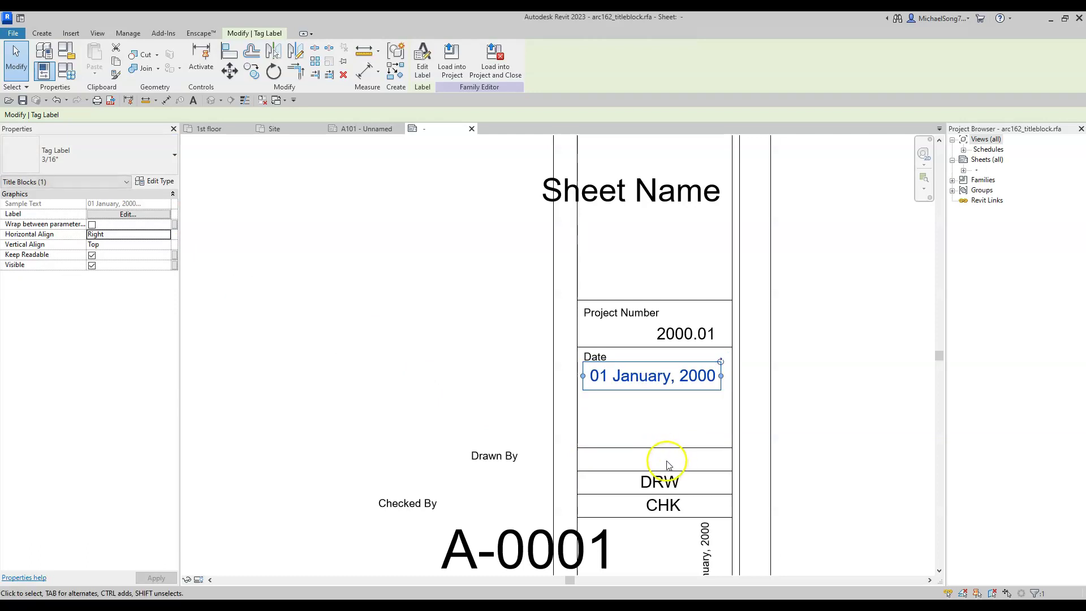
drag(667, 448, 665, 401)
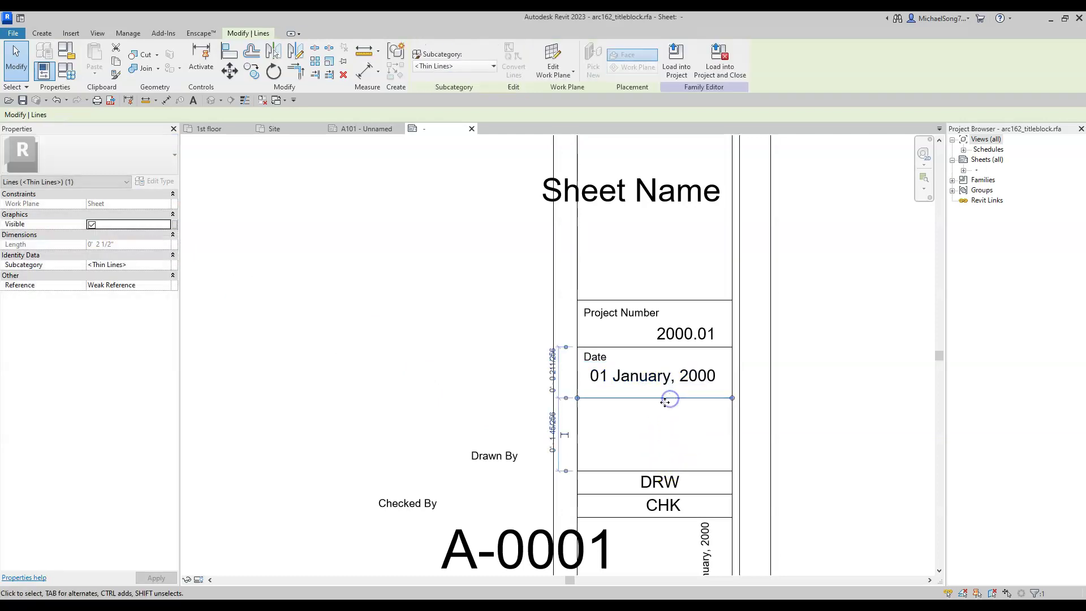
Form the Drawn By cell below the Date cell by moving in its caption and the DRW value and raising its bottom line.
mouse_move(482, 460)
mouse_down()
mouse_move(624, 422)
mouse_move(595, 410)
mouse_up()
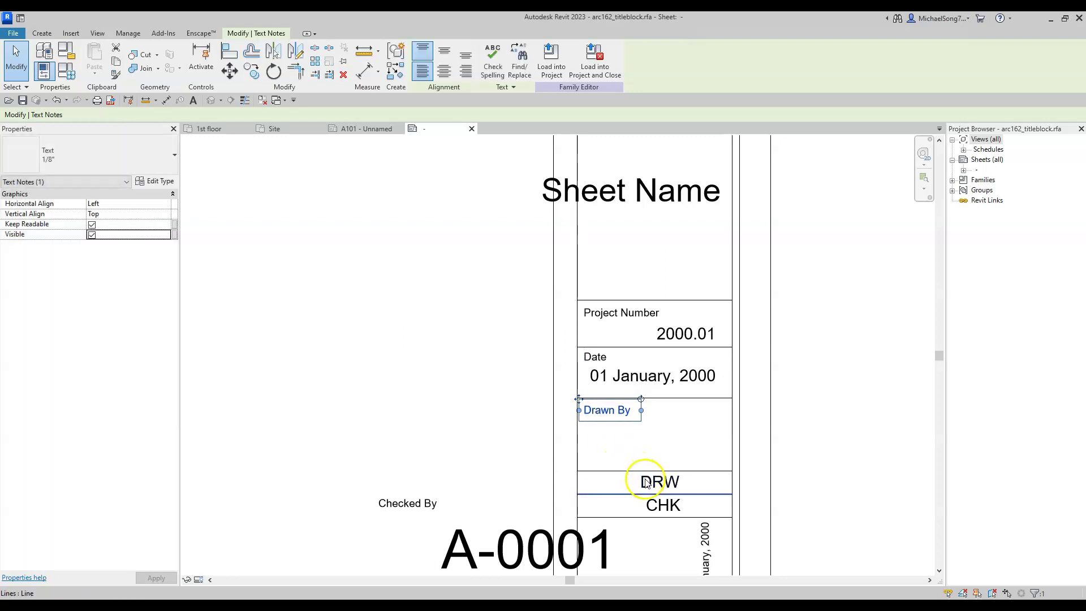
click(671, 491)
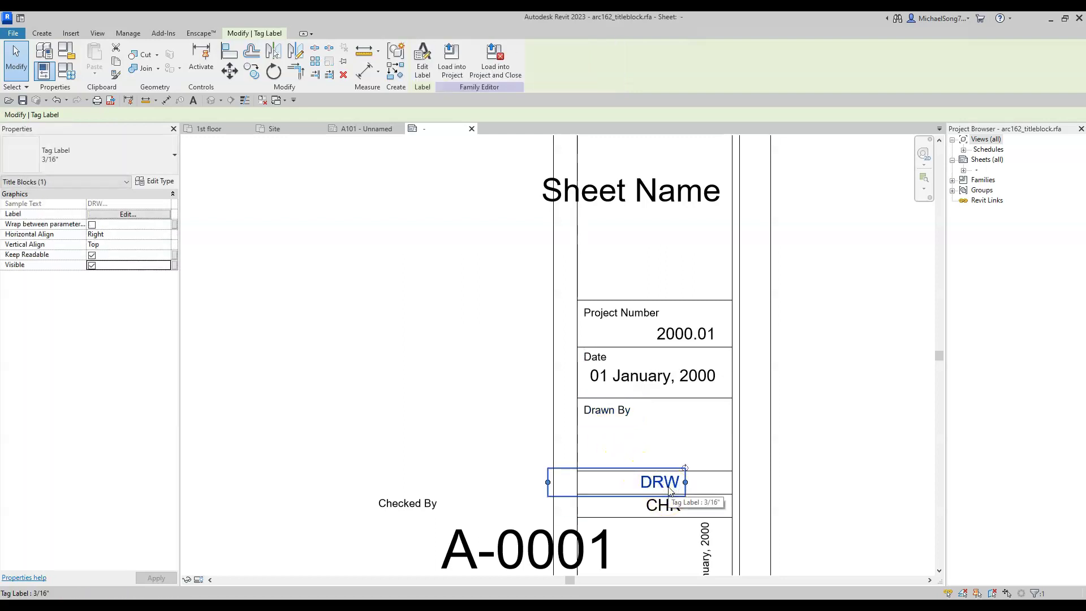
mouse_move(671, 492)
mouse_down()
mouse_move(675, 434)
mouse_move(706, 433)
mouse_up()
click(819, 449)
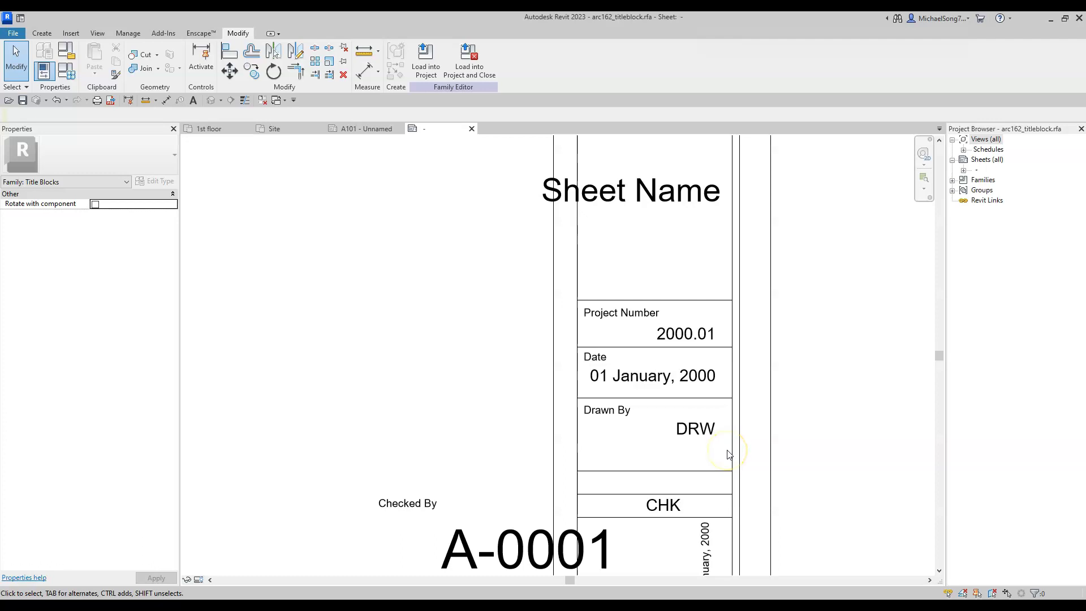
drag(662, 472, 660, 443)
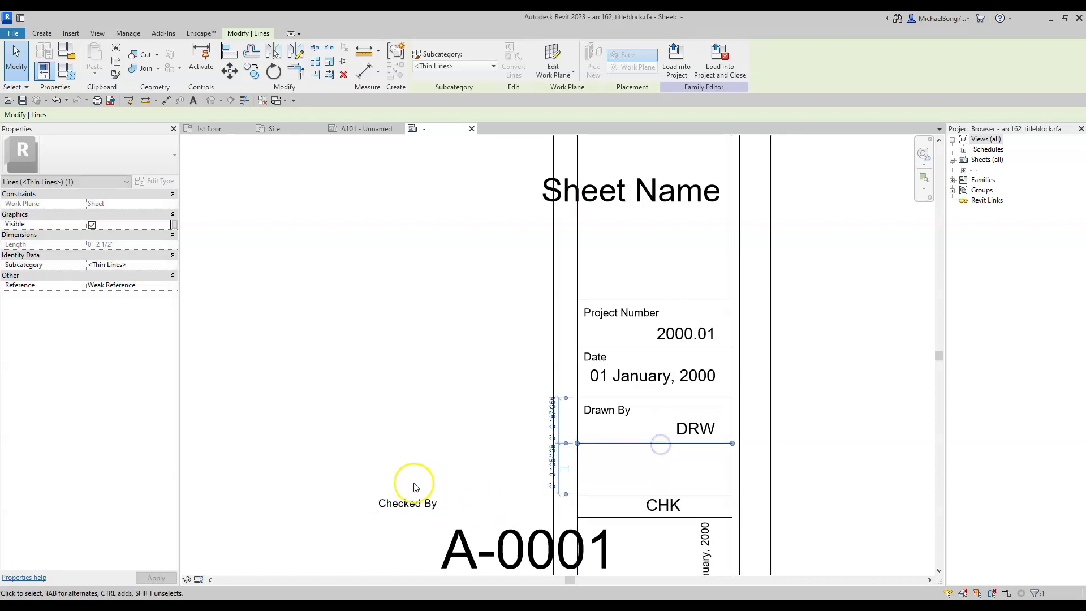
Move the Checked By caption and the CHK value into the cell below Drawn By, value toward the lower right.
mouse_move(394, 503)
mouse_down()
mouse_move(569, 454)
mouse_move(600, 455)
mouse_up()
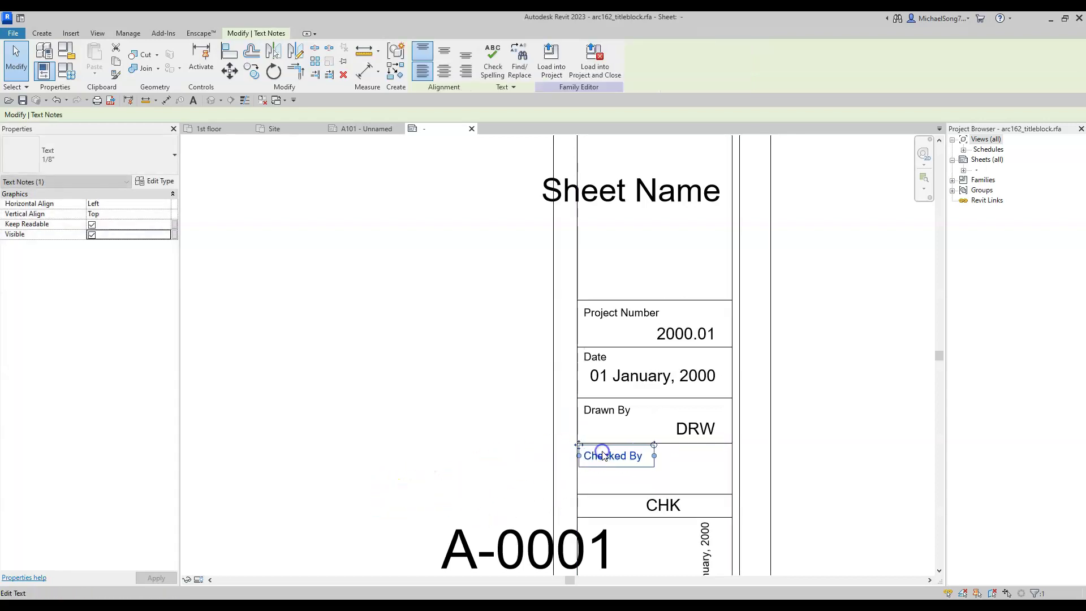
click(656, 512)
drag(662, 503, 693, 475)
click(829, 532)
Move the vertical 1/8" date label out of the sheet number box into the margin beside the title strip.
middle_drag(829, 532, 808, 408)
drag(695, 458, 734, 498)
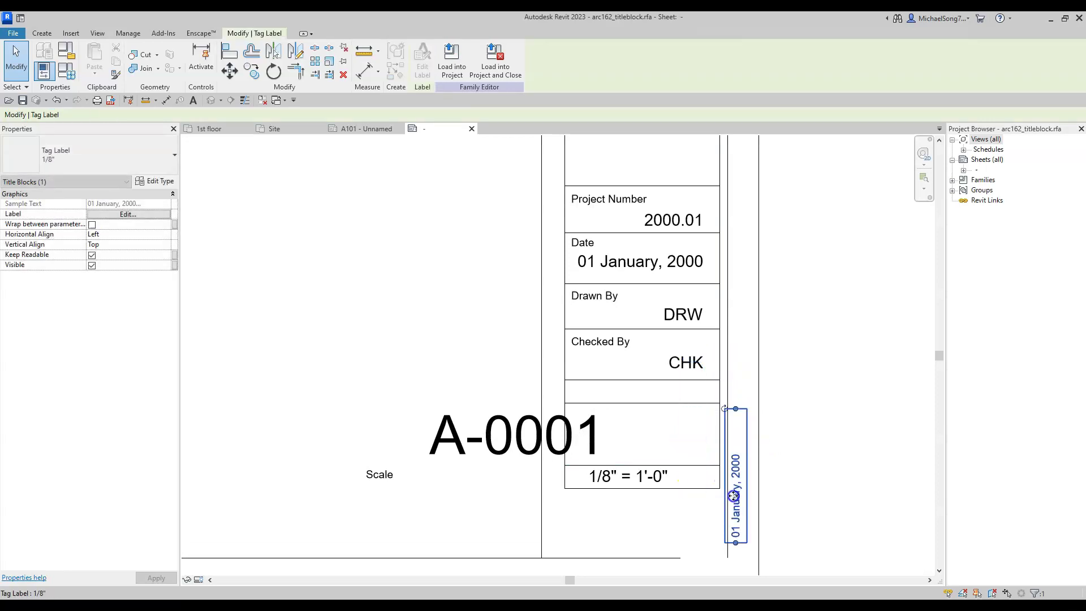
Trim the inner border's right vertical and bottom horizontal lines to a corner.
middle_drag(782, 480, 762, 374)
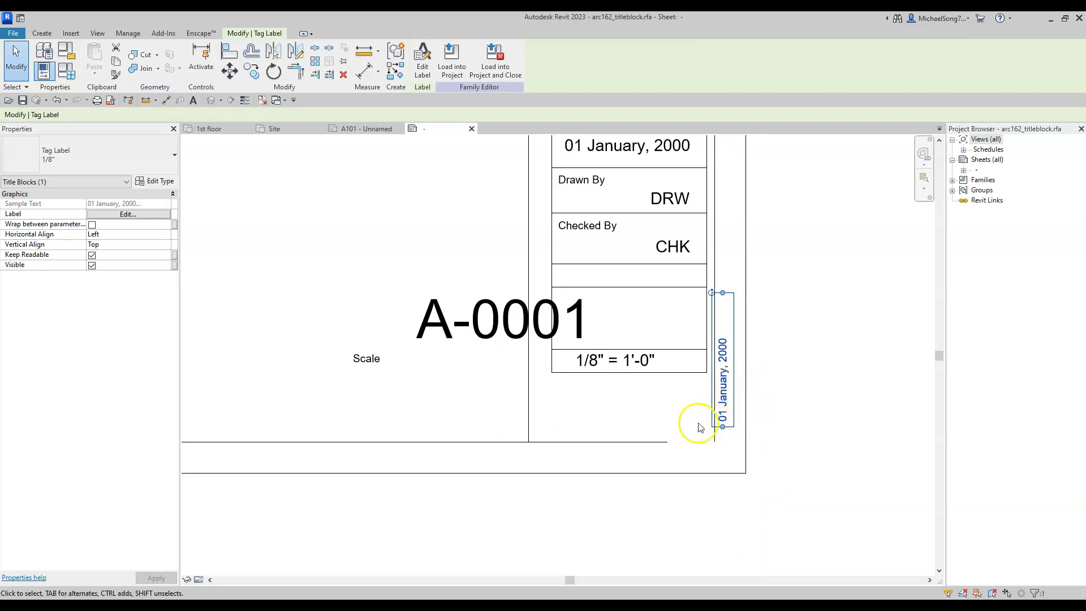
key(t)
key(r)
click(714, 431)
click(648, 442)
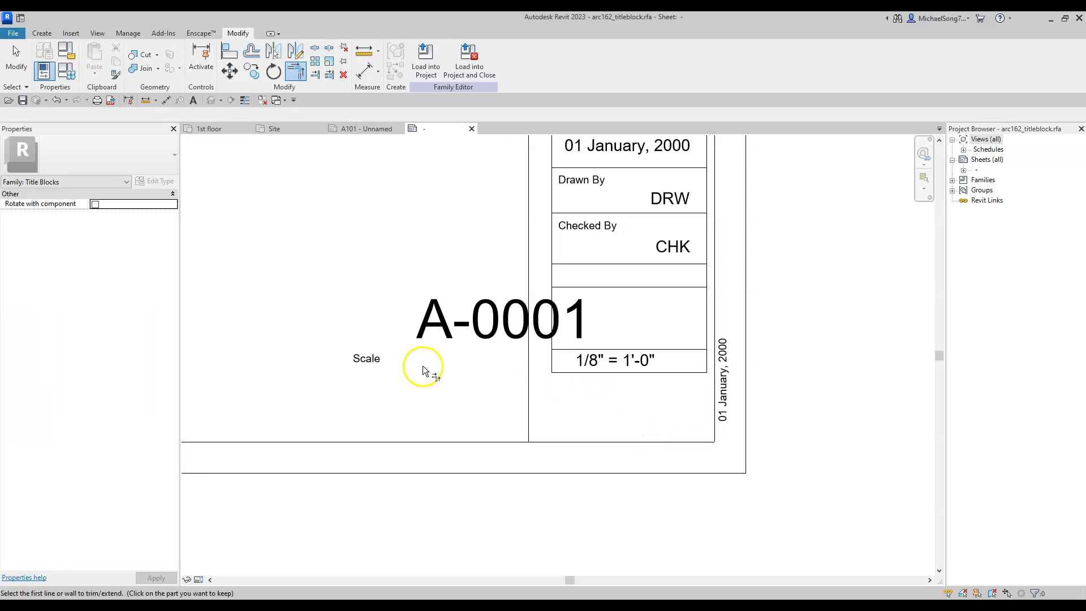
key(Escape)
Lower the bottom and top lines of the Scale cell and move the scale value and Scale caption between them.
drag(671, 375, 657, 434)
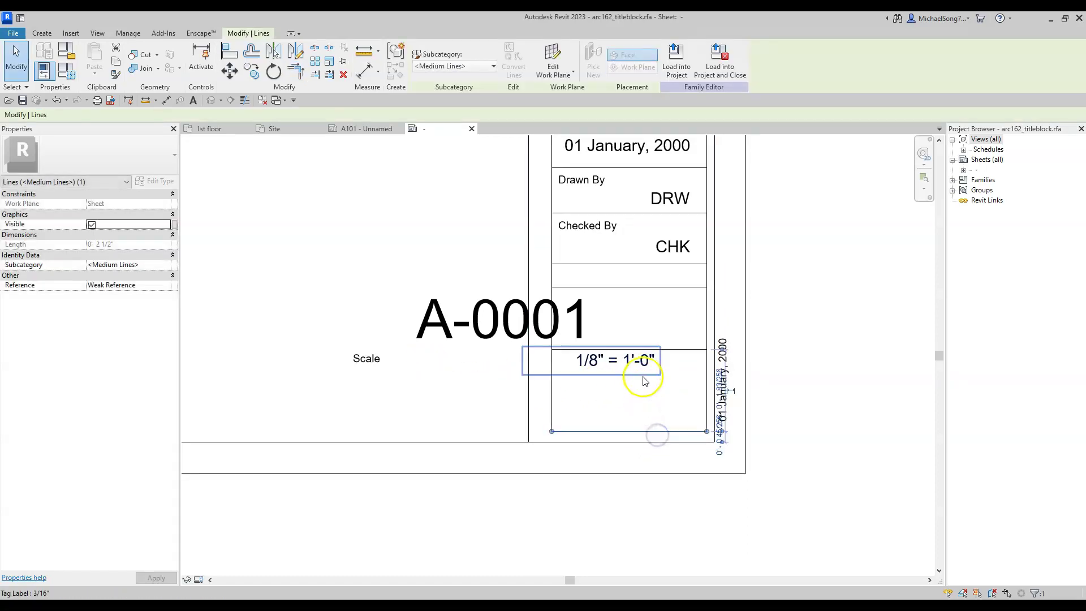
ctrl+drag(643, 361, 684, 419)
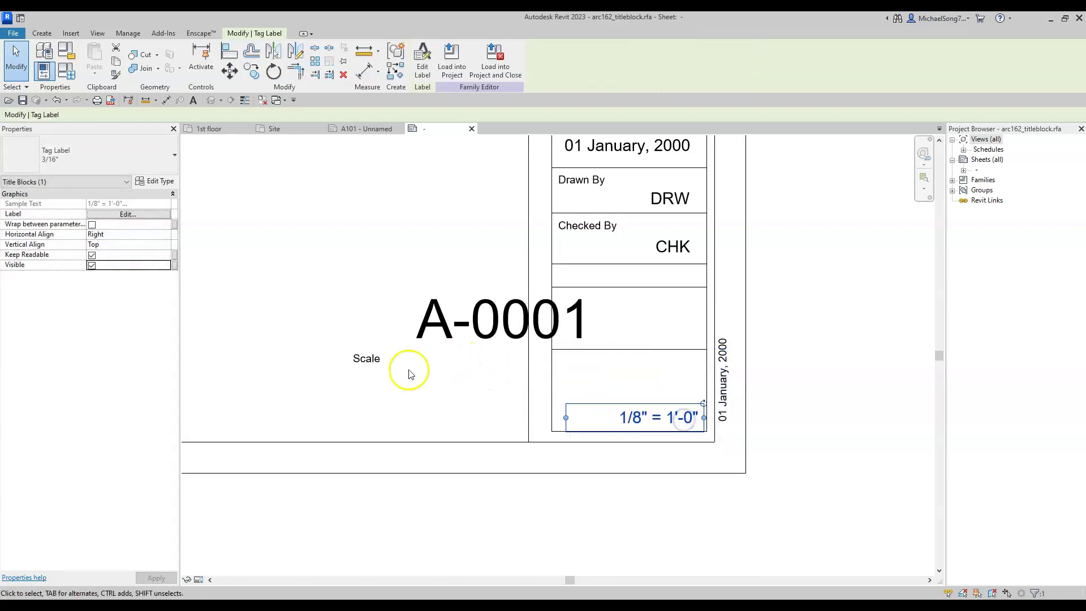
drag(368, 360, 576, 400)
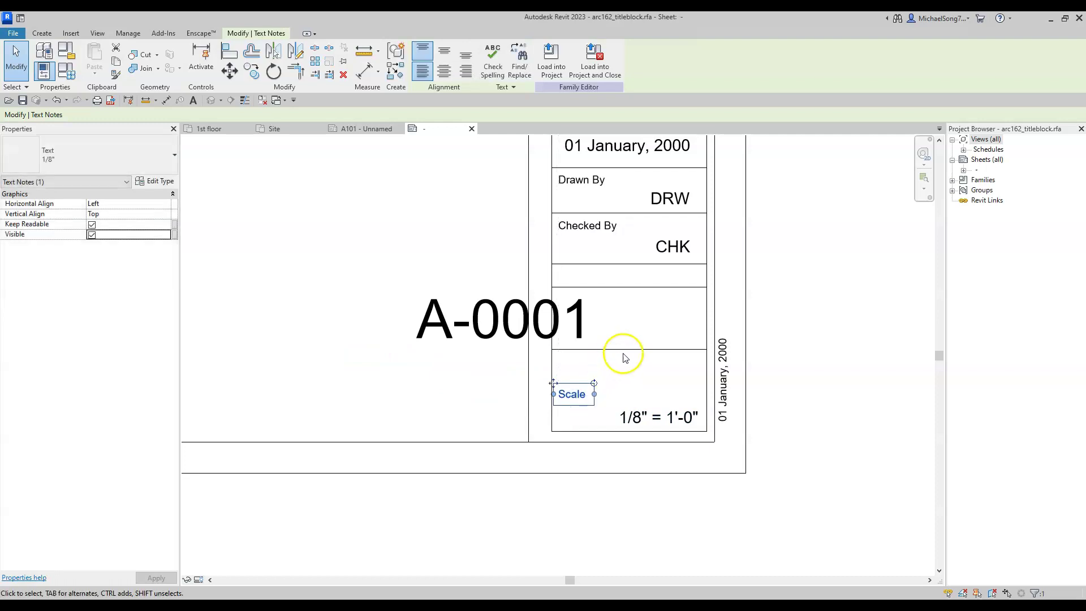
drag(625, 350, 622, 375)
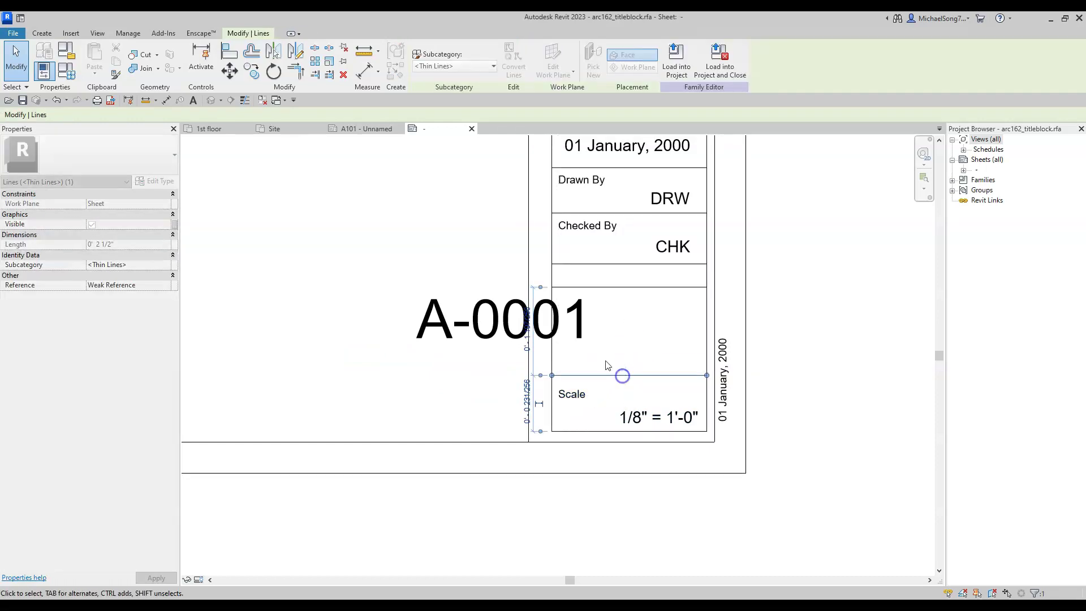
Move the sheet number label into the cell above Scale and set its sample value to A-01.
click(493, 331)
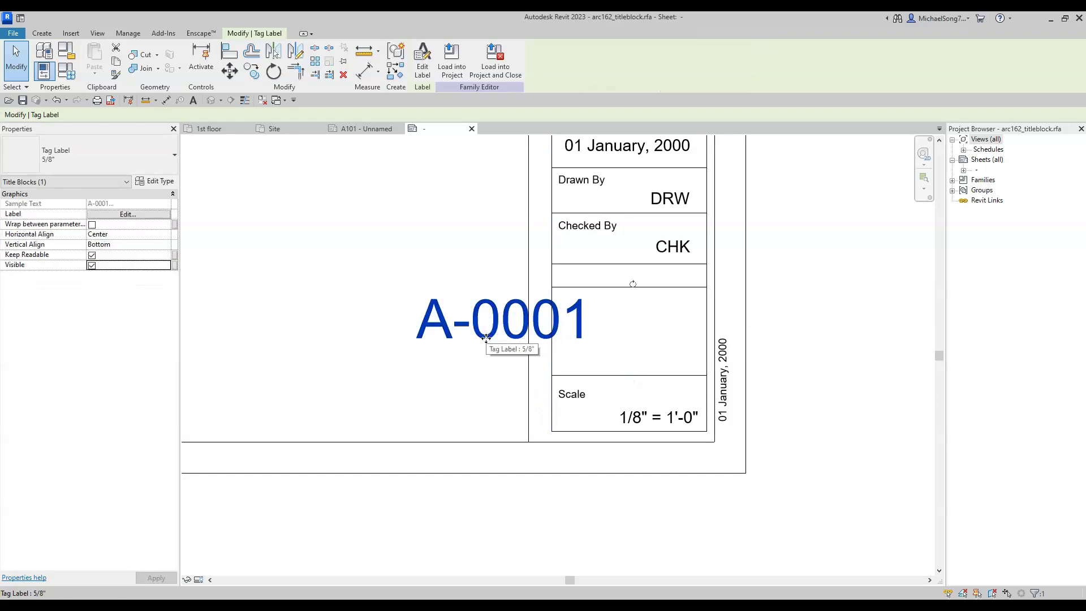
drag(486, 335, 615, 347)
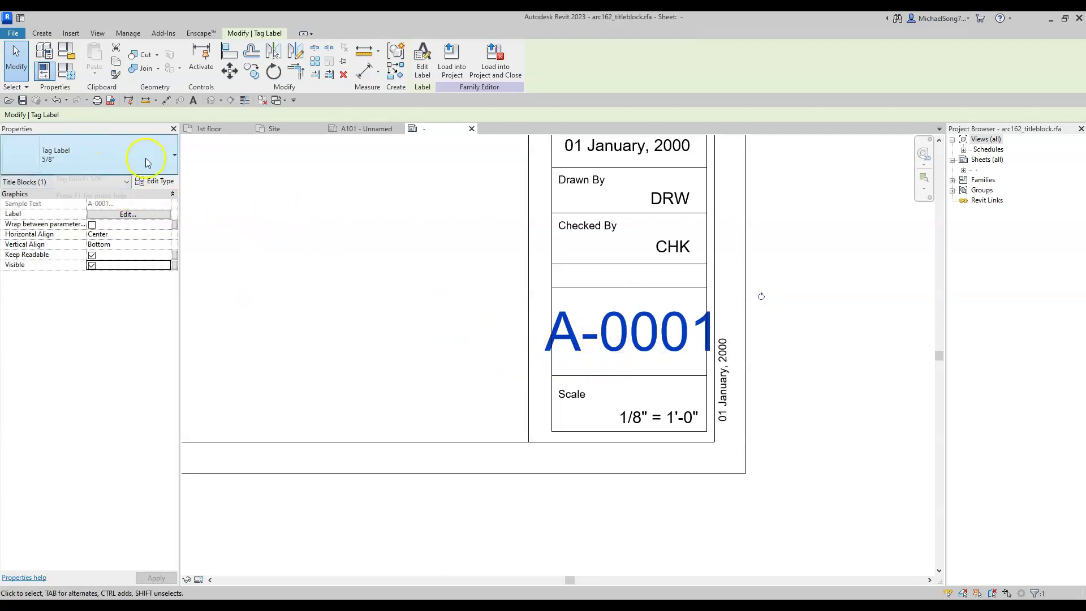
click(159, 181)
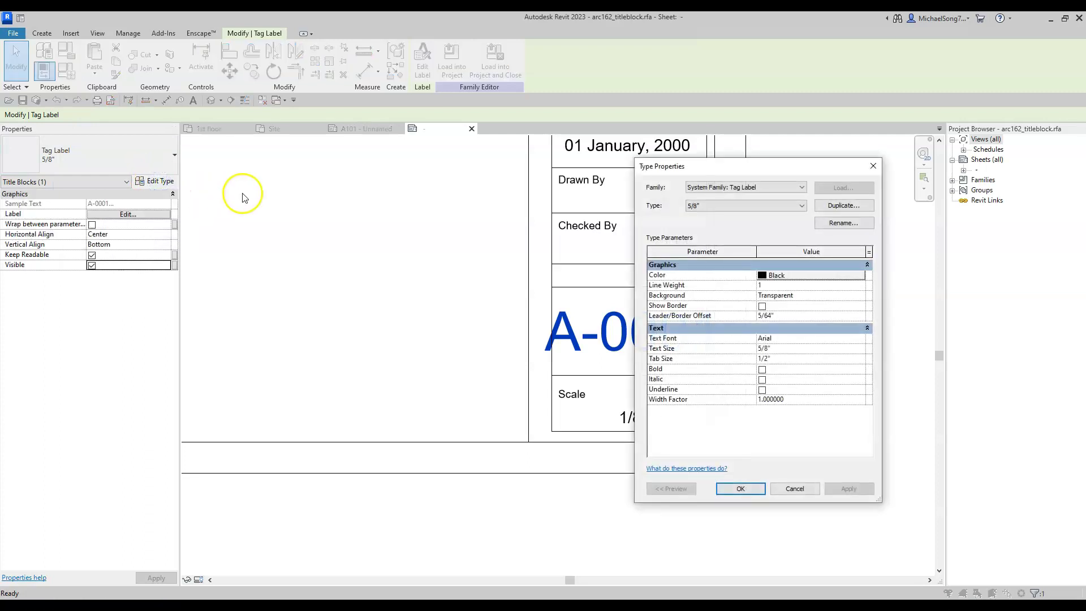
click(741, 490)
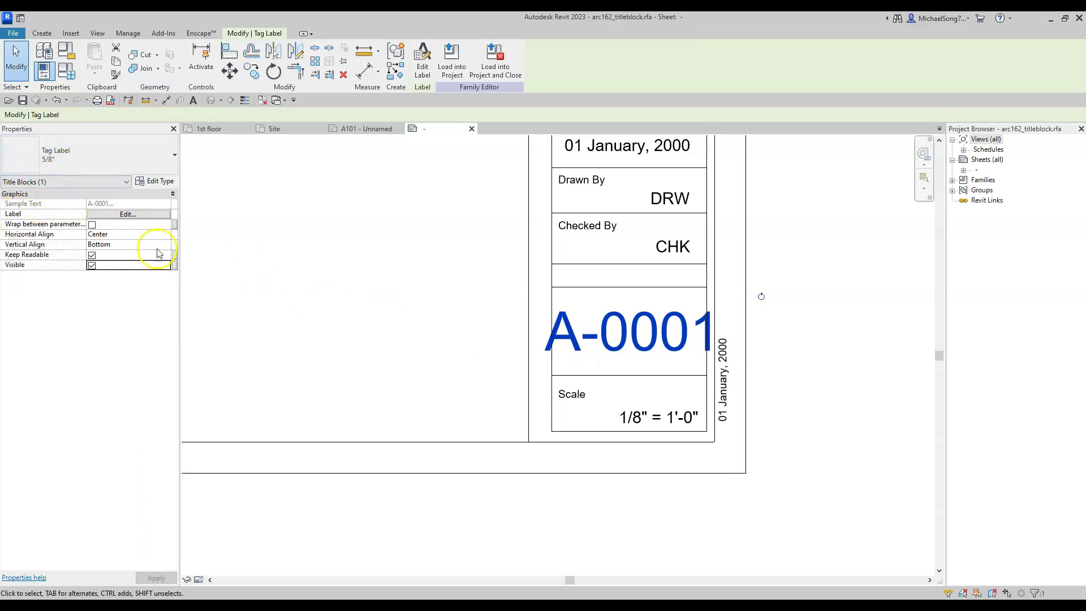
click(127, 215)
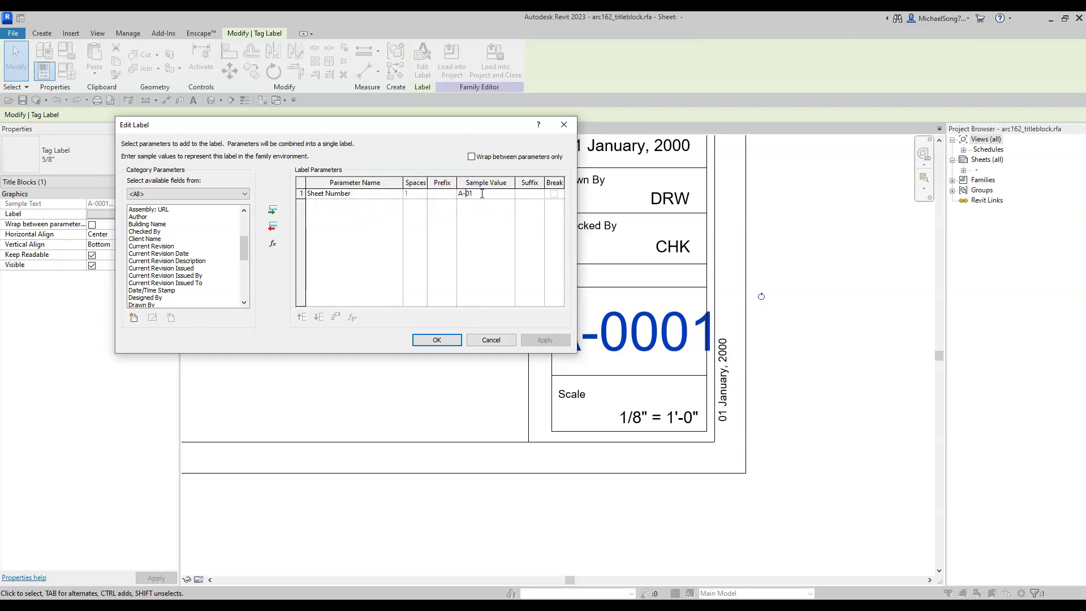
click(437, 340)
click(538, 495)
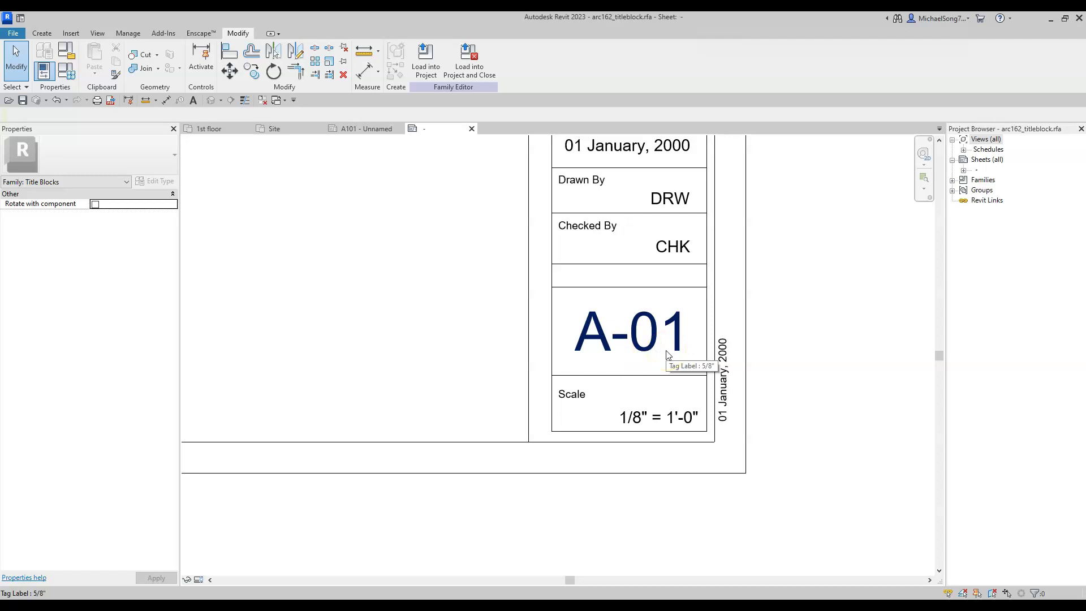
Rotate the Sheet Name label to read vertically and position it toward the left side of the box above Project Number.
scroll(667, 354, down, 5)
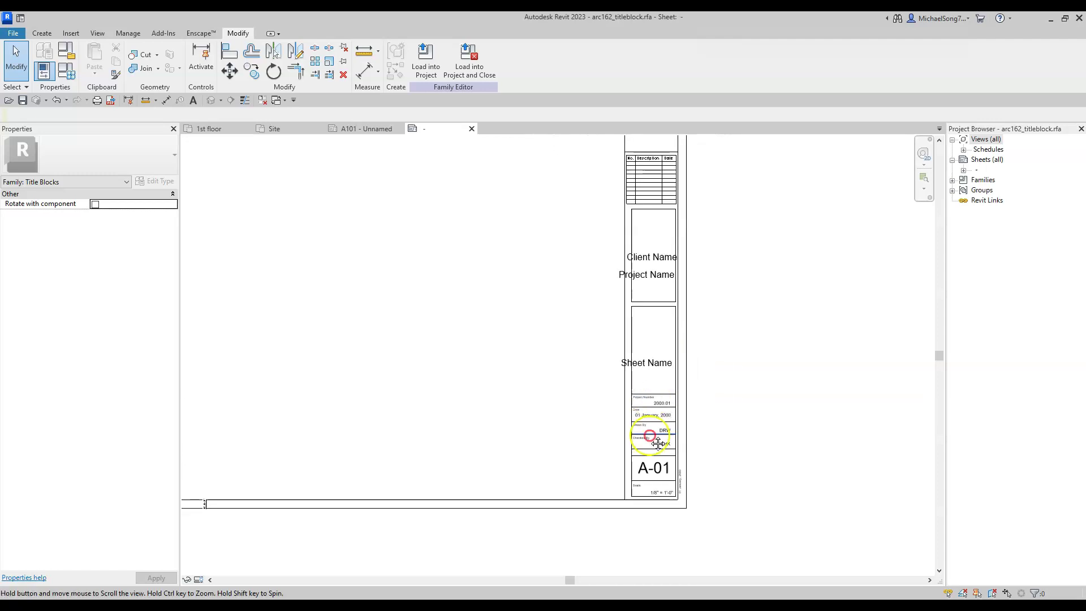
click(651, 379)
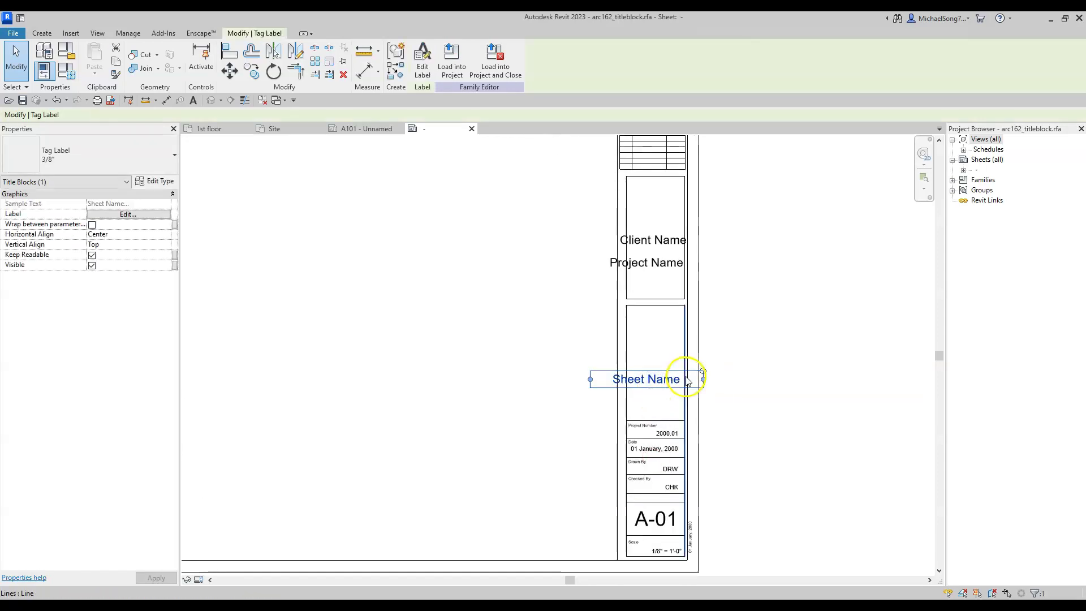
drag(703, 371, 629, 303)
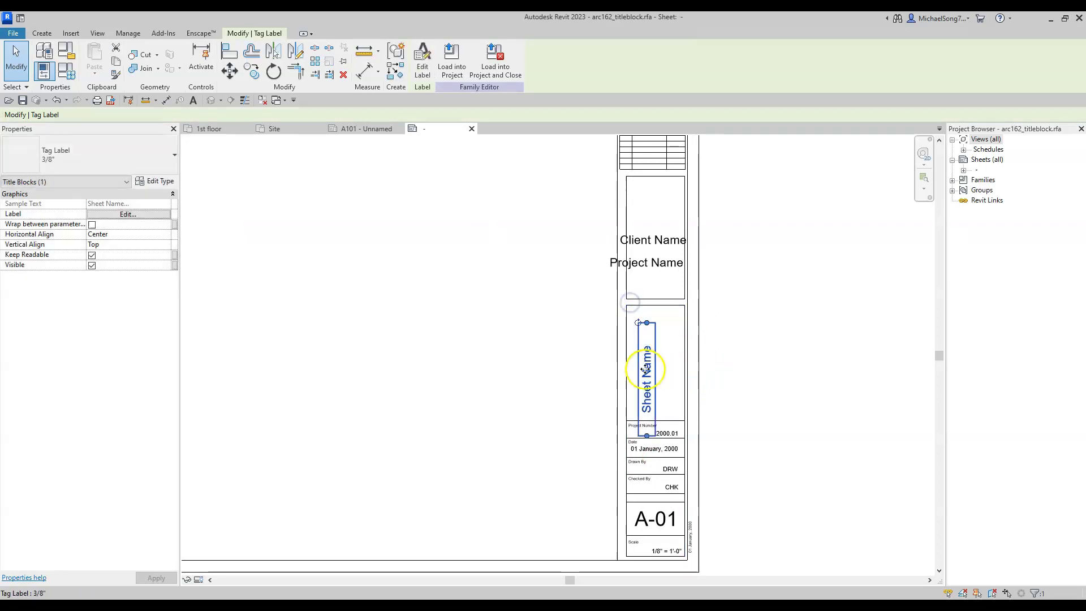
mouse_move(646, 388)
mouse_down()
mouse_move(636, 369)
mouse_move(646, 371)
mouse_up()
scroll(653, 367, up, 3)
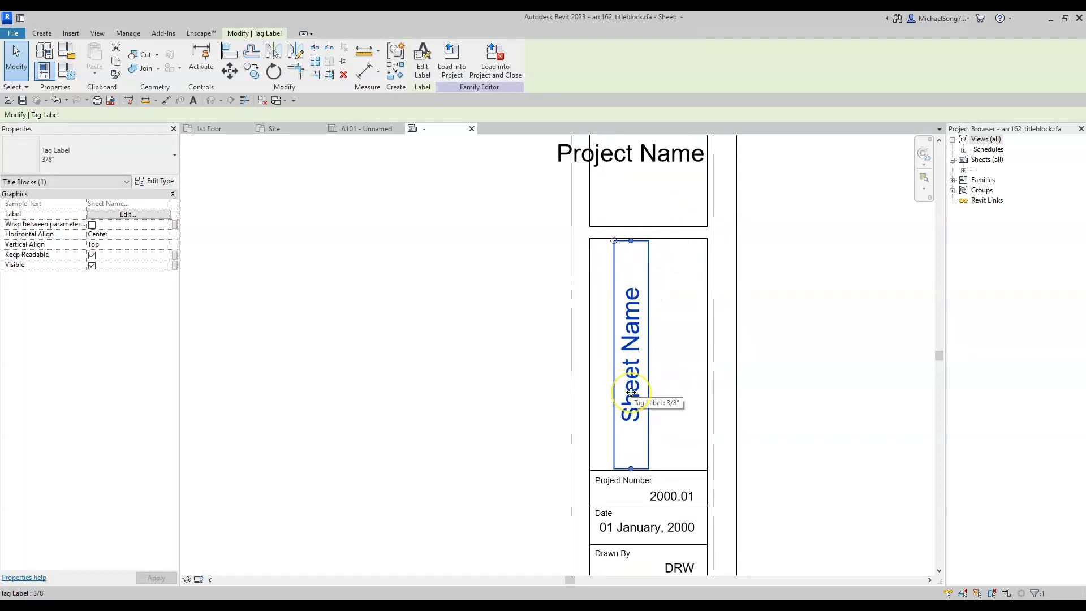
key(Left)
key(Left)
key(Left)
key(Left)
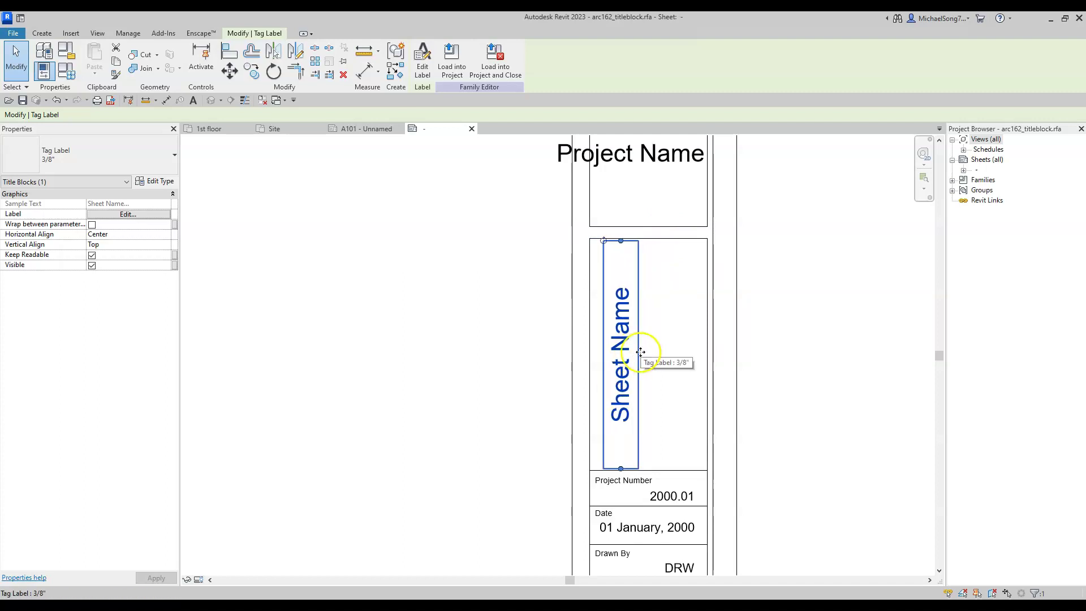
Rotate the Client Name label to read vertically and move it against the left side of the box below the revision schedule.
middle_drag(639, 329, 600, 482)
click(601, 262)
drag(713, 247, 584, 176)
middle_drag(584, 190, 607, 270)
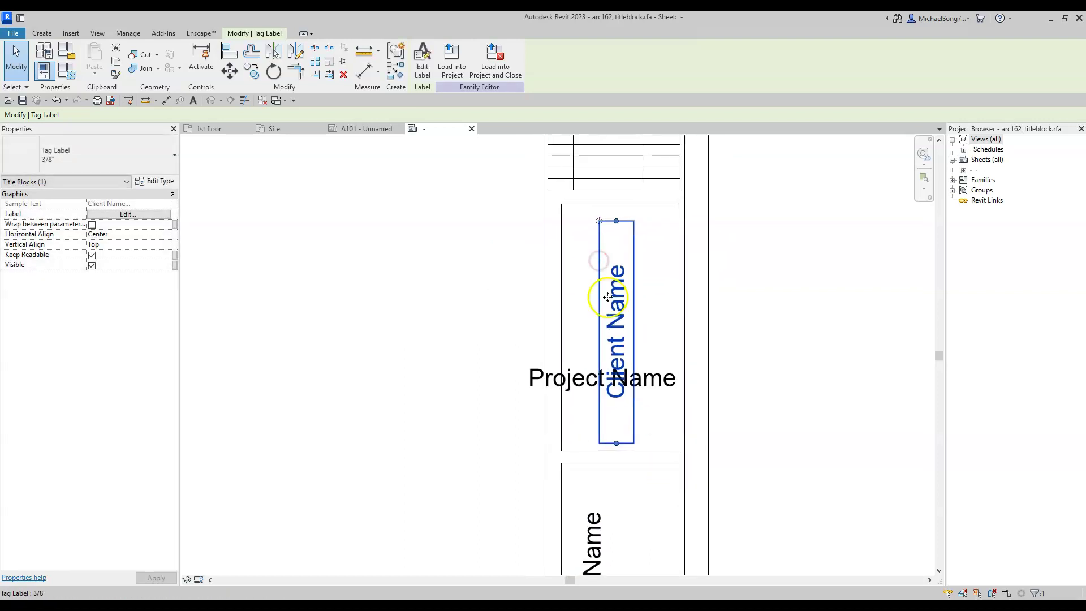
ctrl+drag(609, 297, 575, 297)
Rotate the Project Name label to read vertically and place it just right of the Client Name label.
click(628, 379)
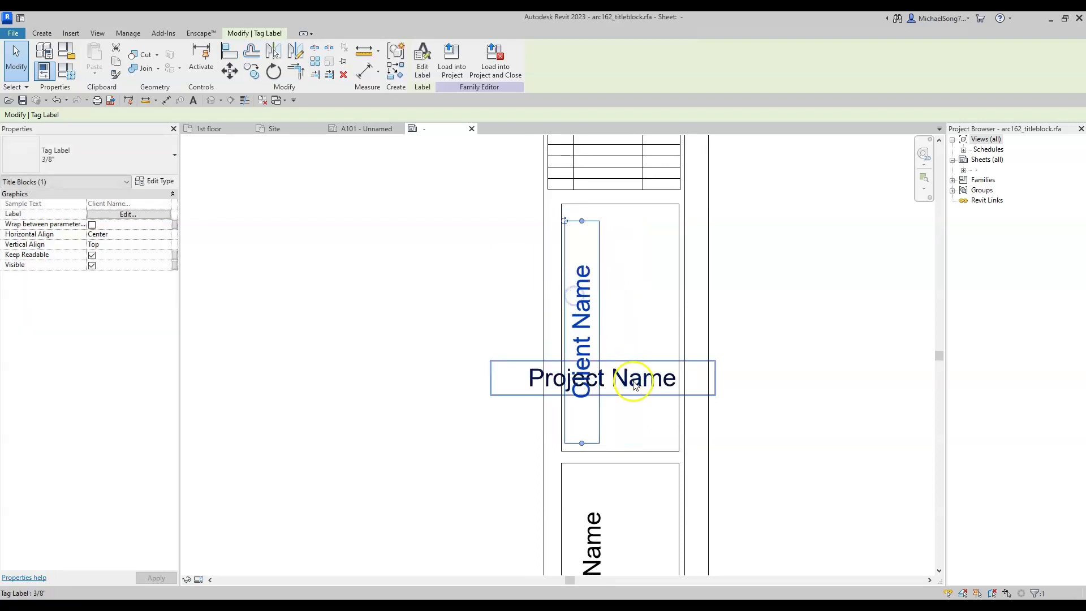
drag(715, 361, 592, 238)
ctrl+drag(604, 374, 622, 321)
click(759, 353)
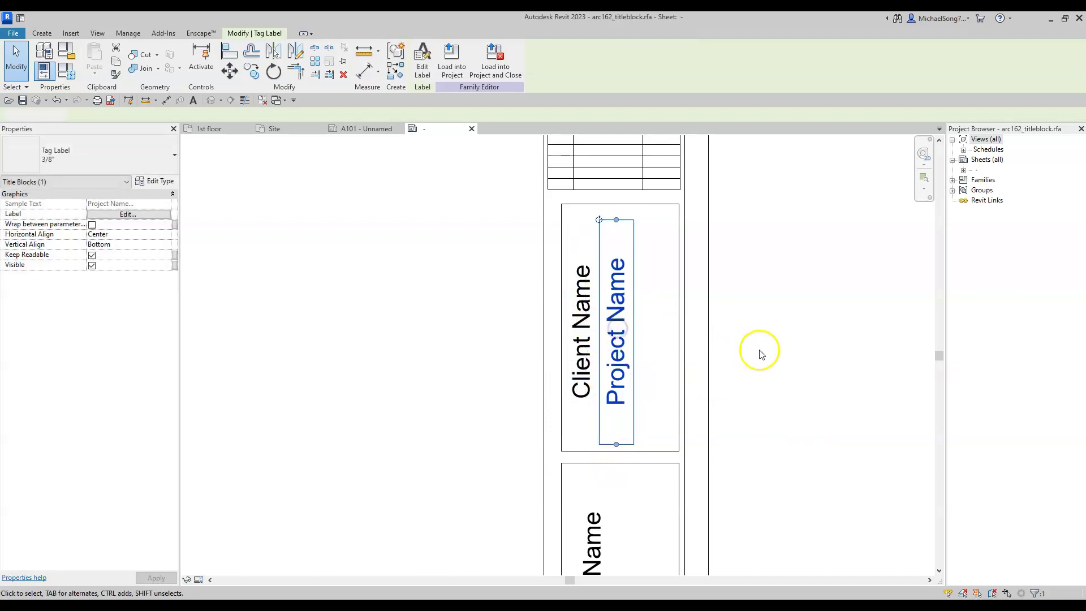
Delete the three small leftover marks on the left, top and bottom edges of the title block's border.
scroll(765, 356, down, 2)
scroll(765, 356, down, 1)
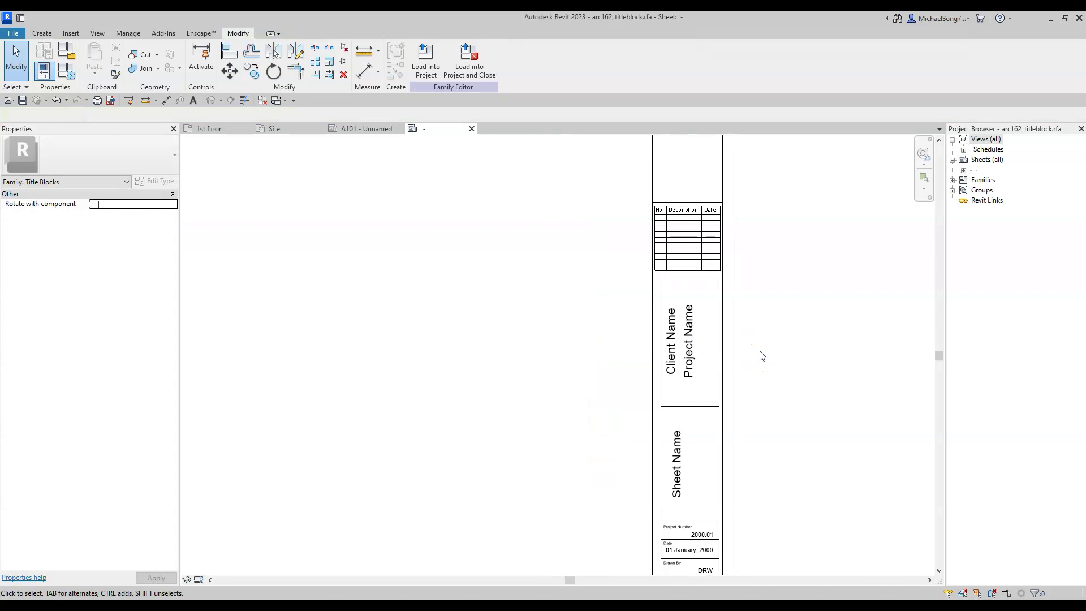
scroll(762, 355, down, 4)
scroll(759, 358, down, 1)
middle_drag(761, 417, 783, 398)
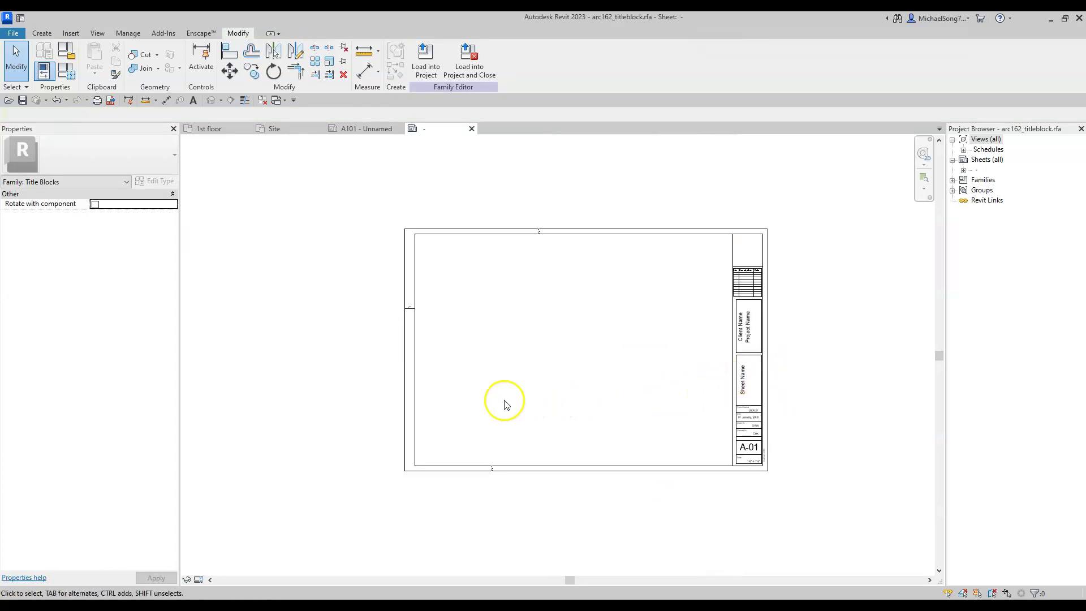
scroll(469, 373, up, 1)
drag(381, 292, 480, 352)
drag(517, 195, 609, 271)
drag(468, 452, 526, 509)
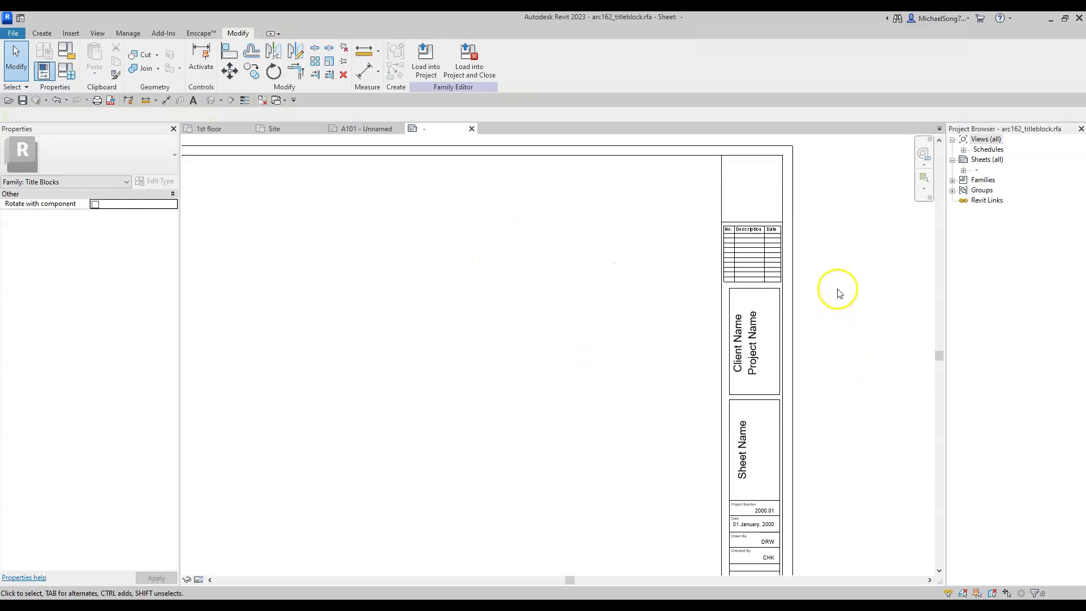
Save the title block family and load it into the Eastridge project.
scroll(813, 393, up, 2)
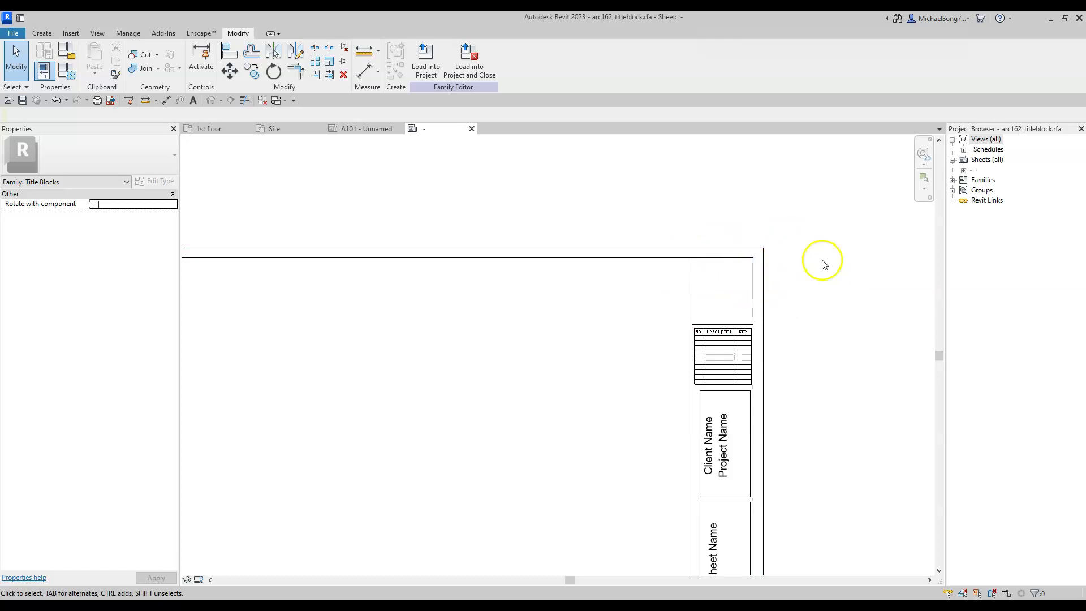
click(70, 33)
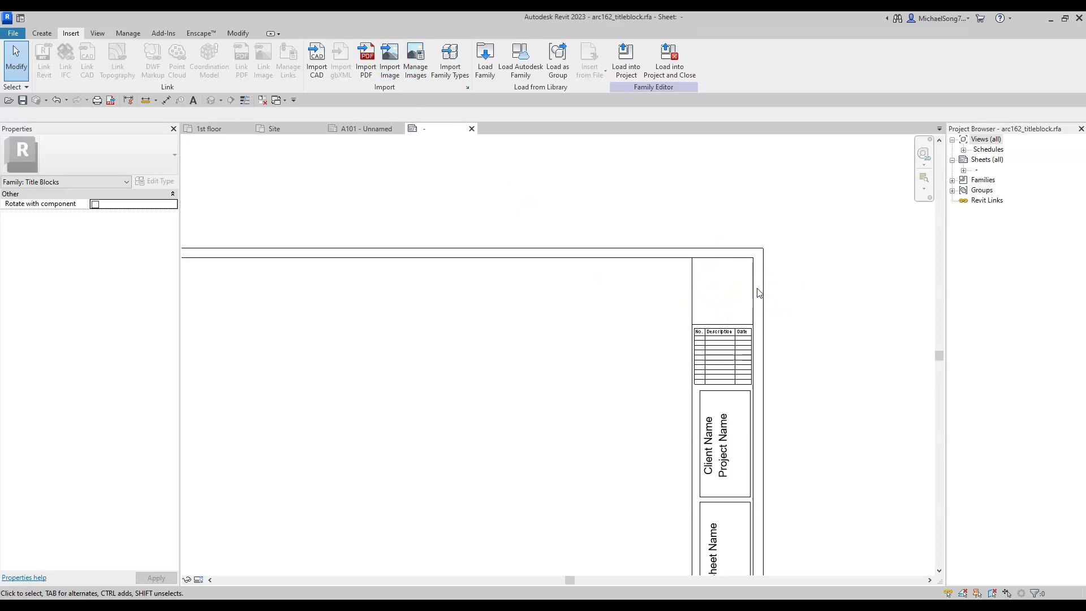
middle_drag(717, 441, 722, 411)
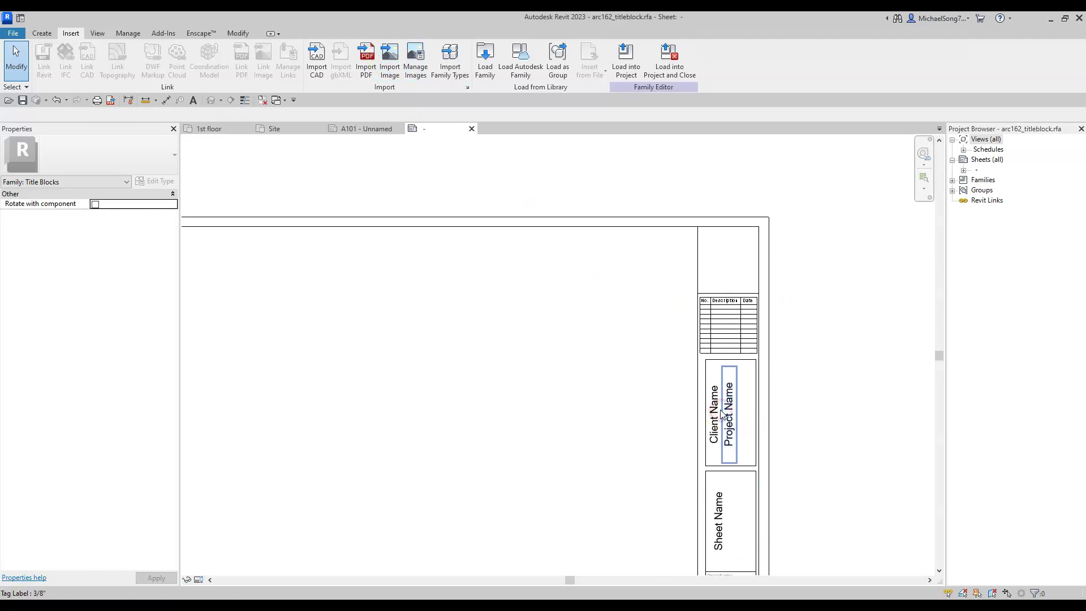
scroll(613, 228, down, 3)
middle_drag(563, 277, 592, 274)
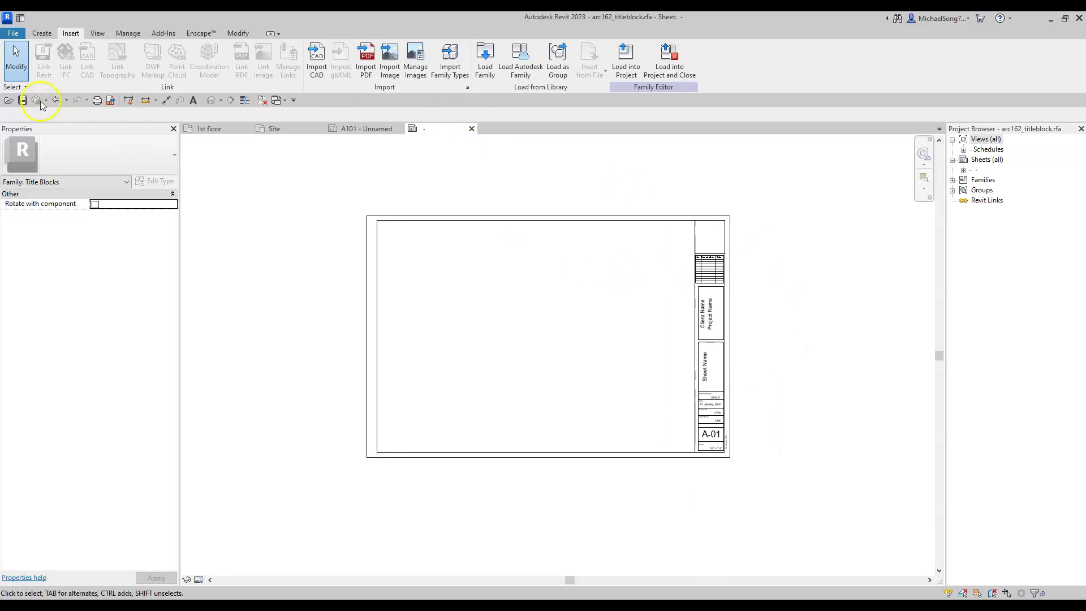
click(23, 101)
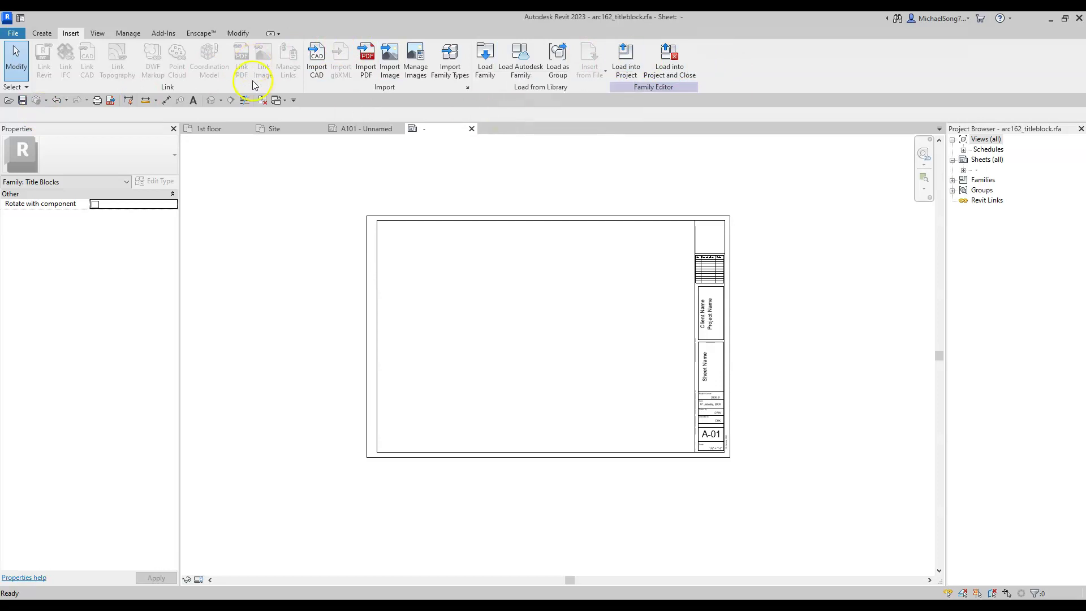
click(624, 60)
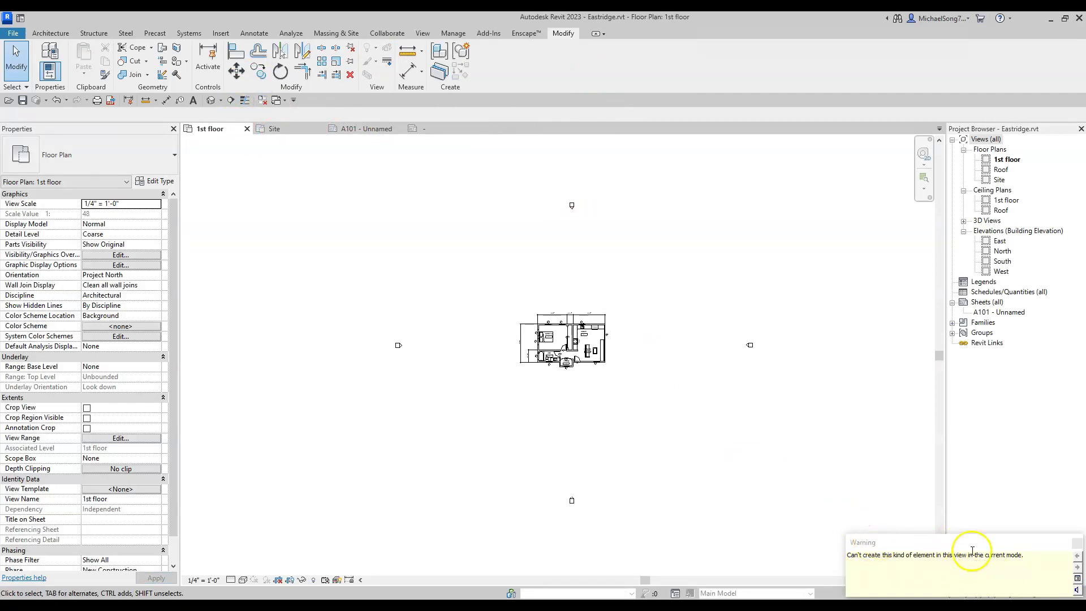
Open sheet A101 and change its title block to the E1 30x42 Horizontal type of arc162_titleblock.
click(1008, 159)
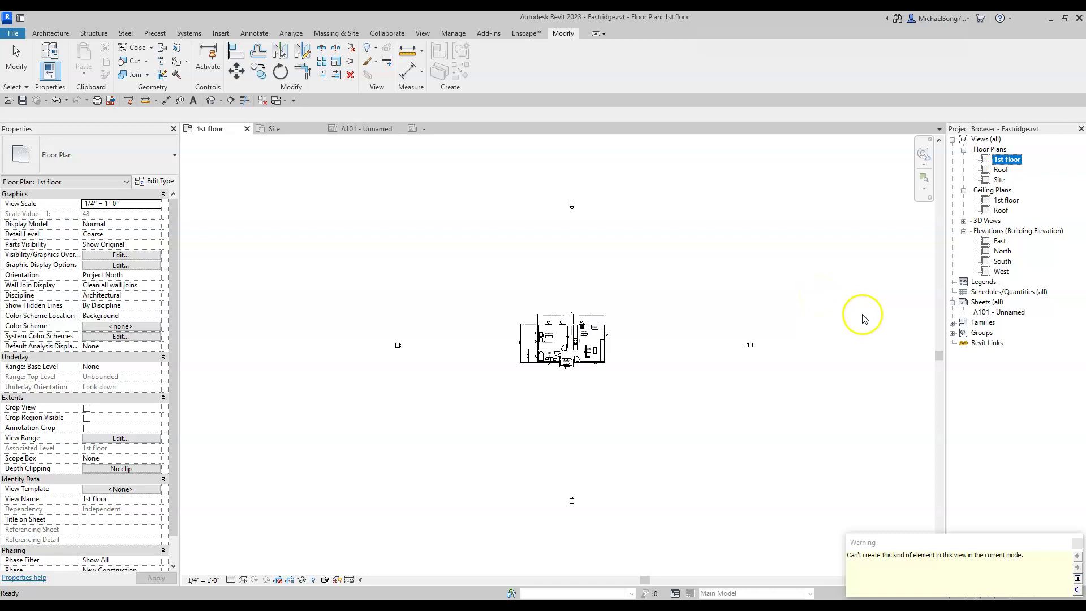
double_click(1012, 313)
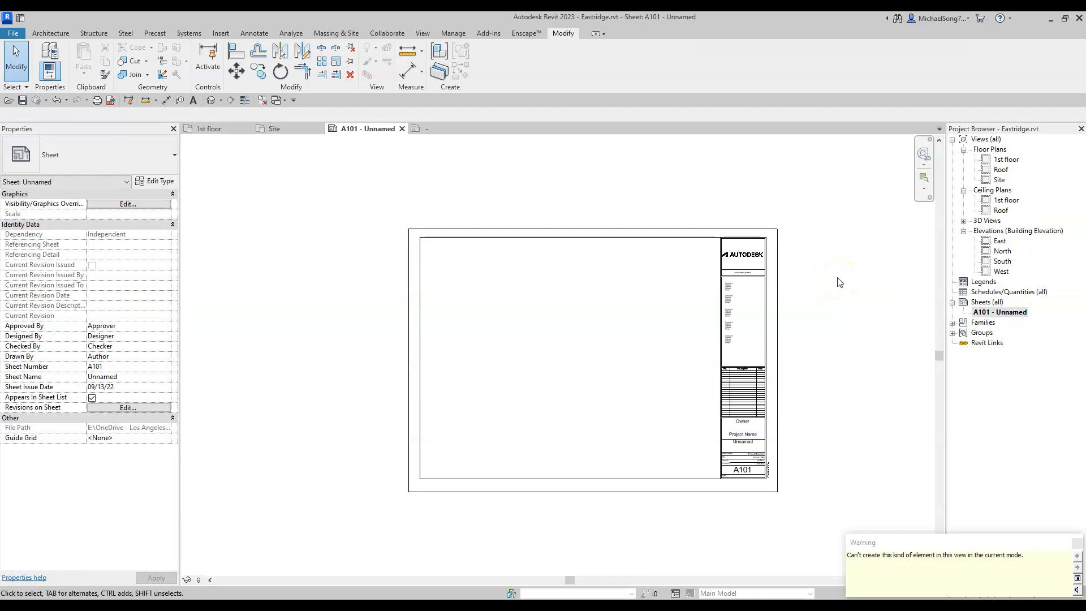
click(769, 332)
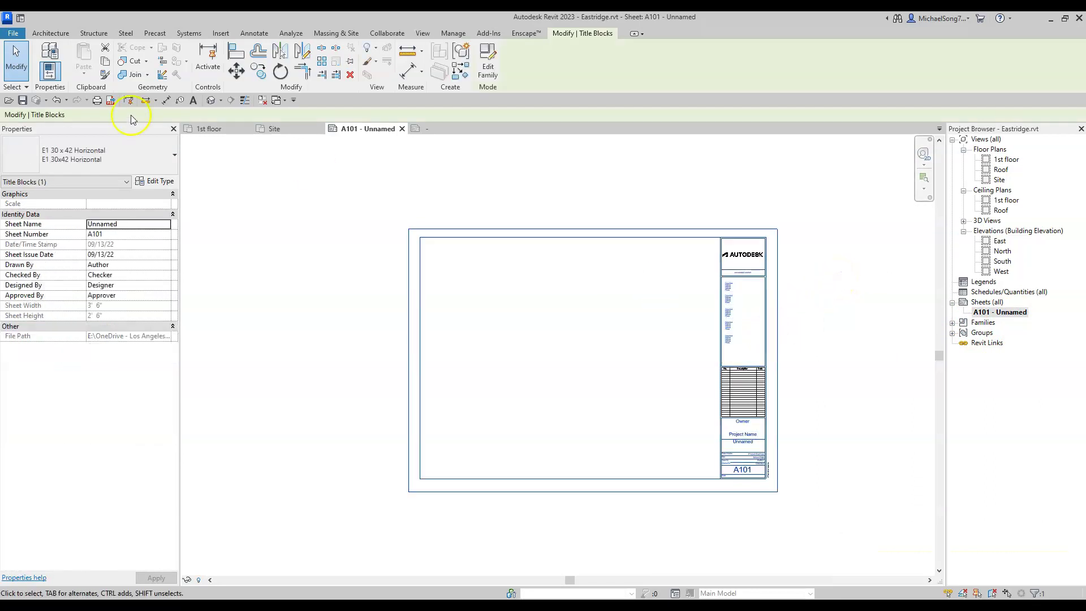
click(157, 162)
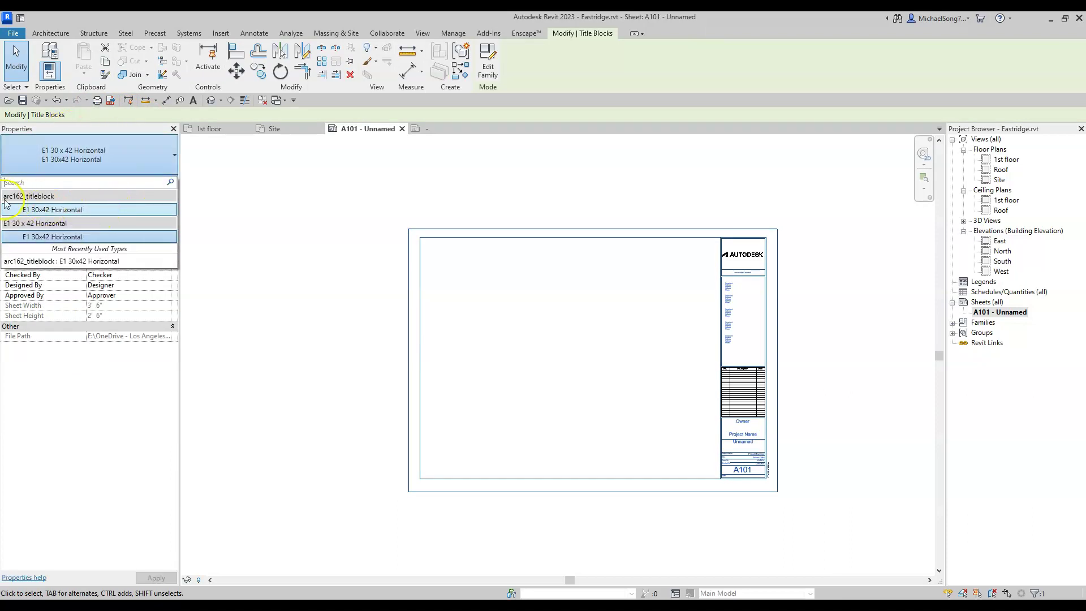
click(74, 211)
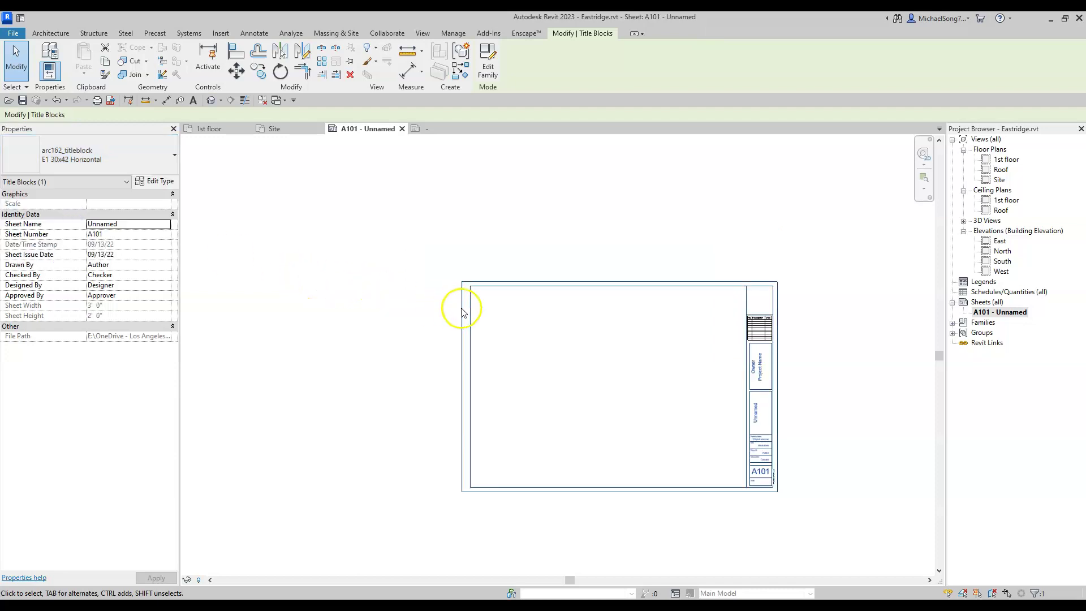
click(648, 377)
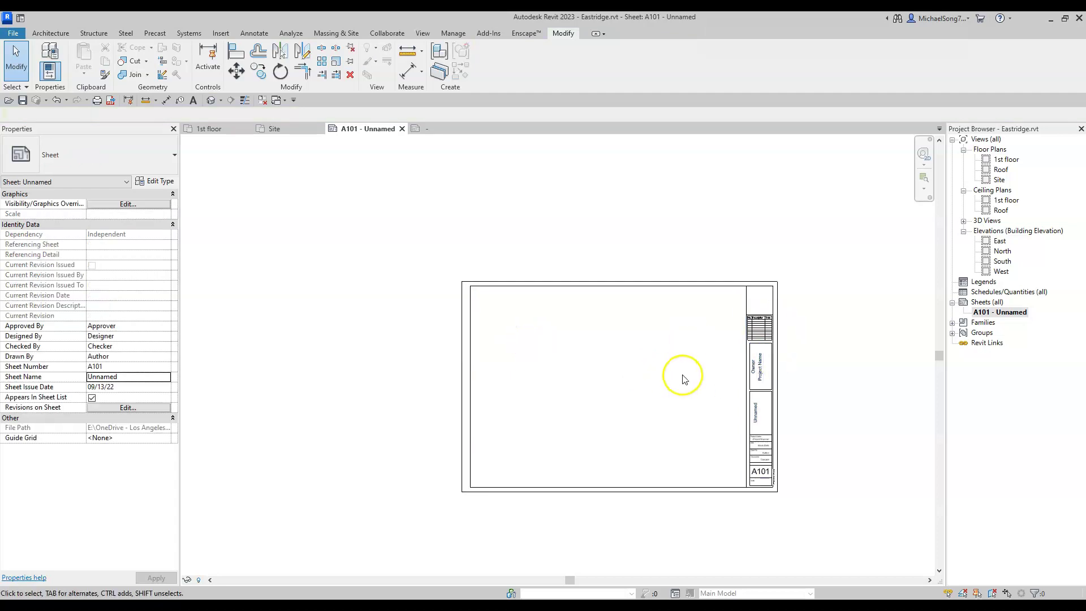
Return to the title block family and rename its E1 30x42 Horizontal type to Arc D_my first TB.
click(425, 130)
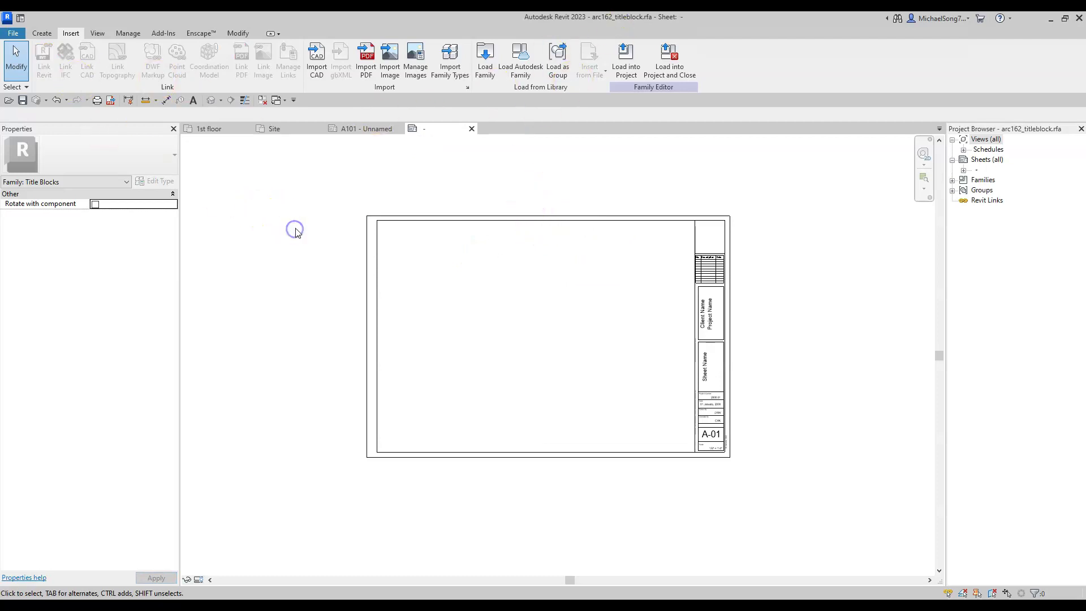
click(42, 34)
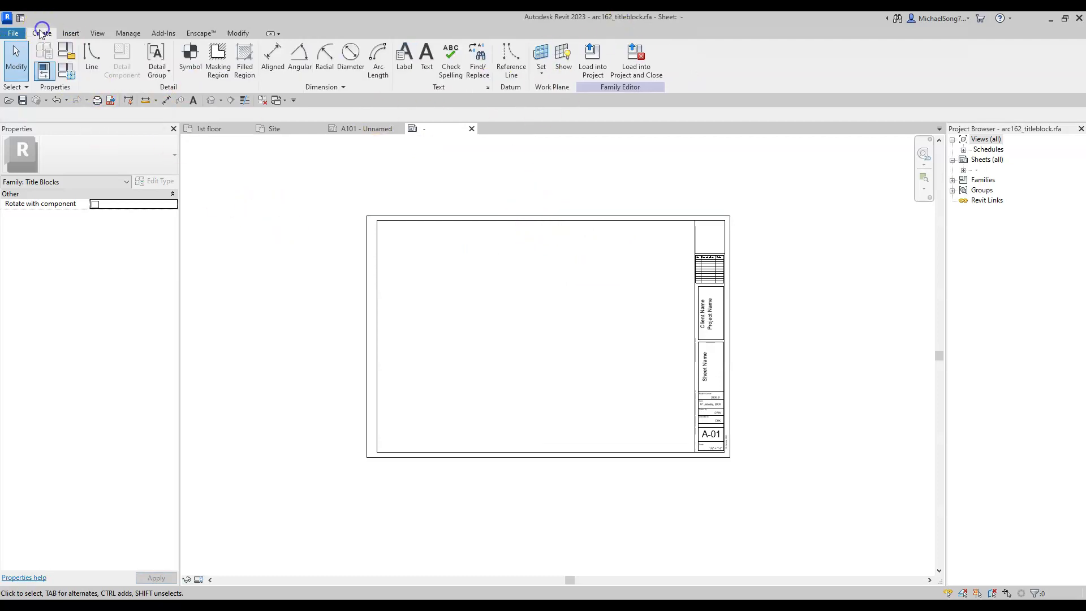
click(70, 78)
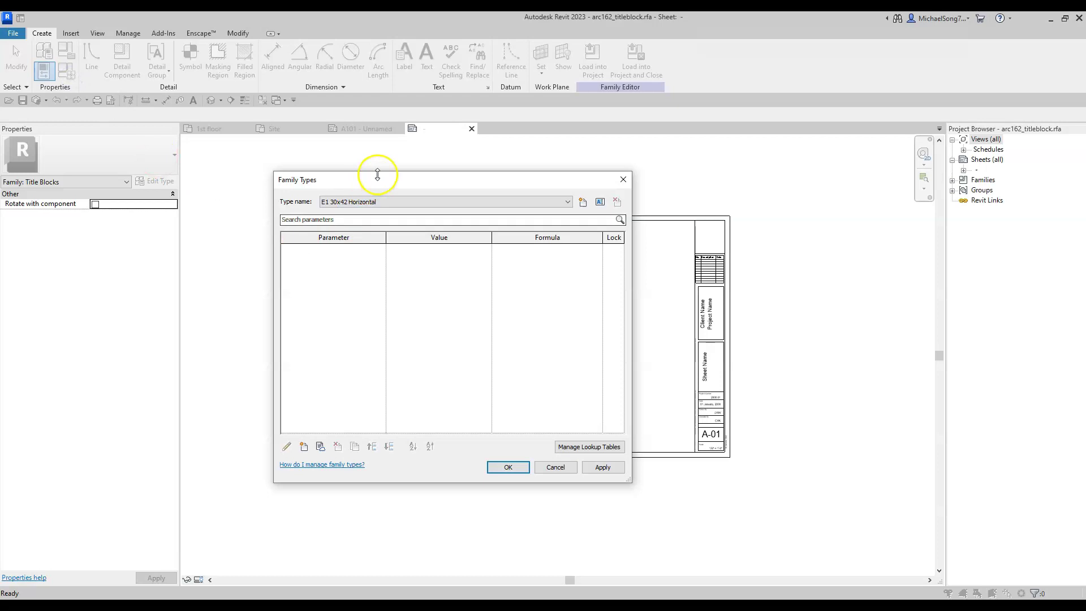
drag(381, 179, 733, 286)
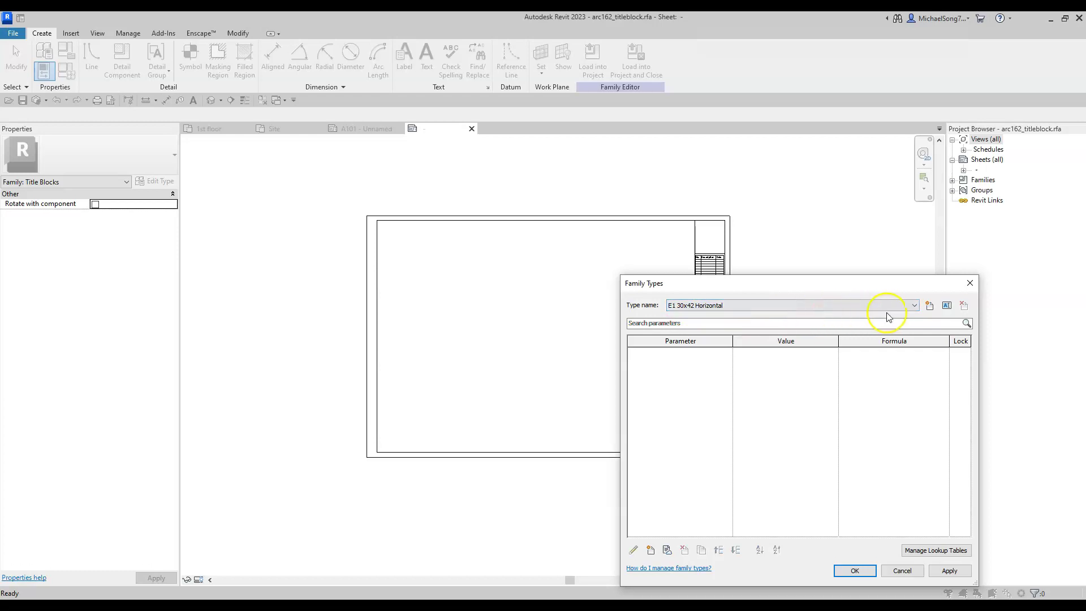
click(948, 306)
text(Arc D_my first TB)
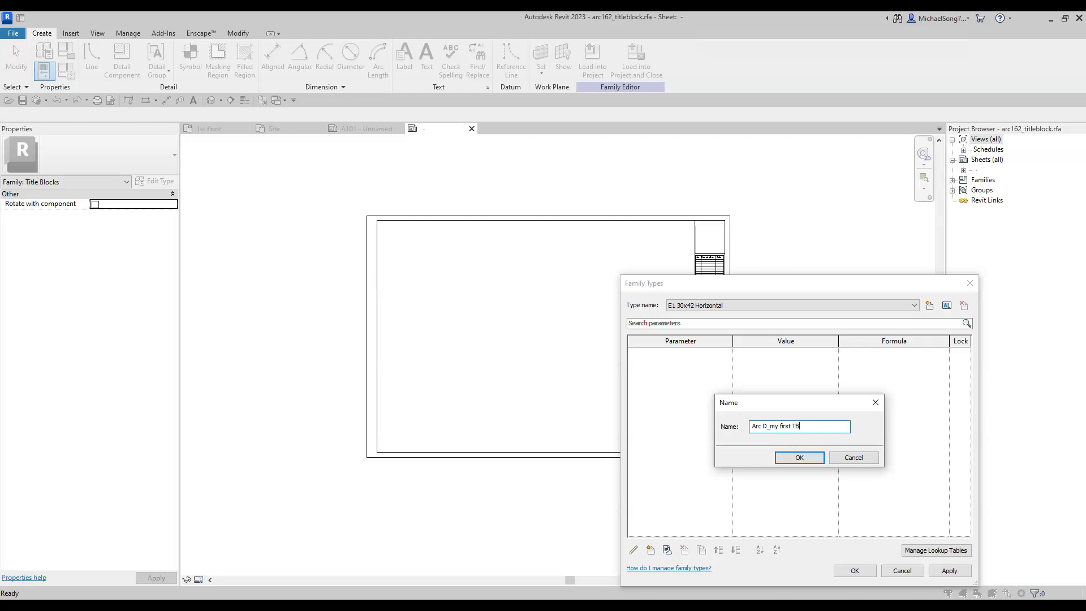
click(807, 464)
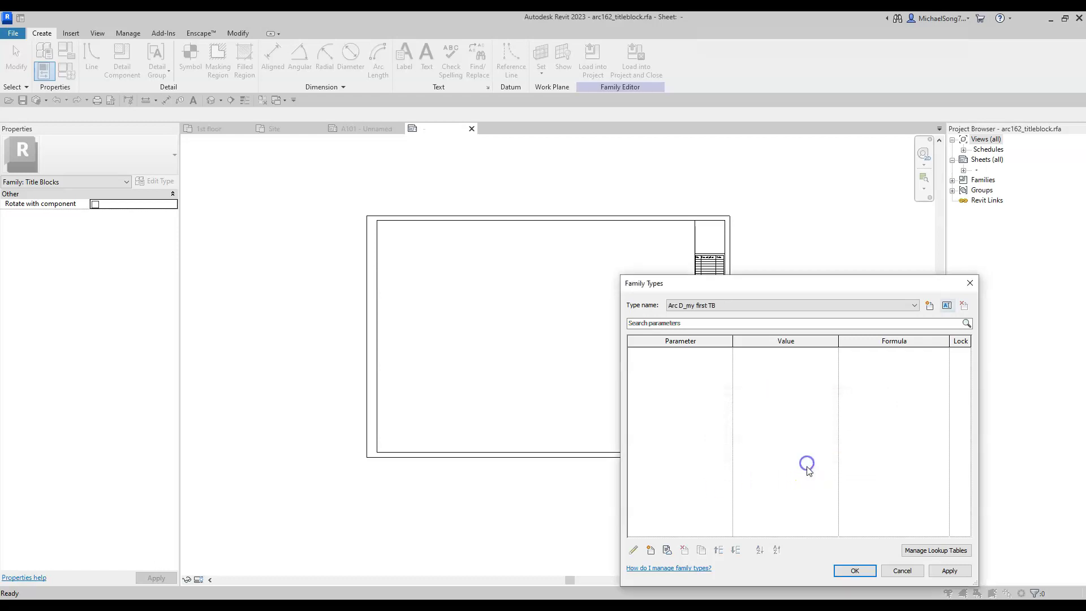
click(855, 569)
Reload the family, overwriting the existing version and its parameter values, and switch sheet A101's title block to Arc D_my first TB.
click(592, 62)
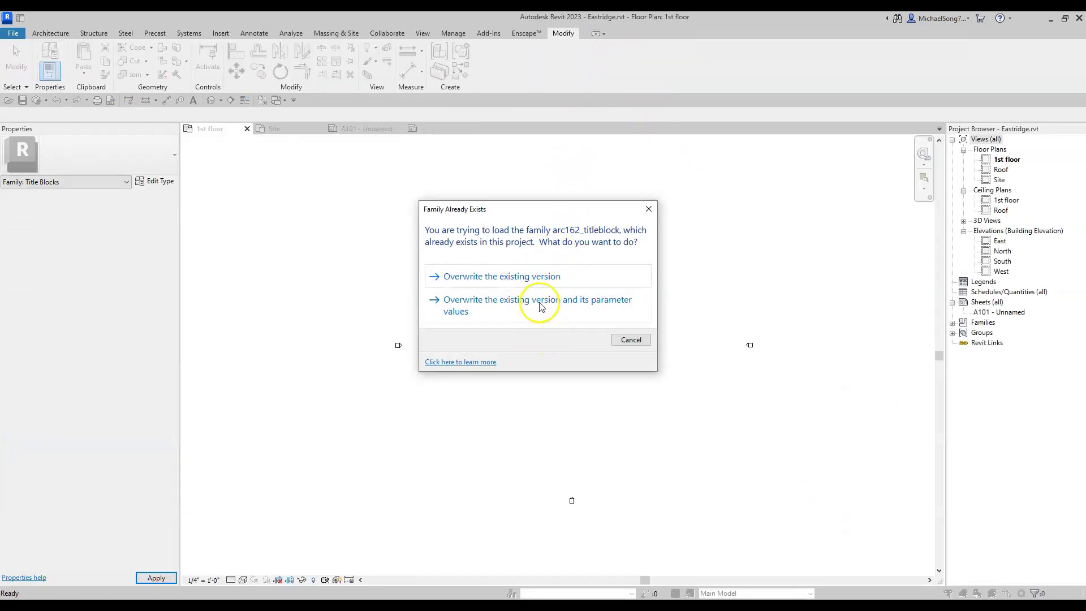
click(540, 303)
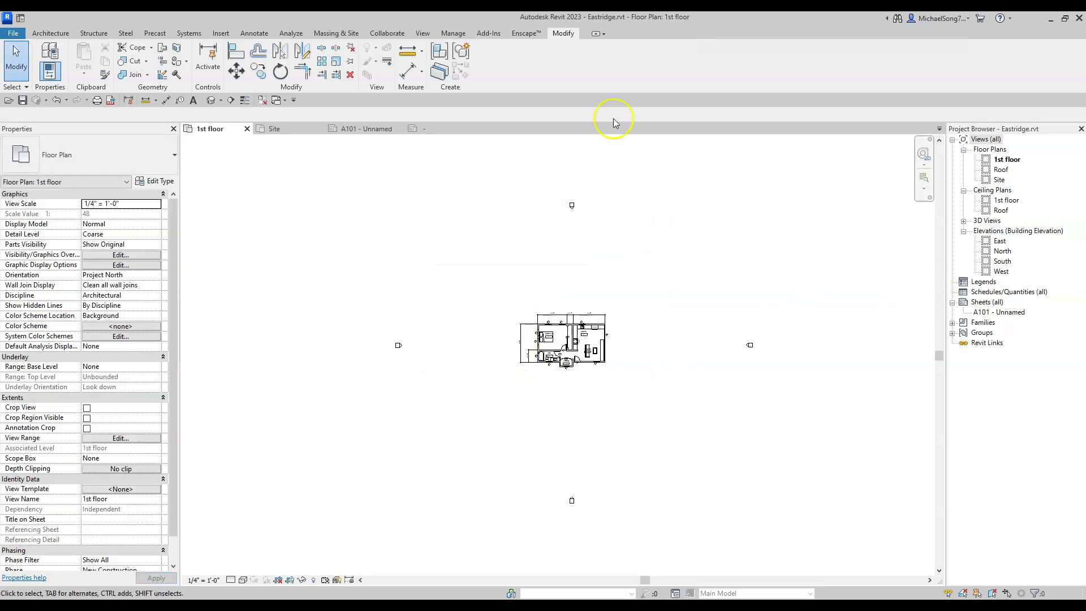
click(354, 129)
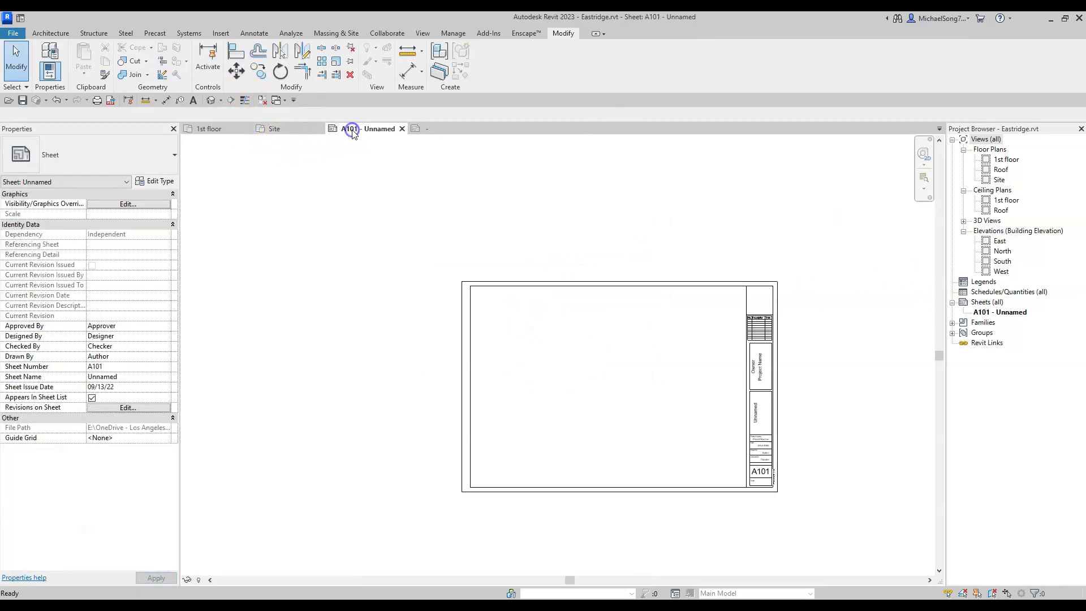
click(522, 290)
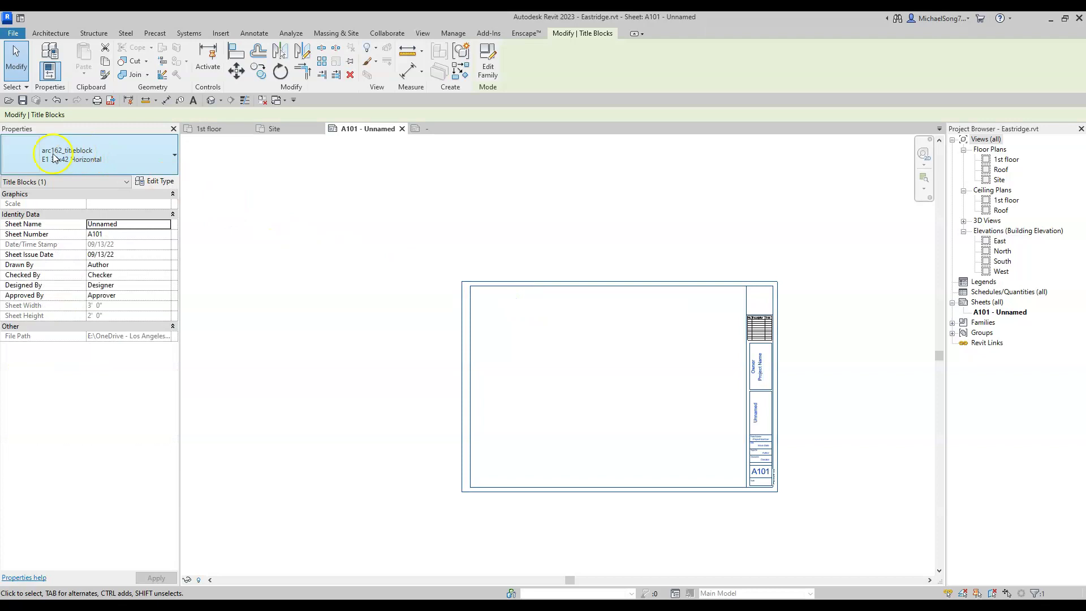
click(99, 160)
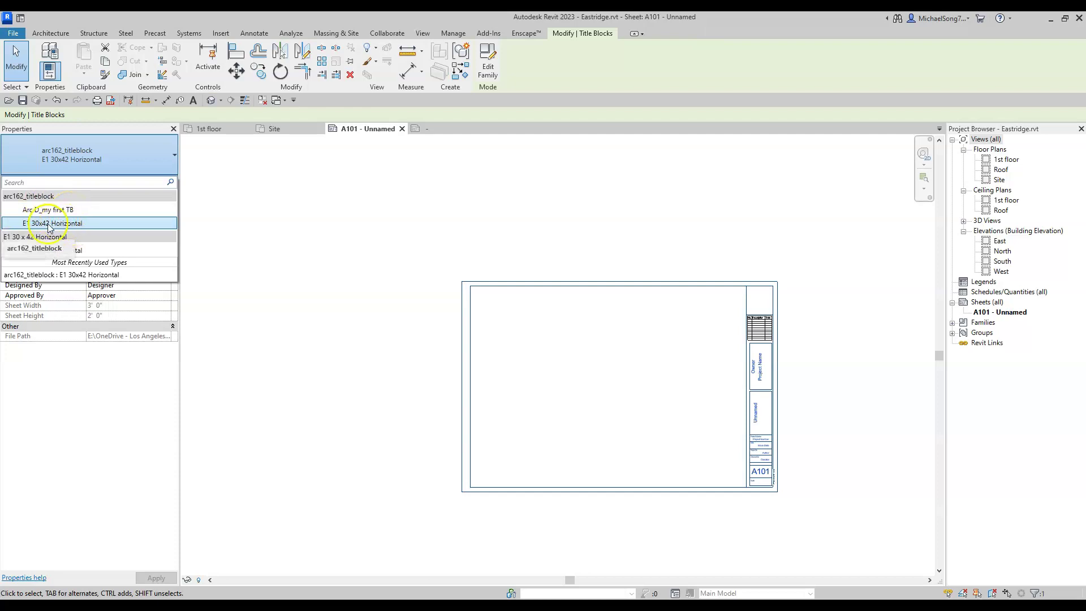
click(73, 210)
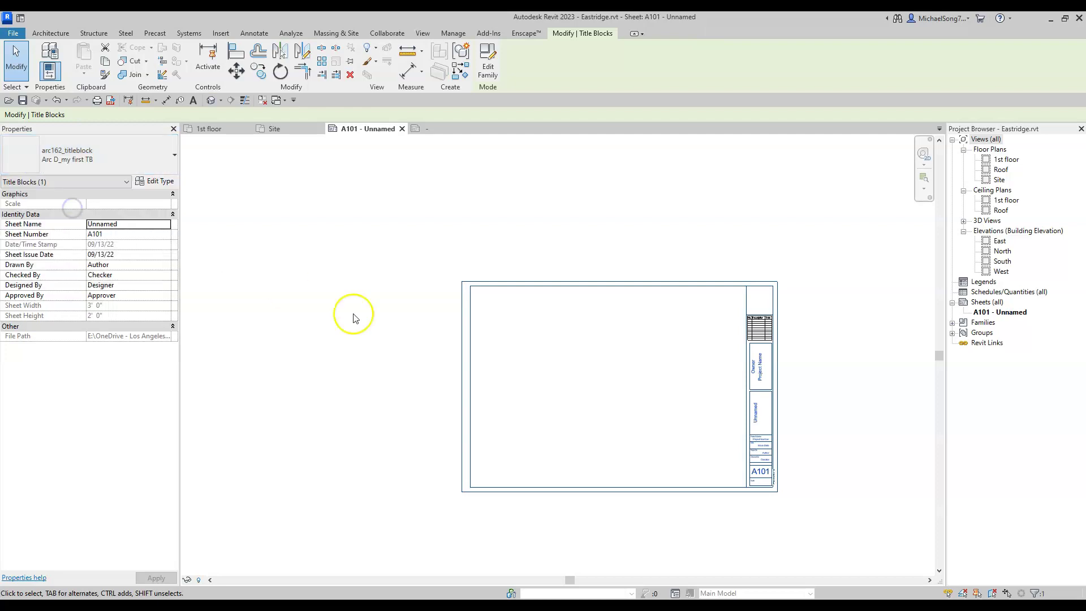
click(558, 344)
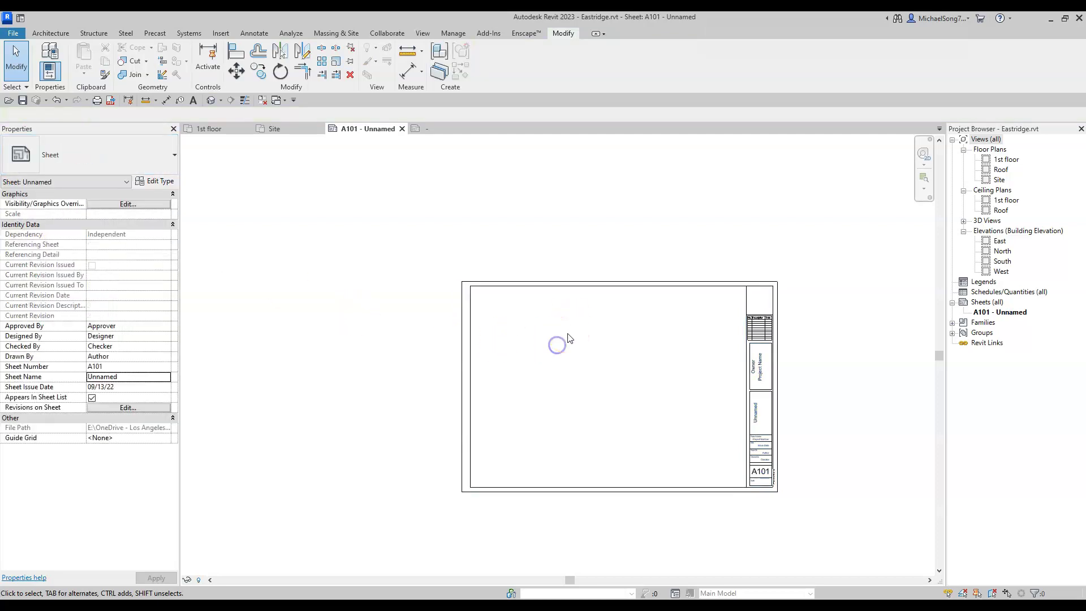
Examine the types of the arc162_titleblock family among the project's annotation symbol families.
click(953, 323)
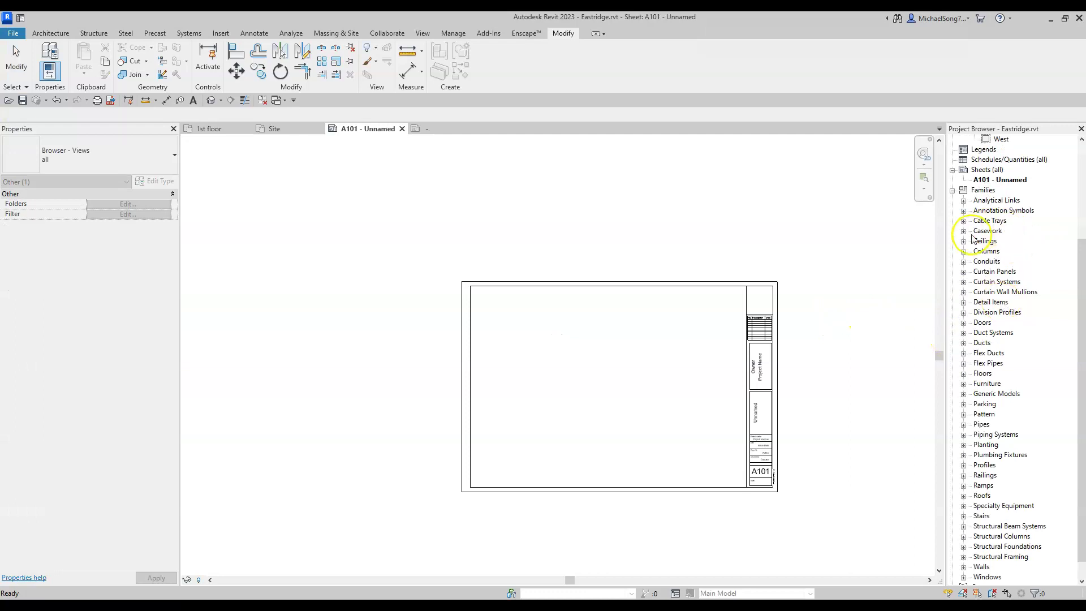
click(963, 211)
click(975, 241)
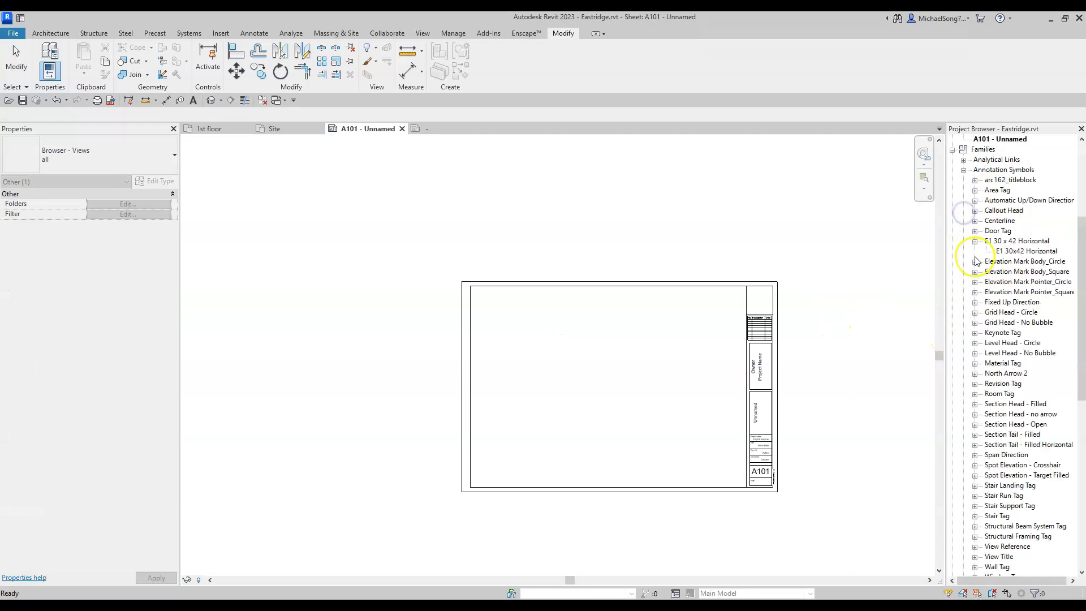
click(975, 180)
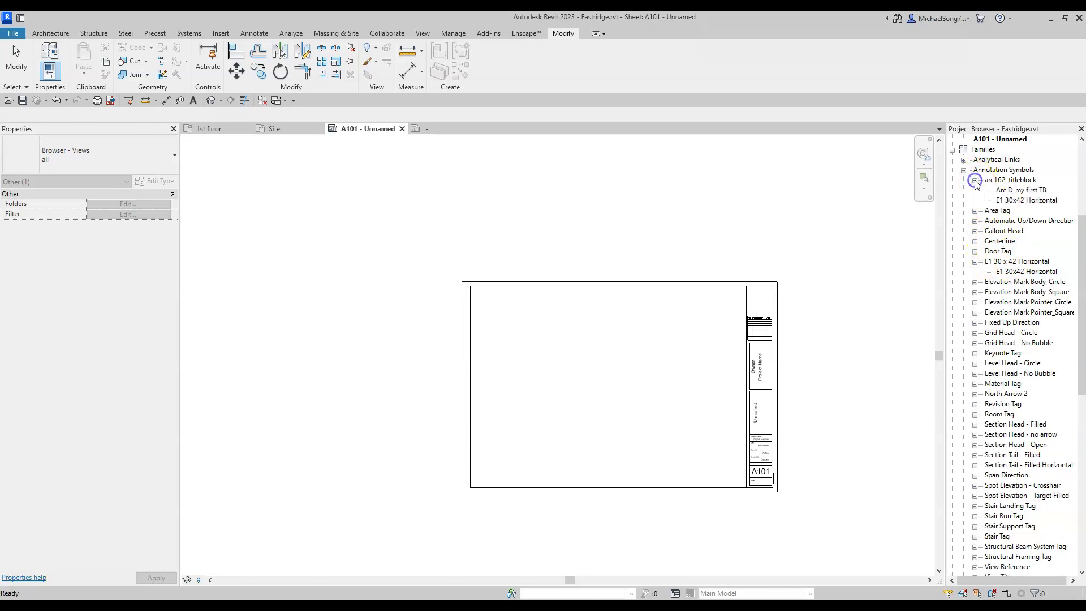
click(1028, 201)
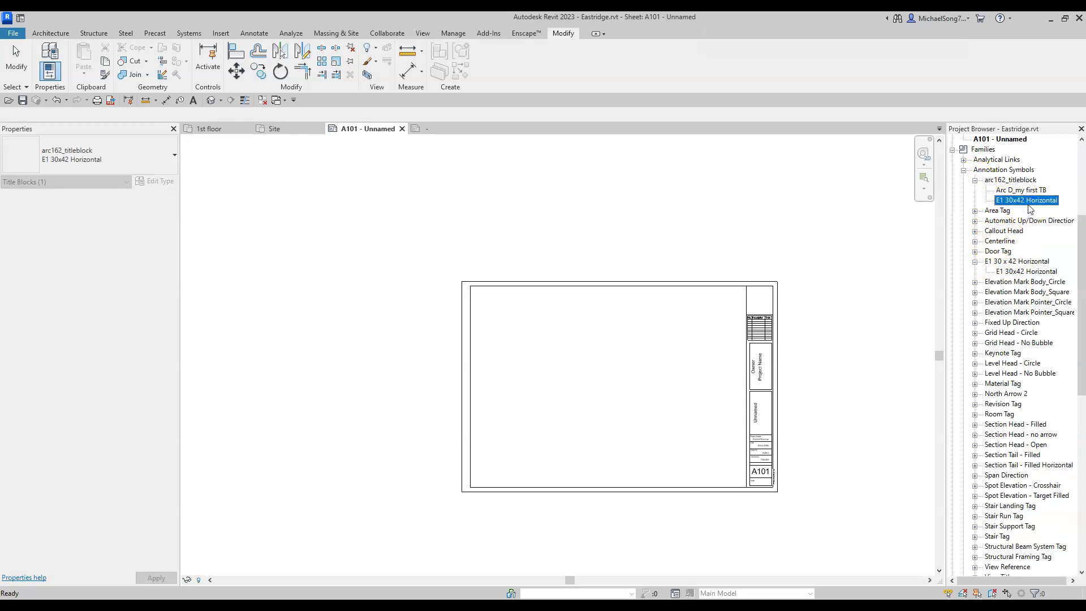
right_click(1033, 206)
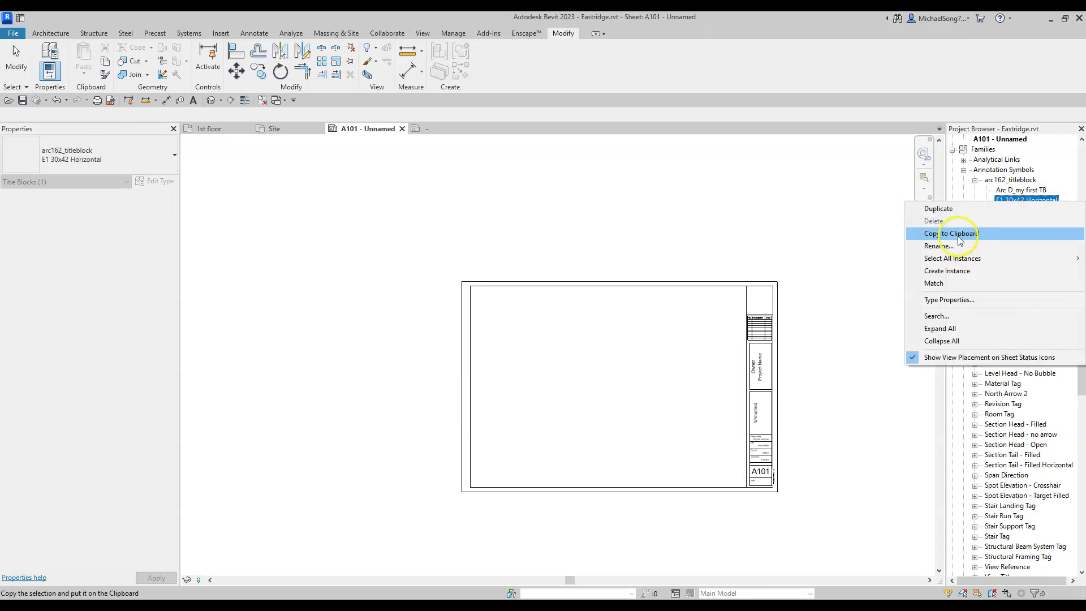
click(941, 232)
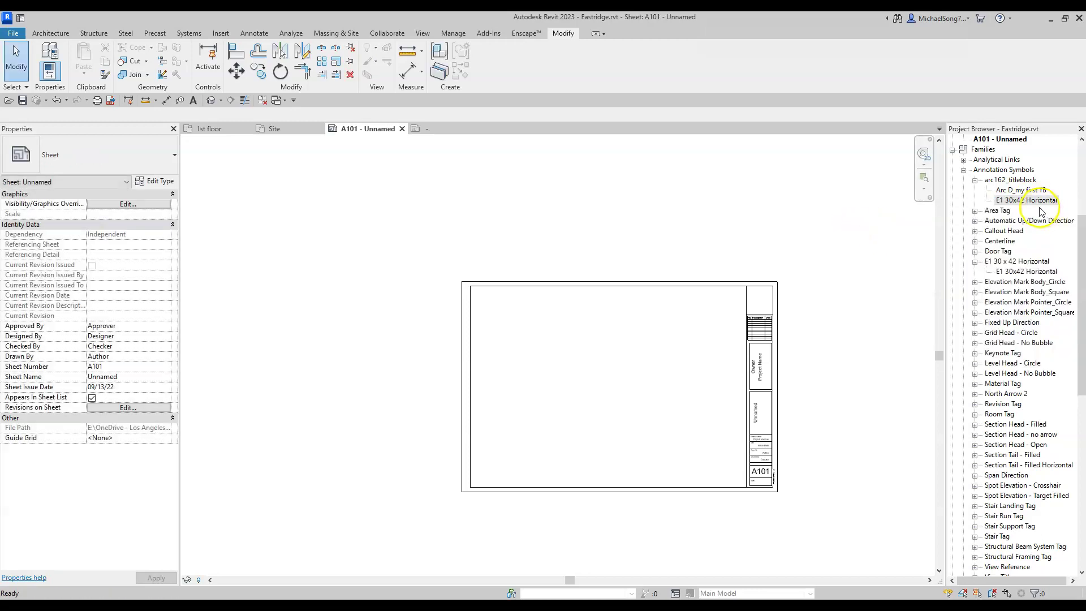
click(905, 232)
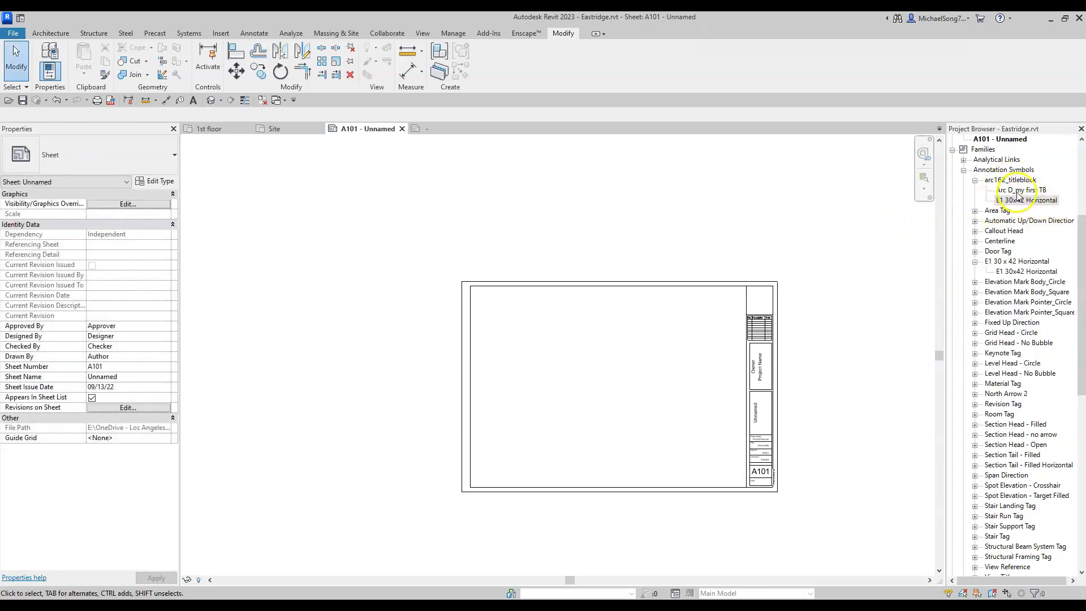
click(1018, 193)
right_click(1020, 193)
key(Escape)
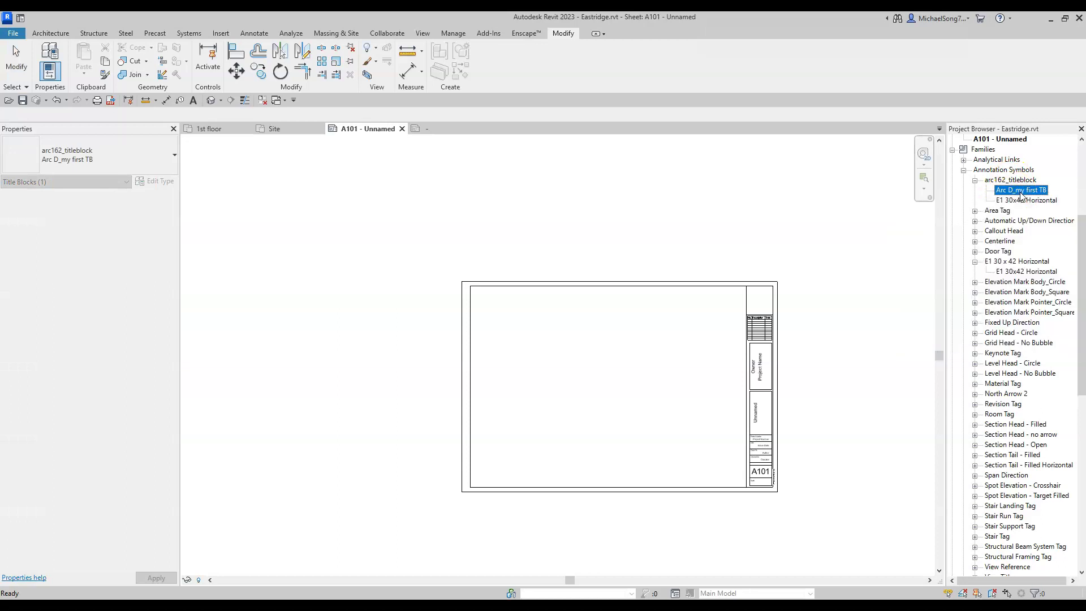
click(1018, 200)
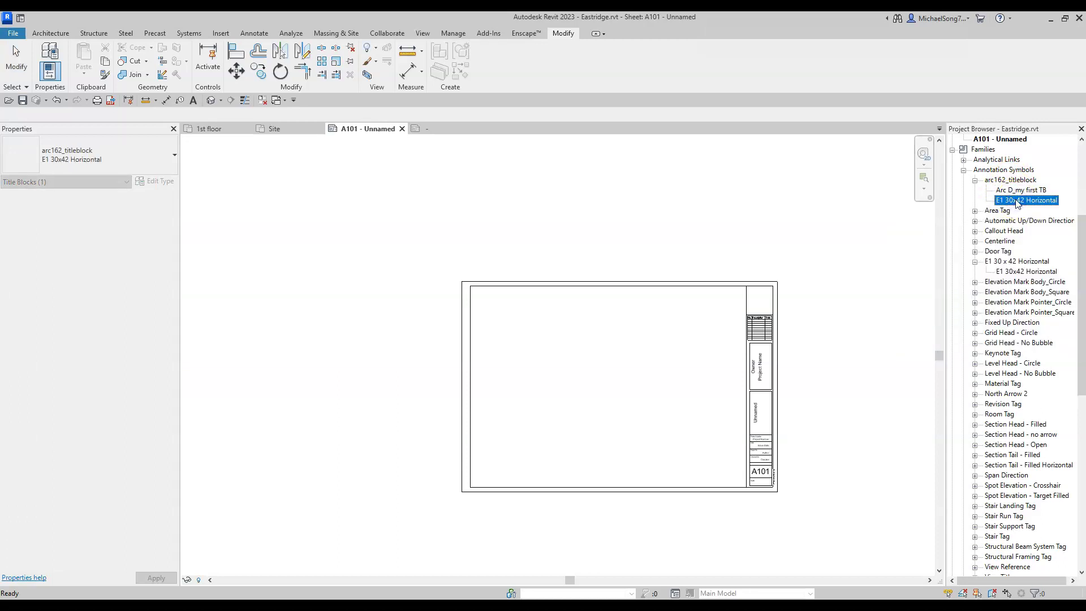
click(753, 256)
scroll(823, 221, down, 3)
middle_drag(837, 312, 748, 309)
scroll(759, 283, up, 2)
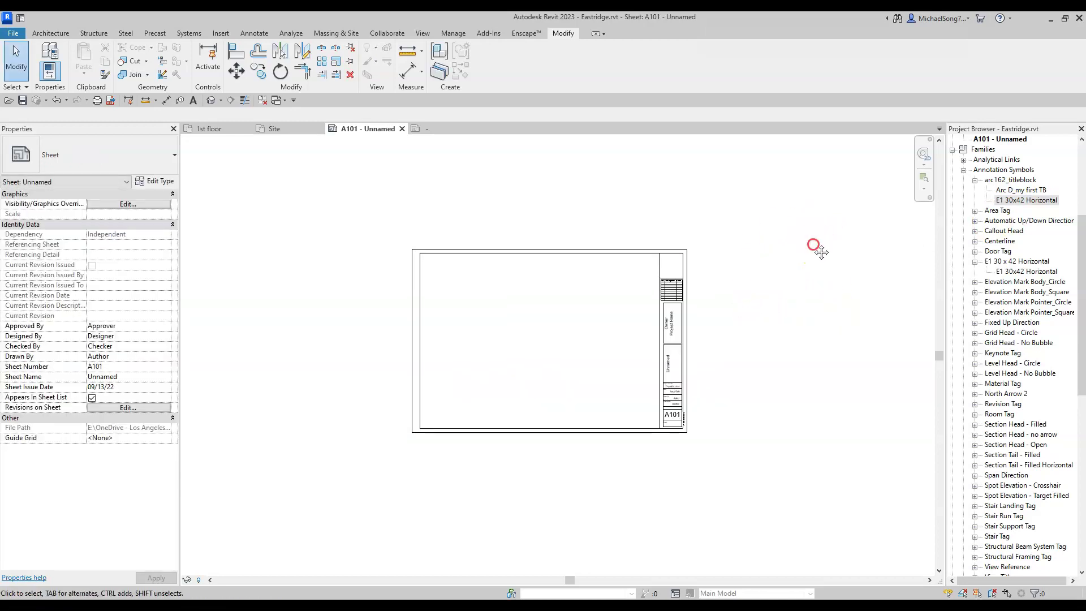
middle_drag(820, 245, 859, 284)
click(1011, 191)
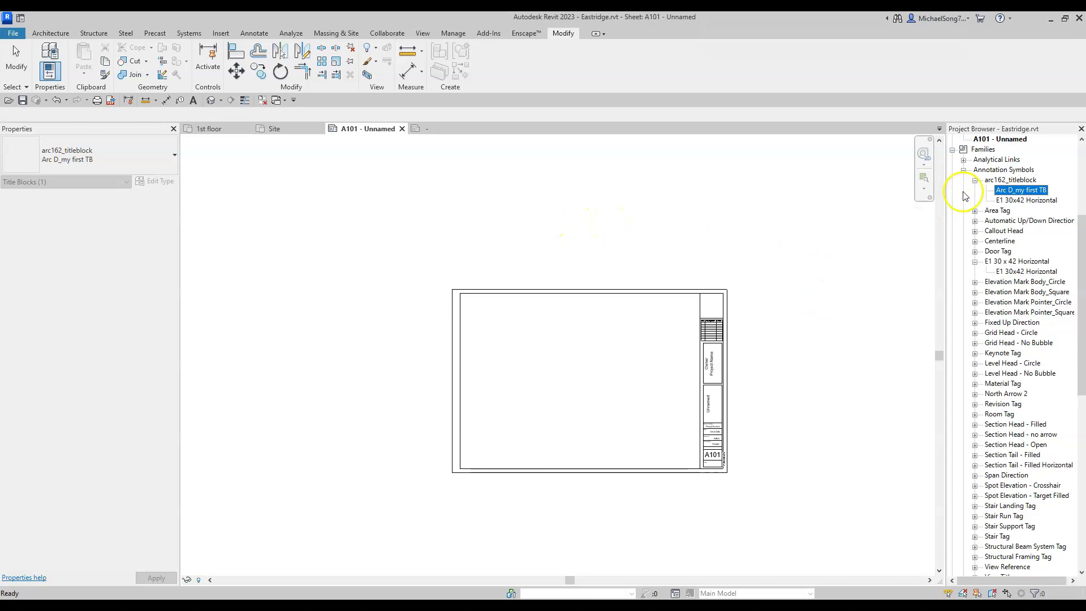
click(550, 192)
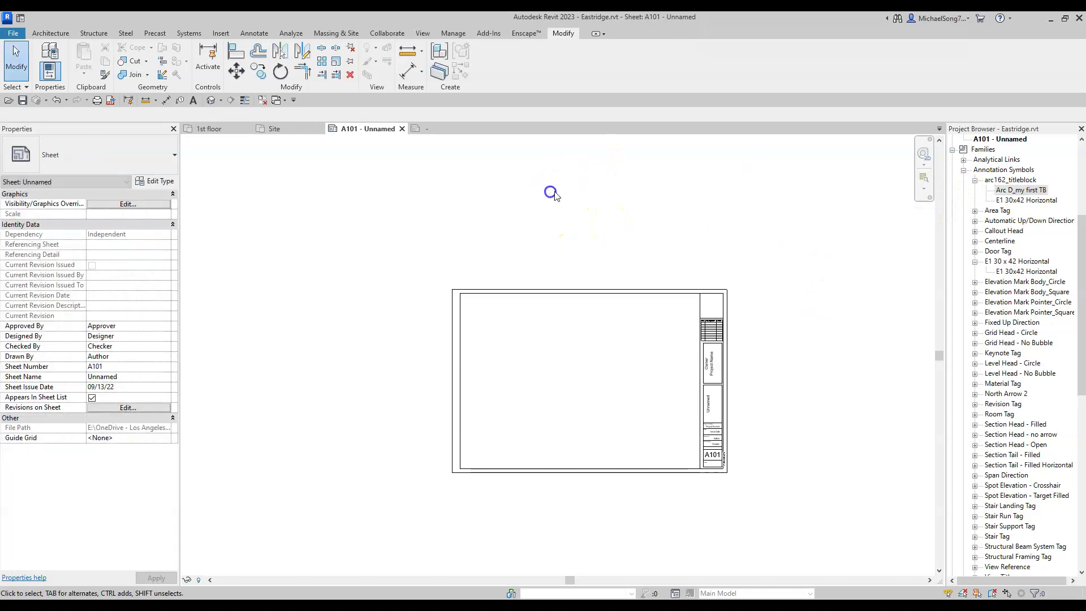
click(975, 180)
click(775, 210)
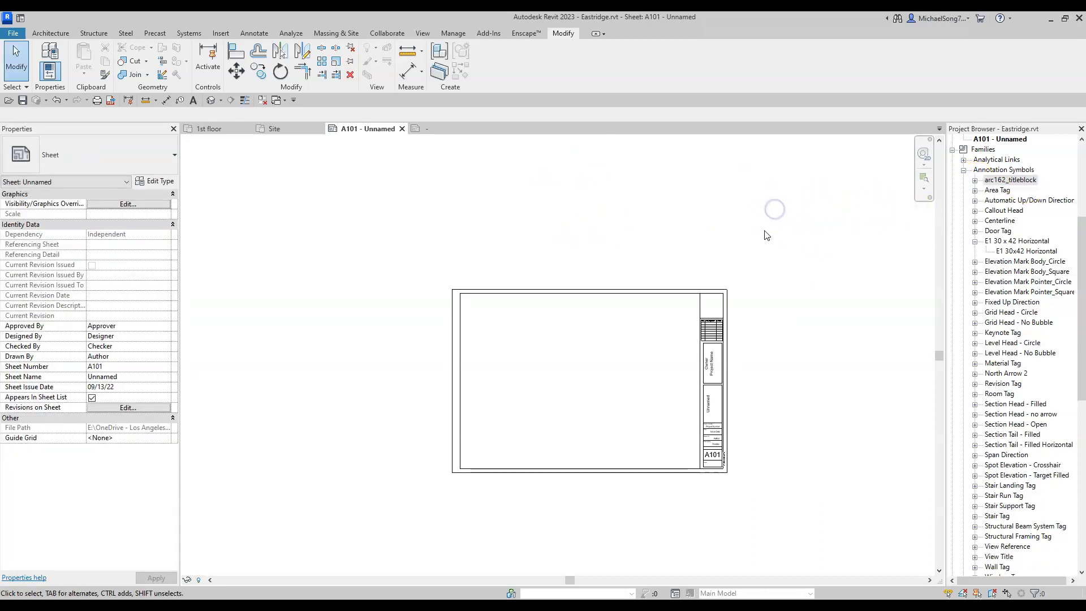
Return to the arc162_titleblock family and close it, saving its changes.
scroll(733, 452, up, 3)
middle_drag(747, 336, 768, 395)
scroll(777, 426, down, 2)
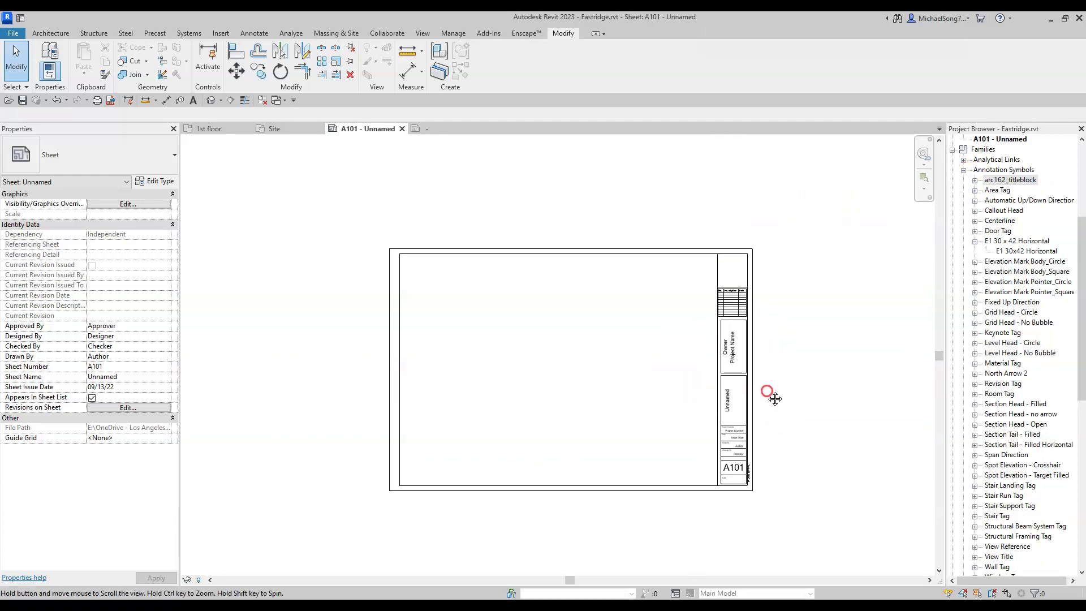
click(435, 133)
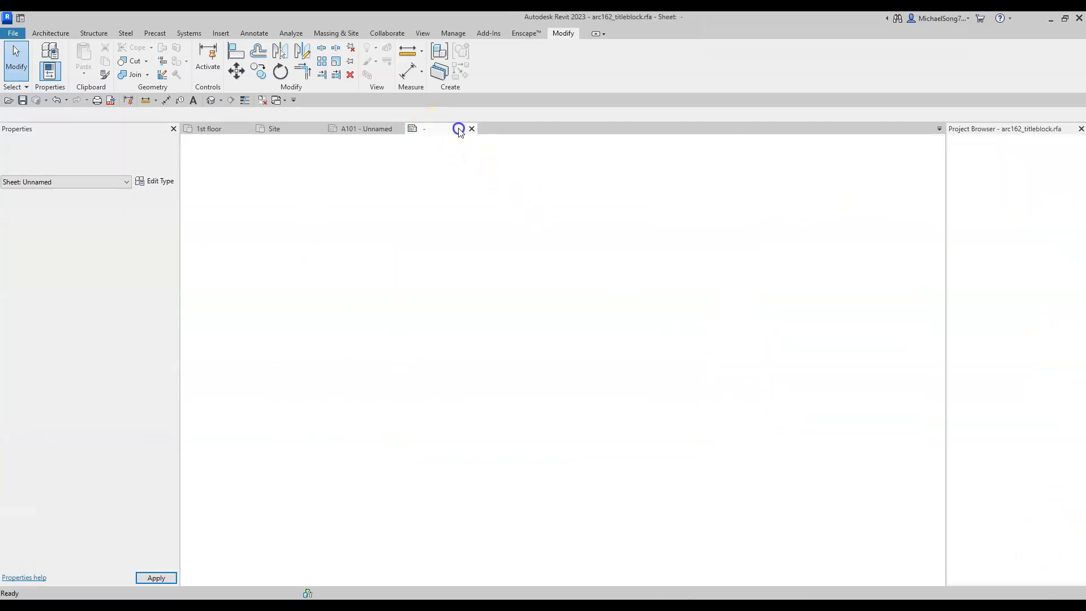
click(472, 128)
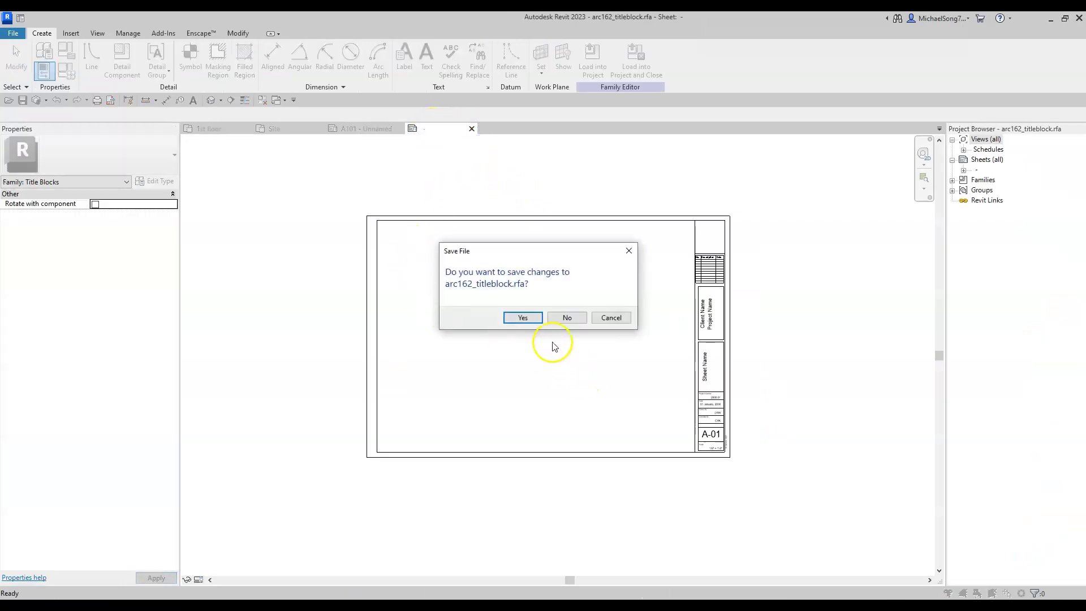
click(508, 317)
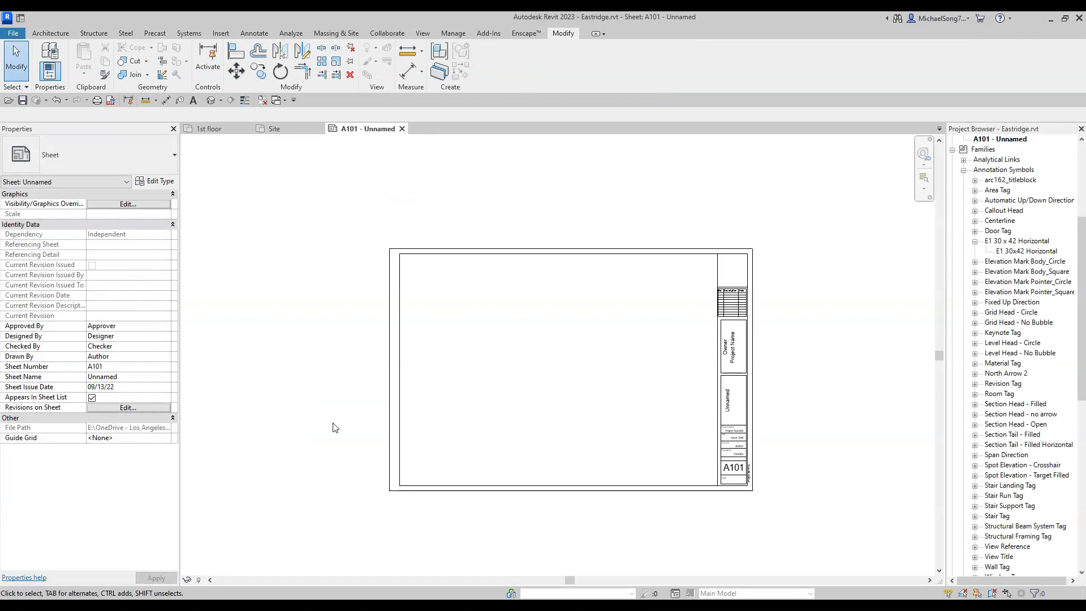
Inspect the title block fields on sheet A101 and collapse the annotation symbol families in the project browser.
scroll(771, 384, up, 5)
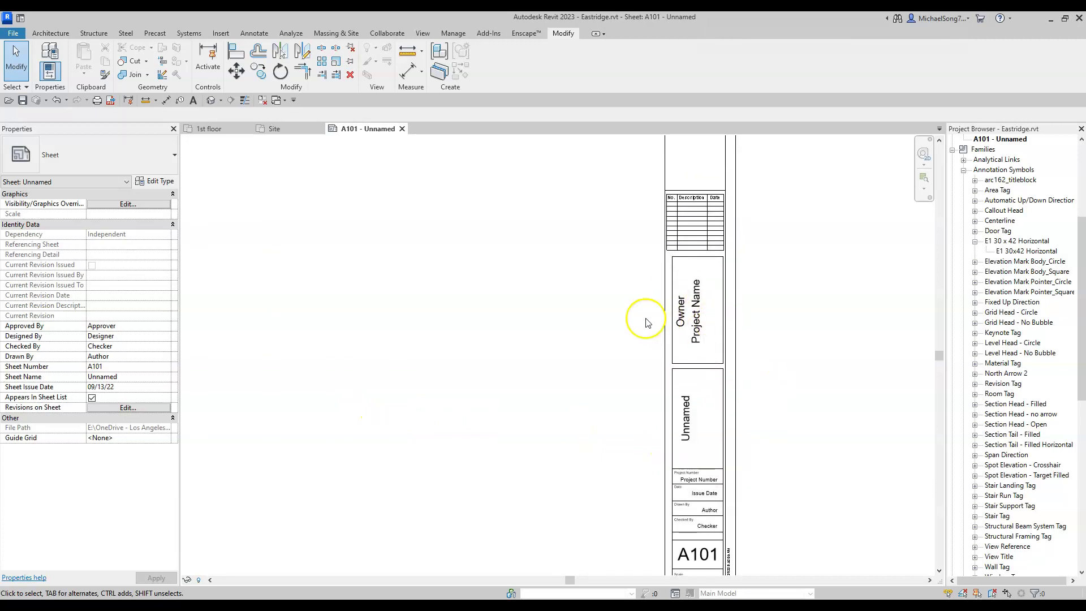
scroll(860, 457, down, 1)
scroll(859, 458, down, 1)
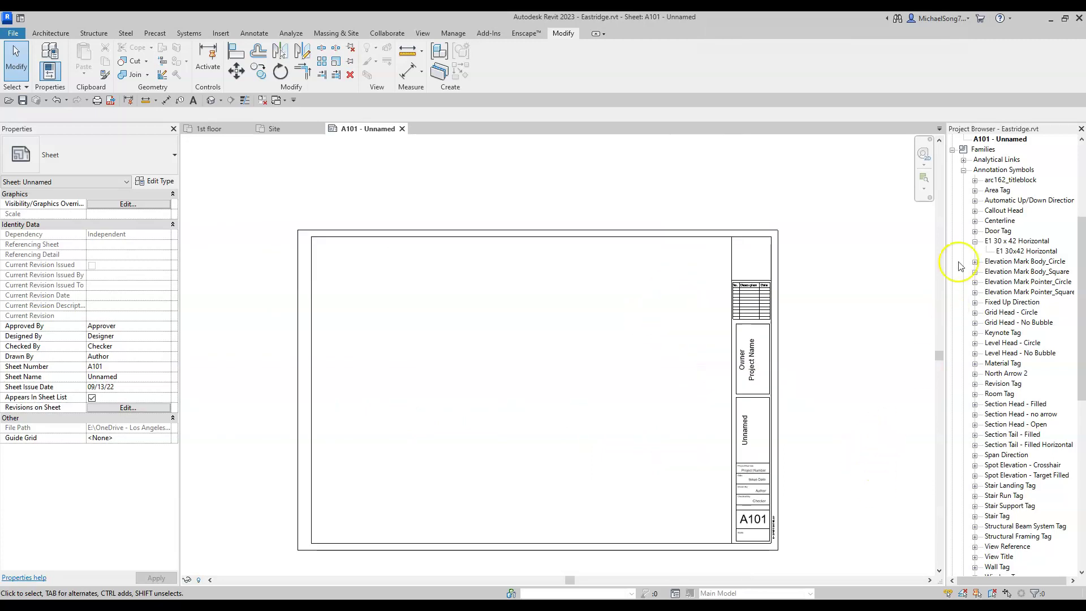
click(963, 170)
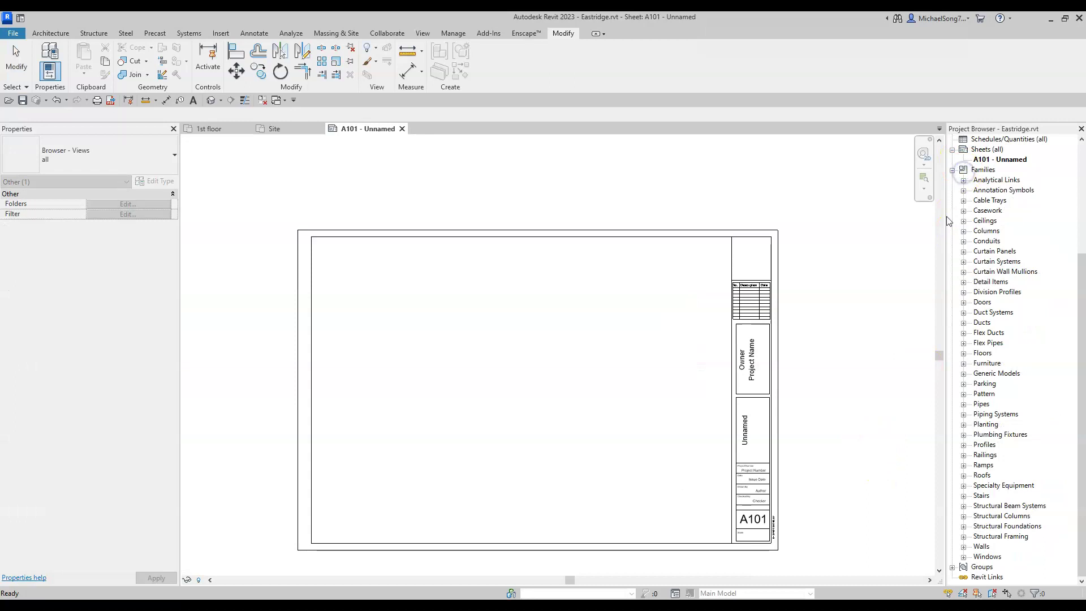
click(797, 425)
middle_drag(789, 506, 799, 415)
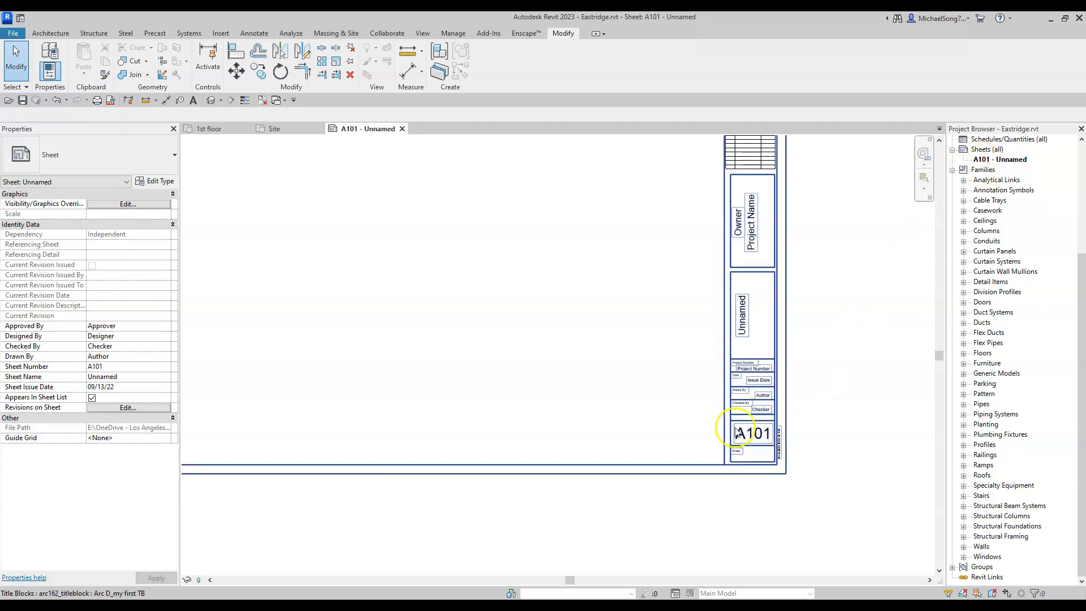
scroll(827, 354, down, 4)
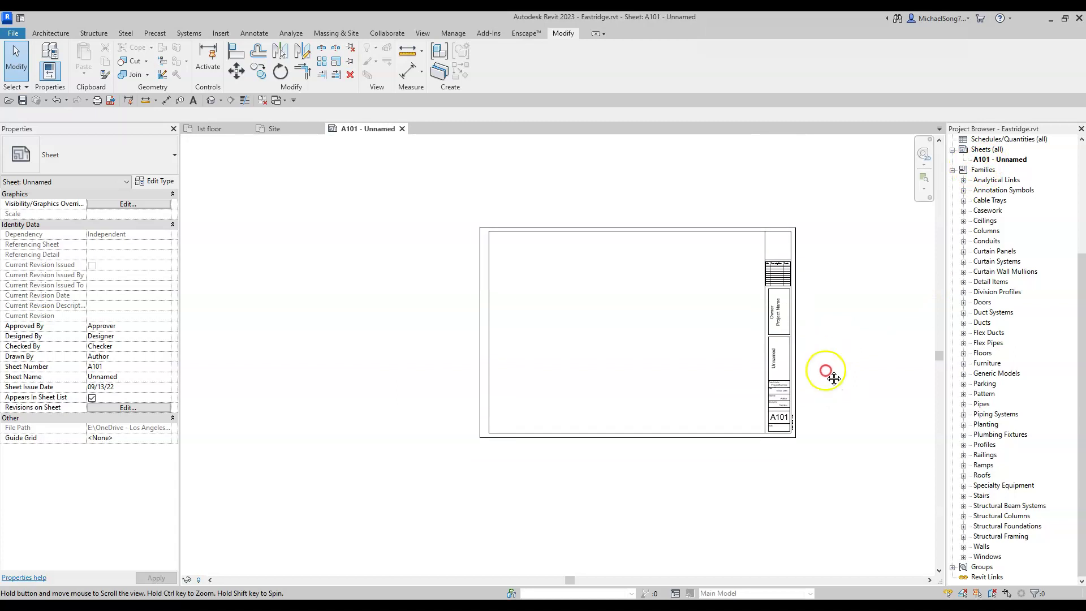
Change the sheet number of the title block on sheet A101 to A-1.
click(779, 314)
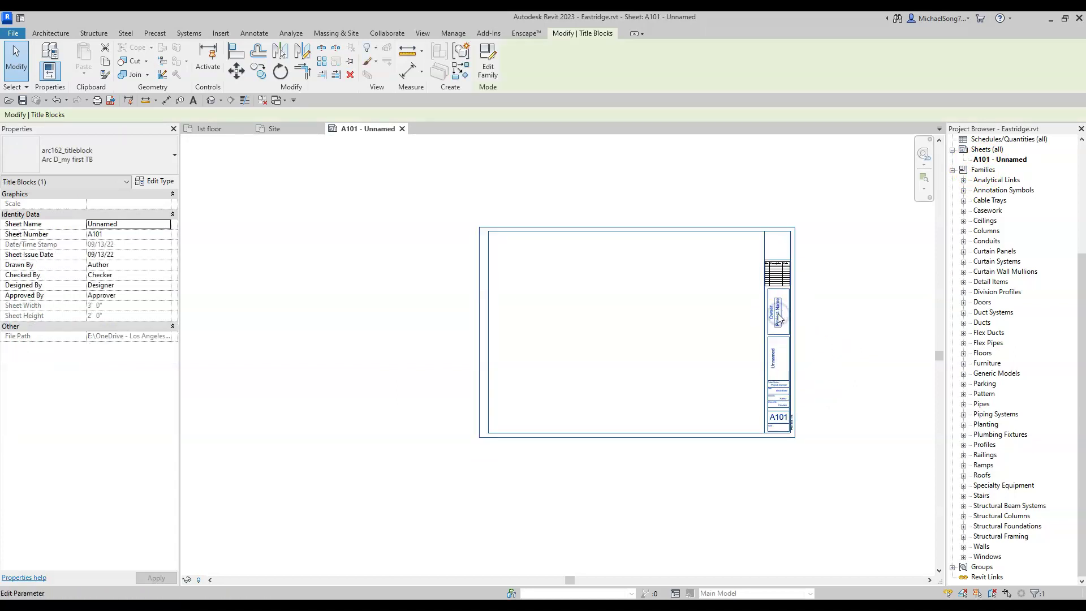
click(114, 234)
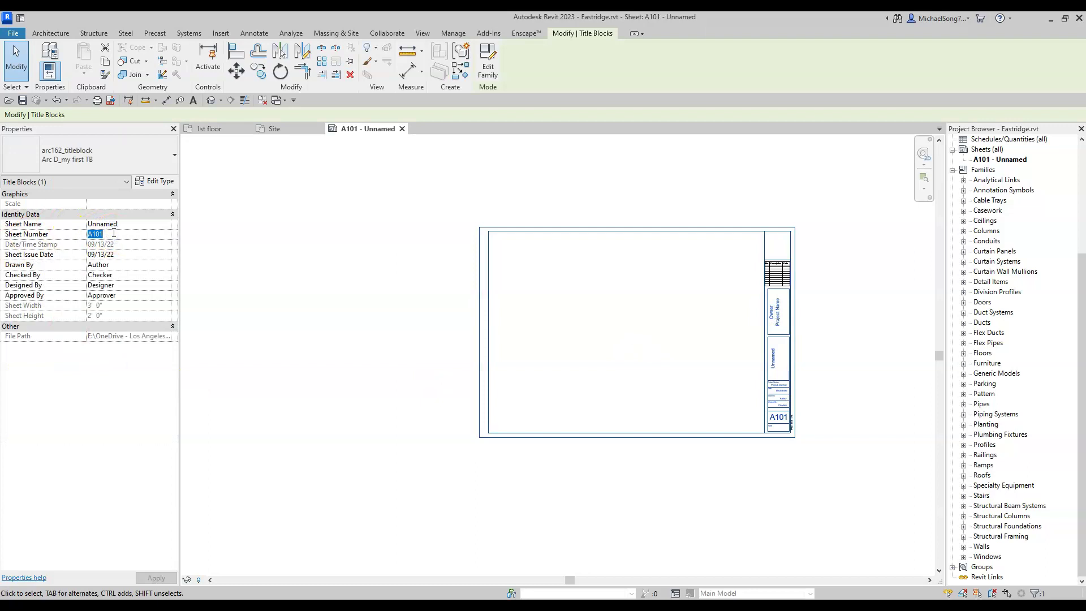
text(A)
key(Return)
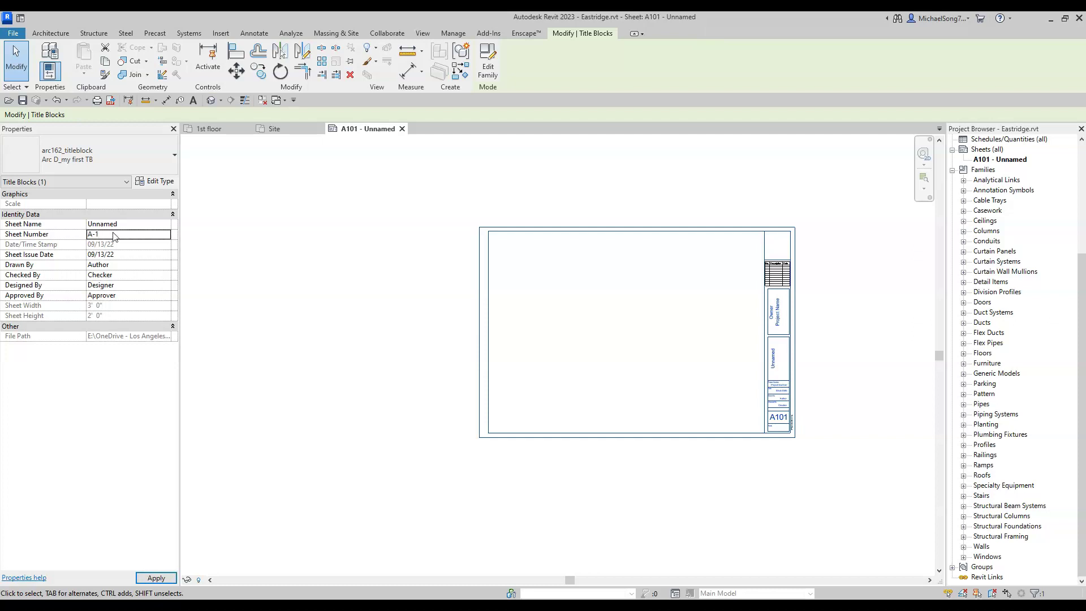
click(279, 377)
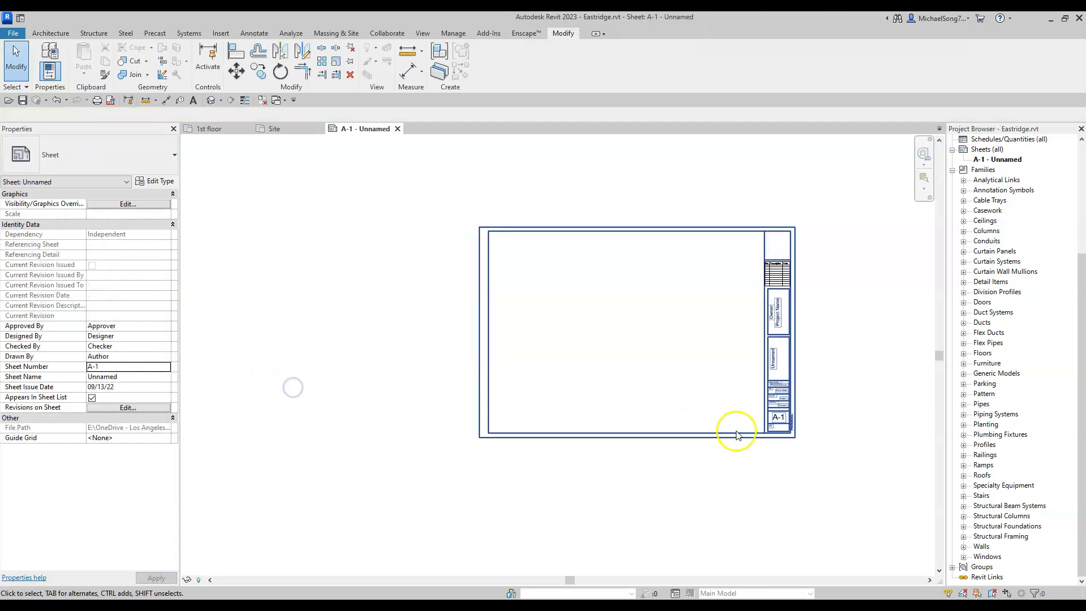
Name sheet A-1 Site Plan through its title block's properties.
click(779, 418)
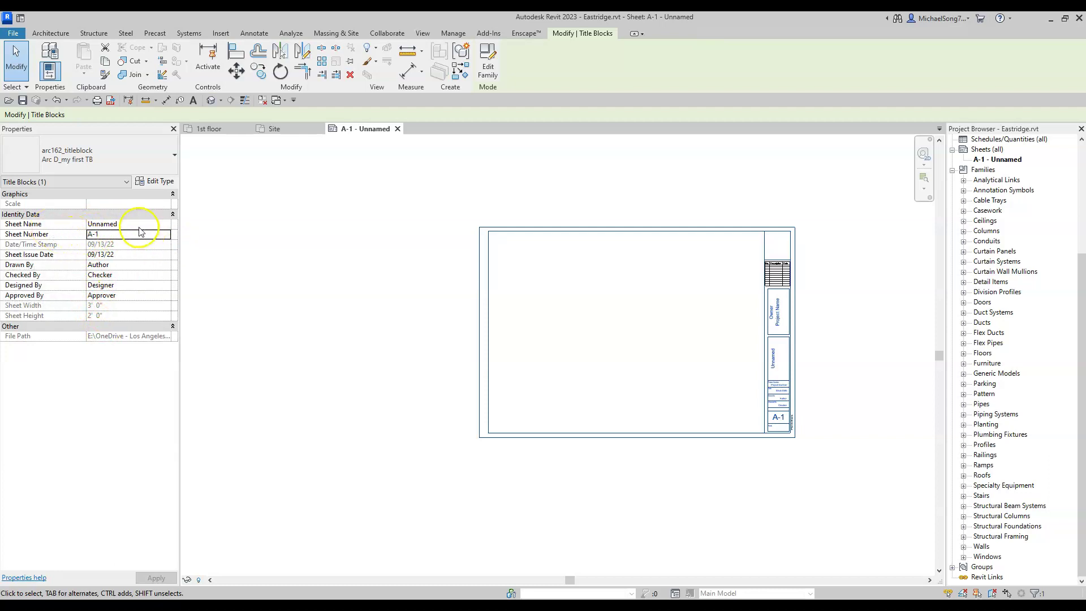
click(142, 224)
text(Site Plan)
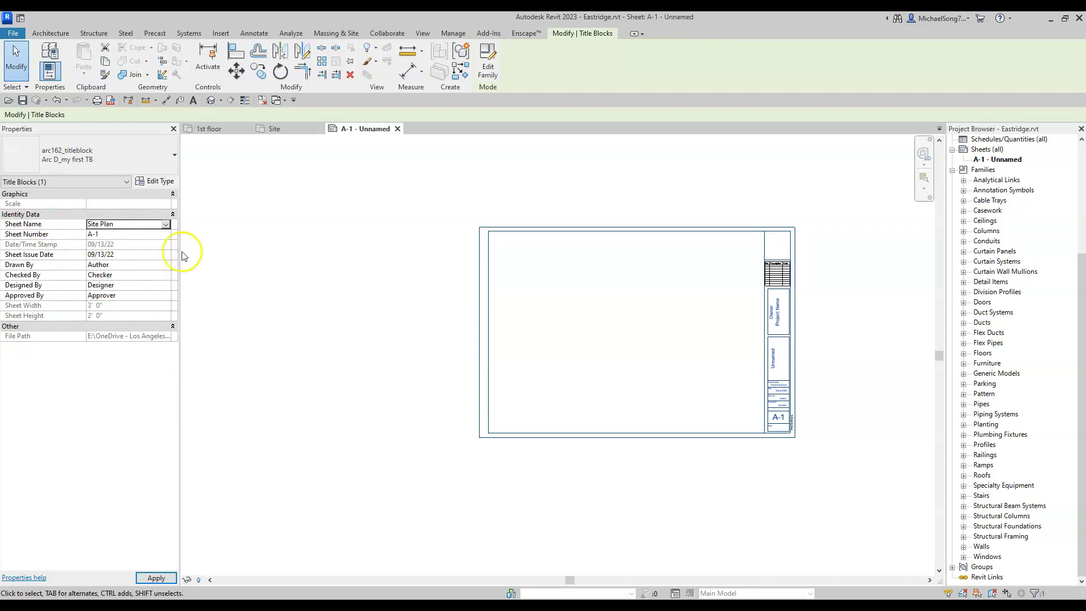
click(733, 388)
scroll(753, 380, up, 6)
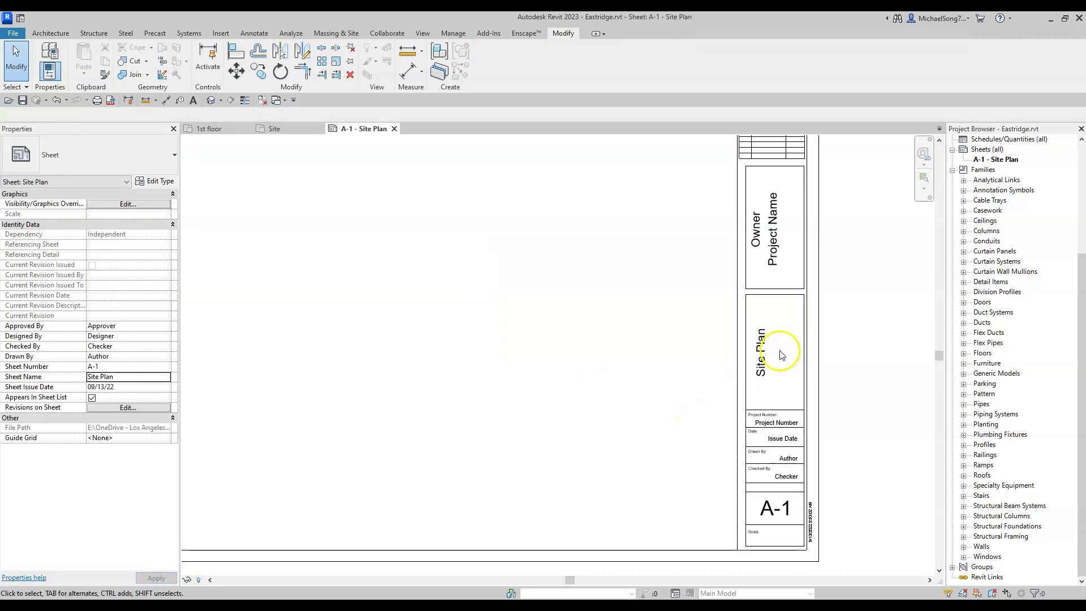
Set the Drawn By value of the Site Plan sheet's title block to MS.
click(650, 391)
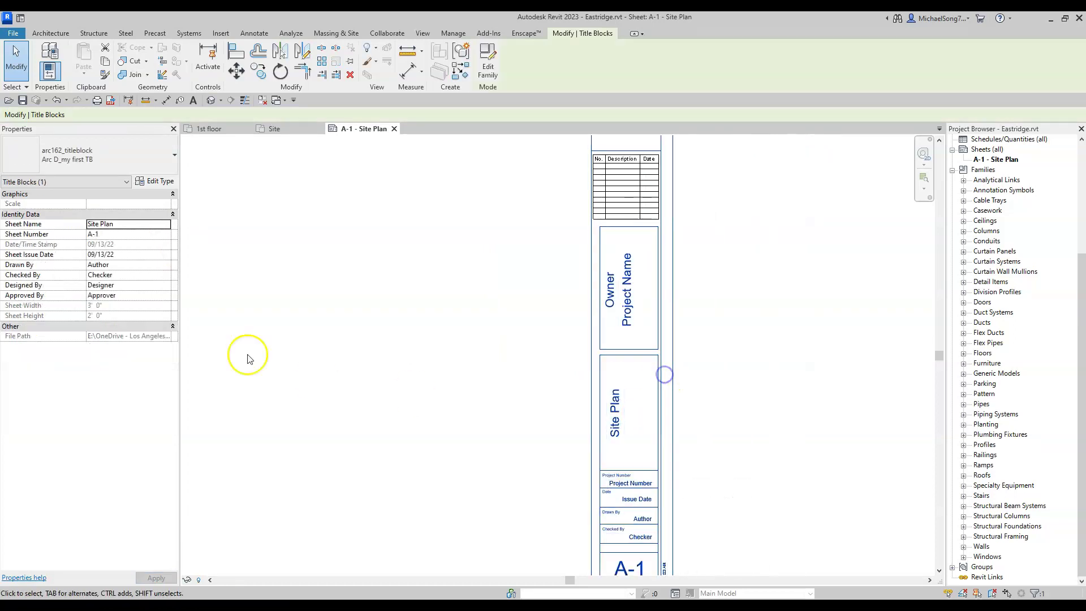
click(124, 265)
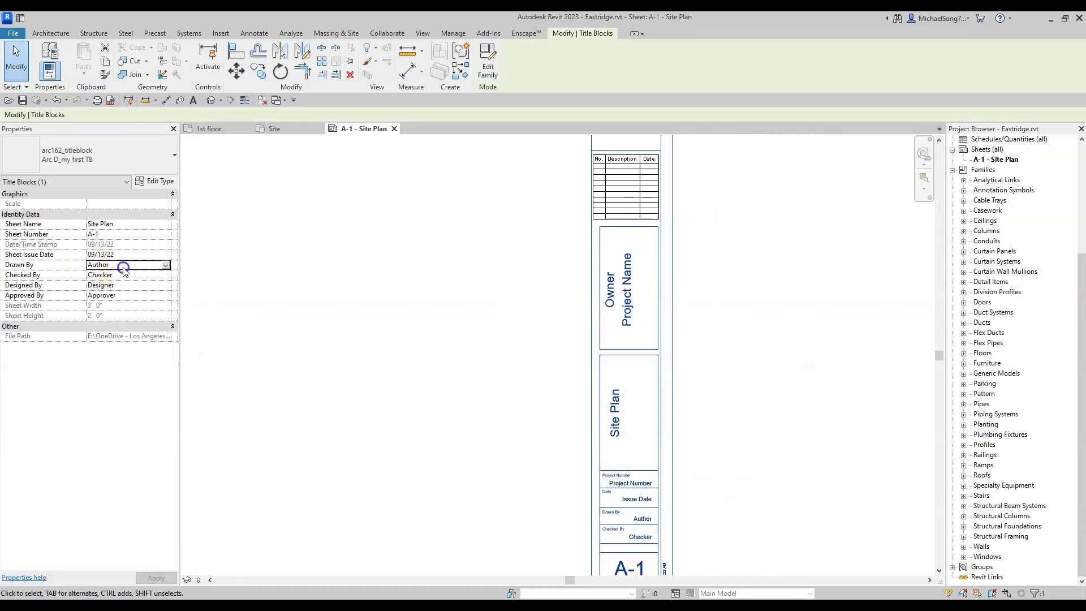
text(MS)
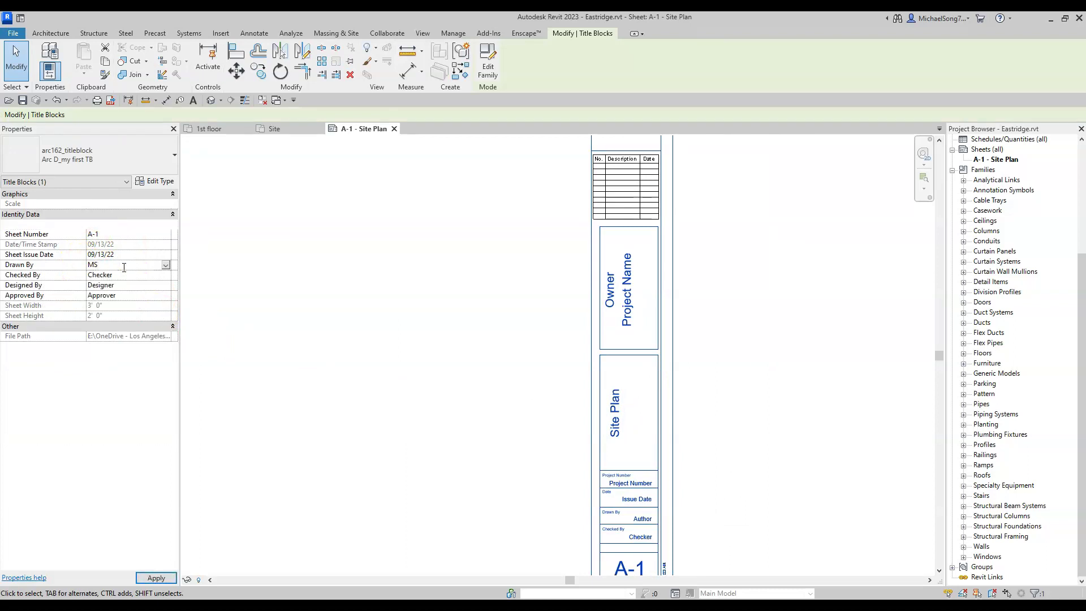
click(316, 317)
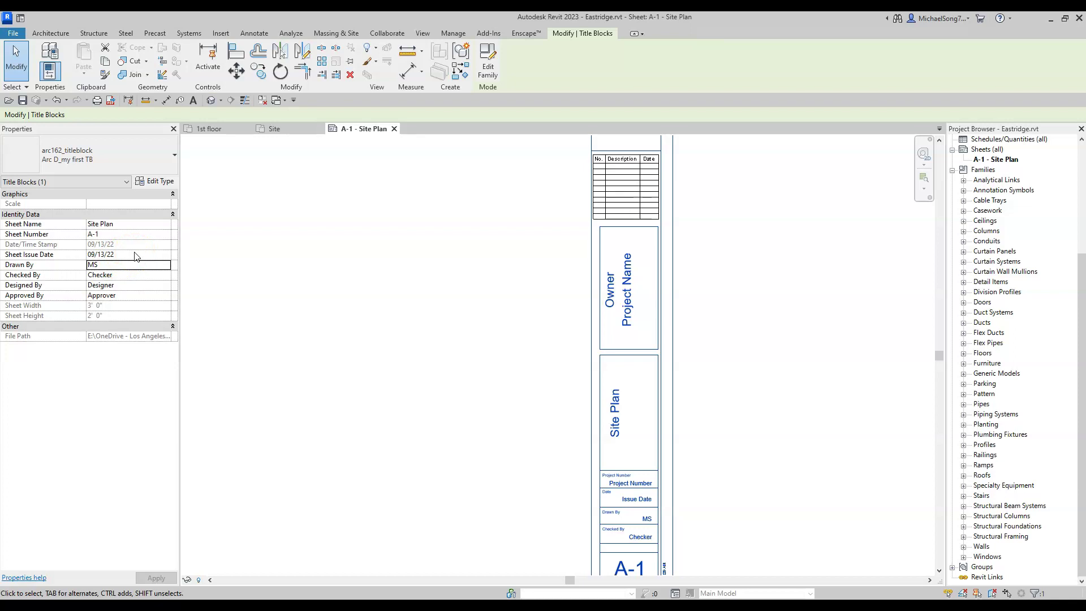
Set the Checked By value of the Site Plan sheet's title block to DL.
middle_drag(374, 398, 421, 346)
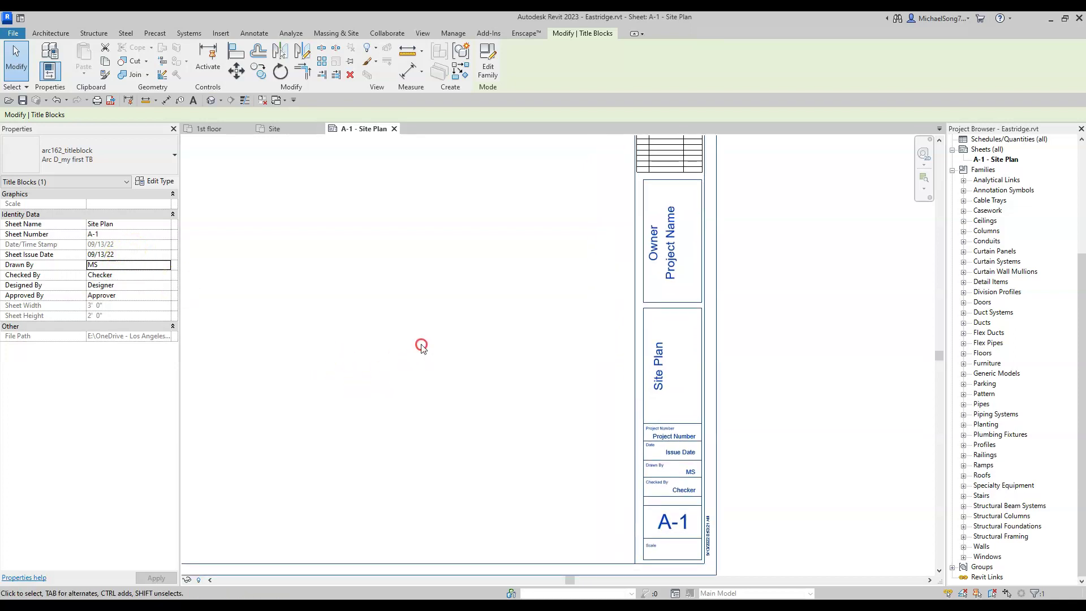
click(127, 275)
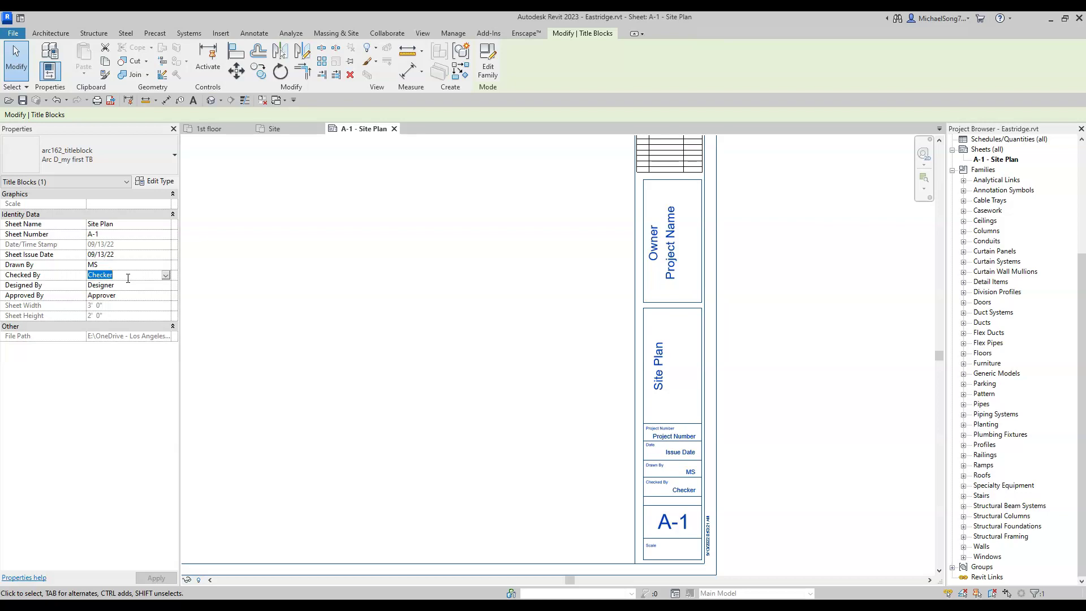
text(DL)
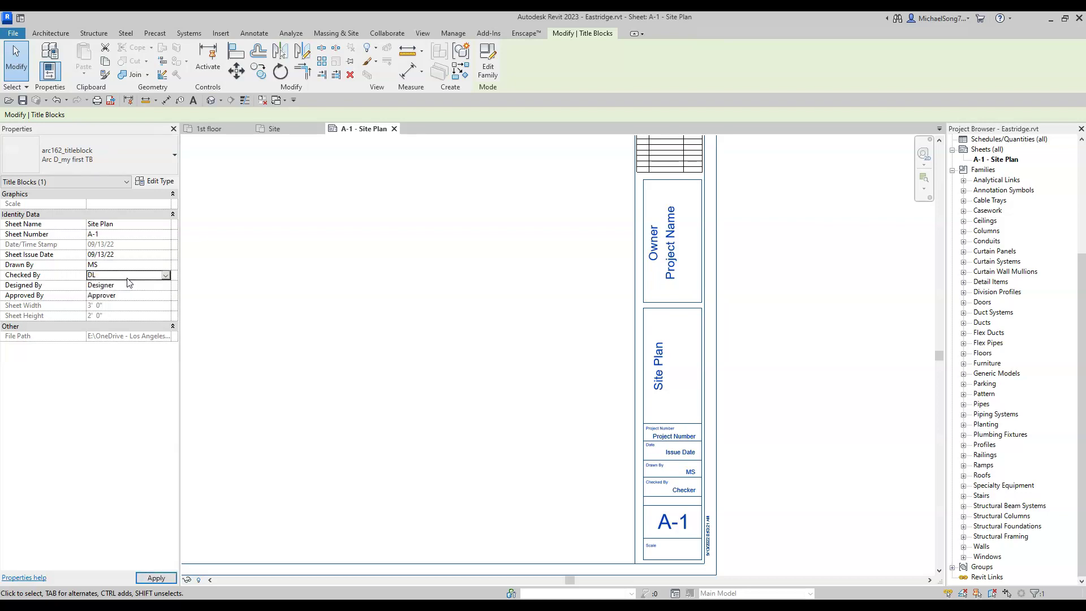
click(373, 372)
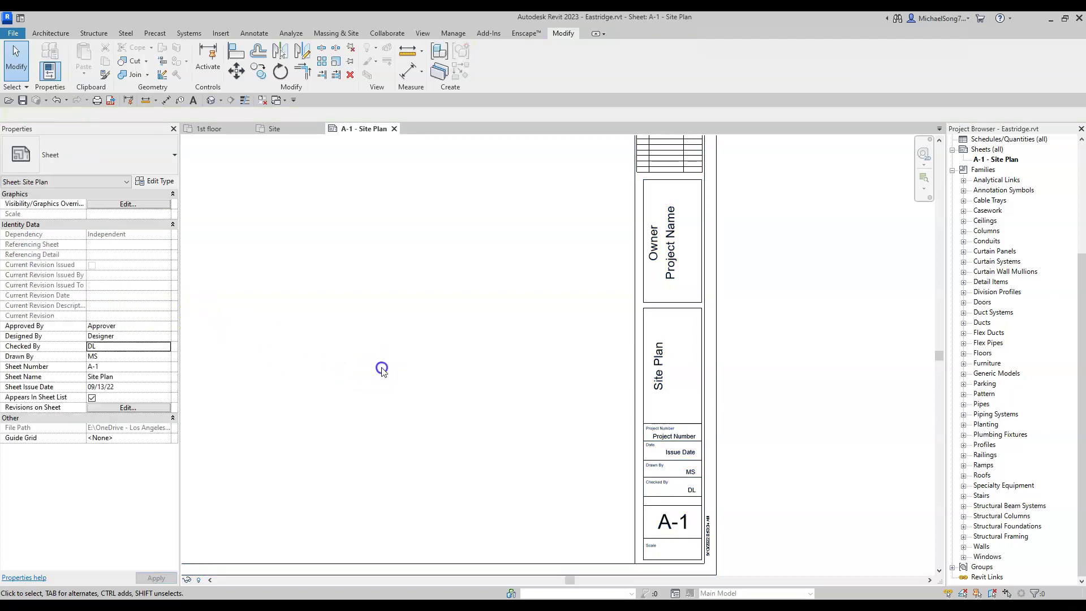
Examine the title block's project number, date, drawn by, checked by and scale fields, and the overall layout of sheet A-1 Site Plan.
scroll(380, 371, down, 2)
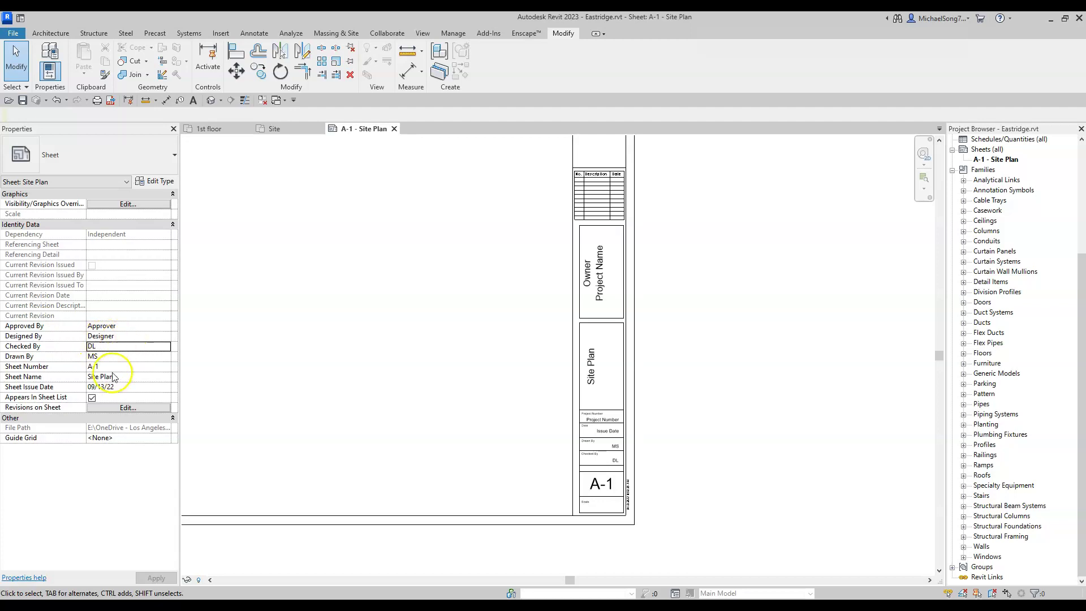
scroll(514, 419, up, 3)
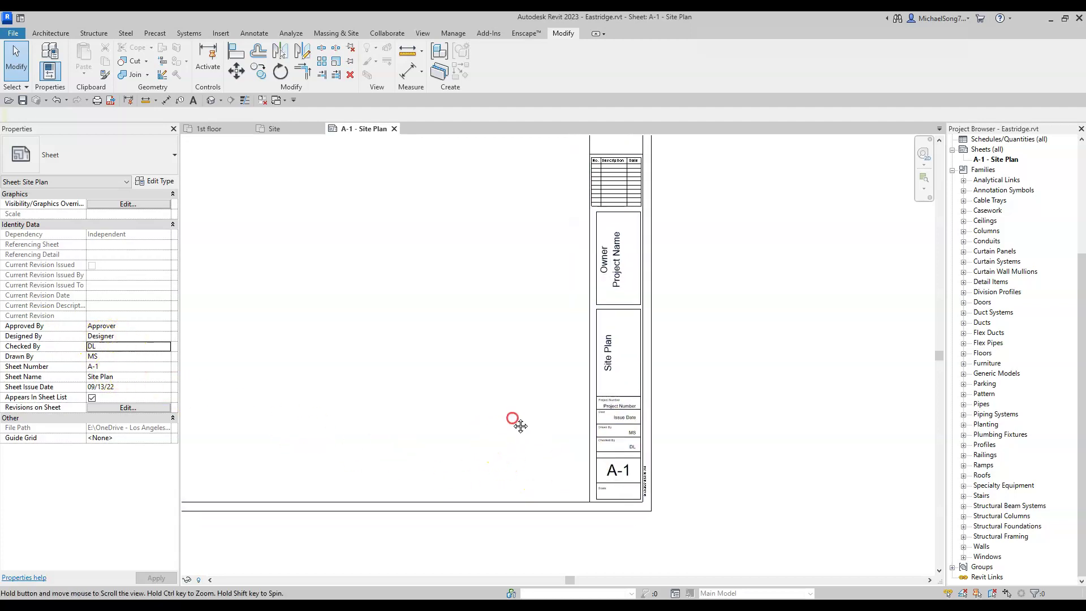
scroll(650, 452, up, 3)
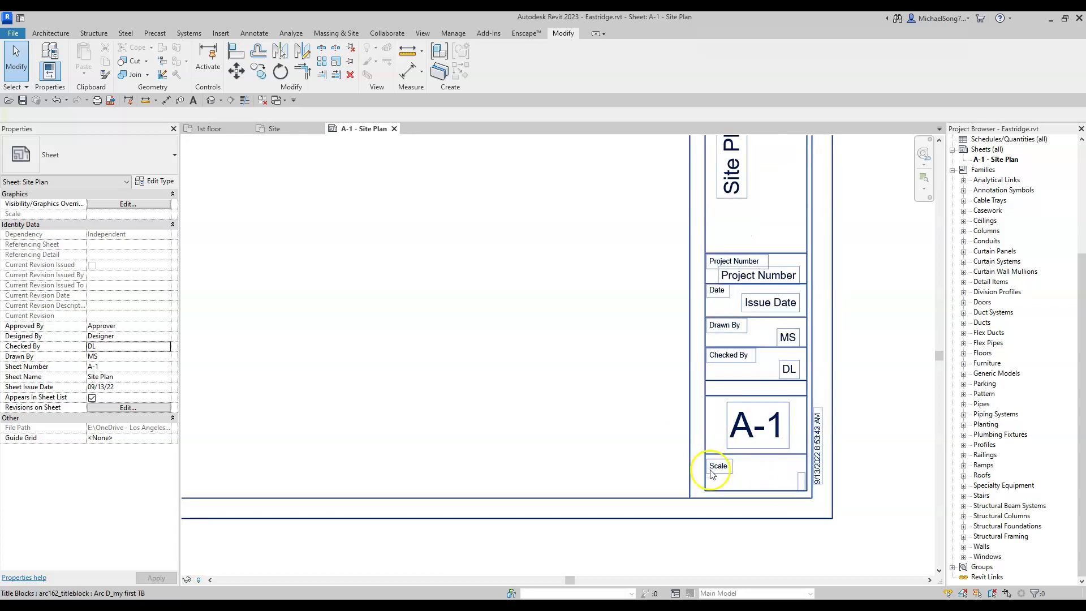
scroll(521, 381, down, 4)
scroll(515, 339, up, 1)
scroll(515, 338, down, 3)
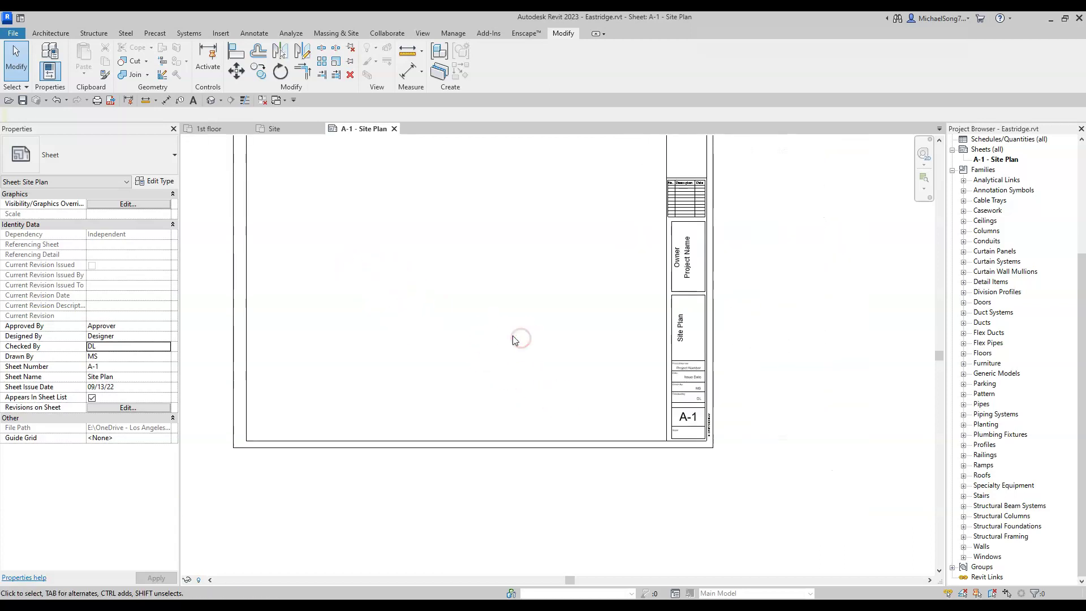
scroll(639, 323, down, 1)
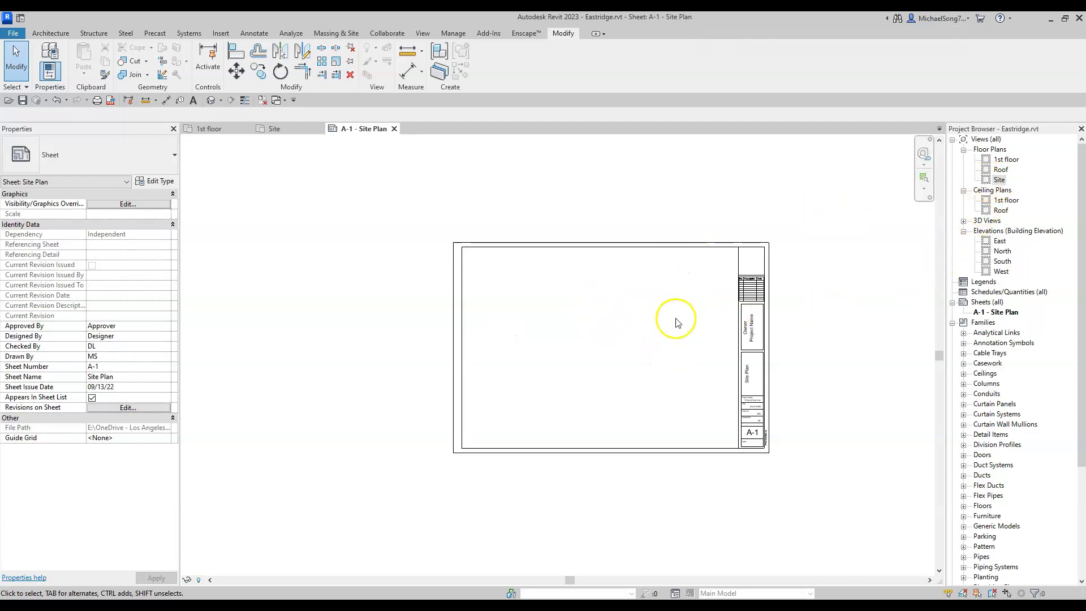
scroll(817, 413, down, 1)
scroll(816, 413, up, 2)
middle_drag(817, 408, 781, 405)
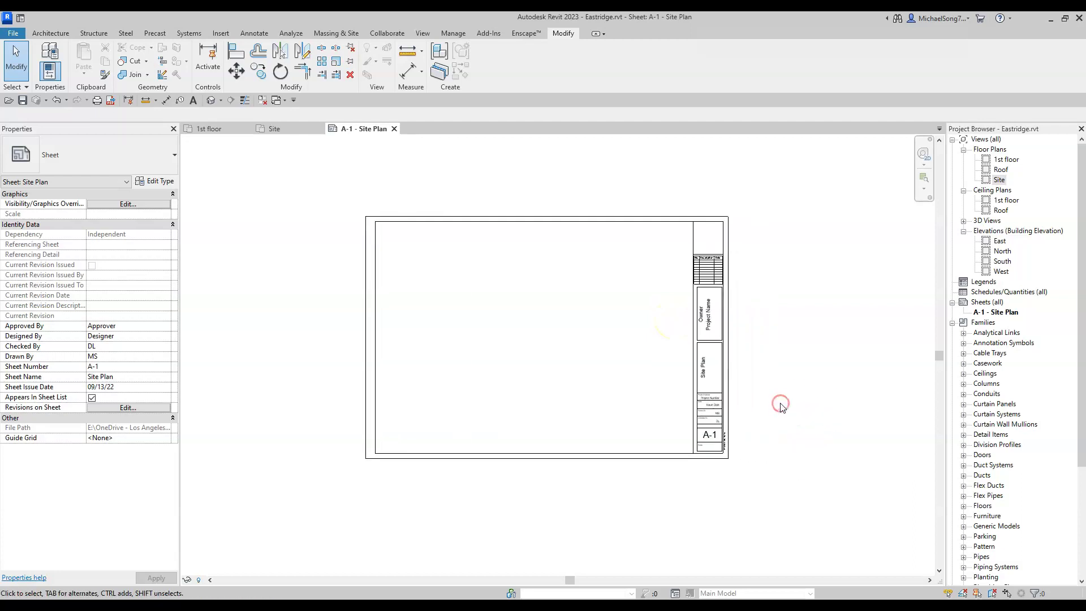
scroll(781, 406, up, 2)
middle_drag(772, 402, 823, 418)
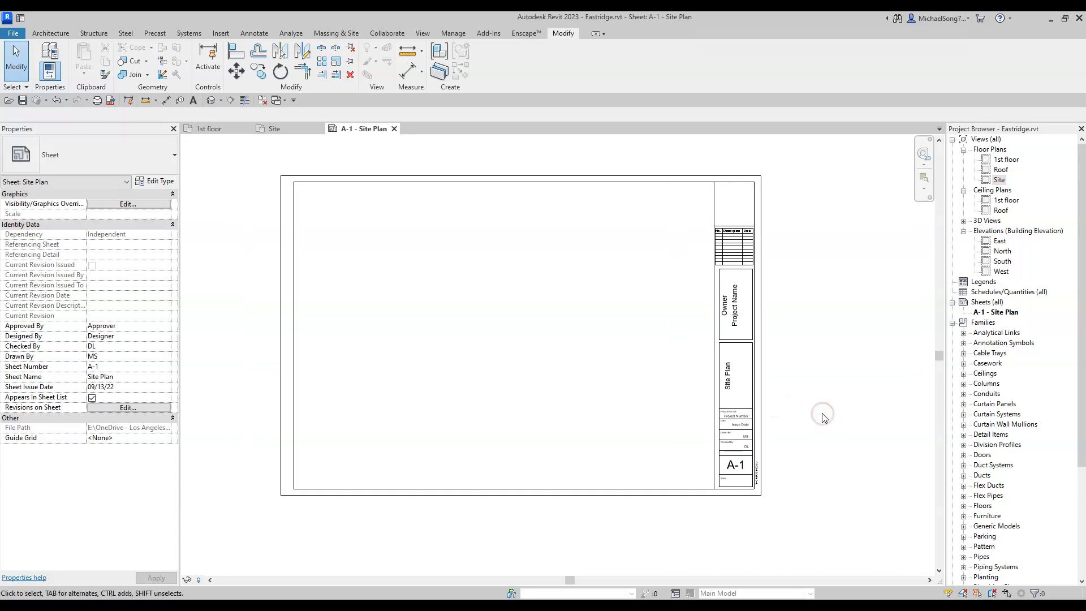